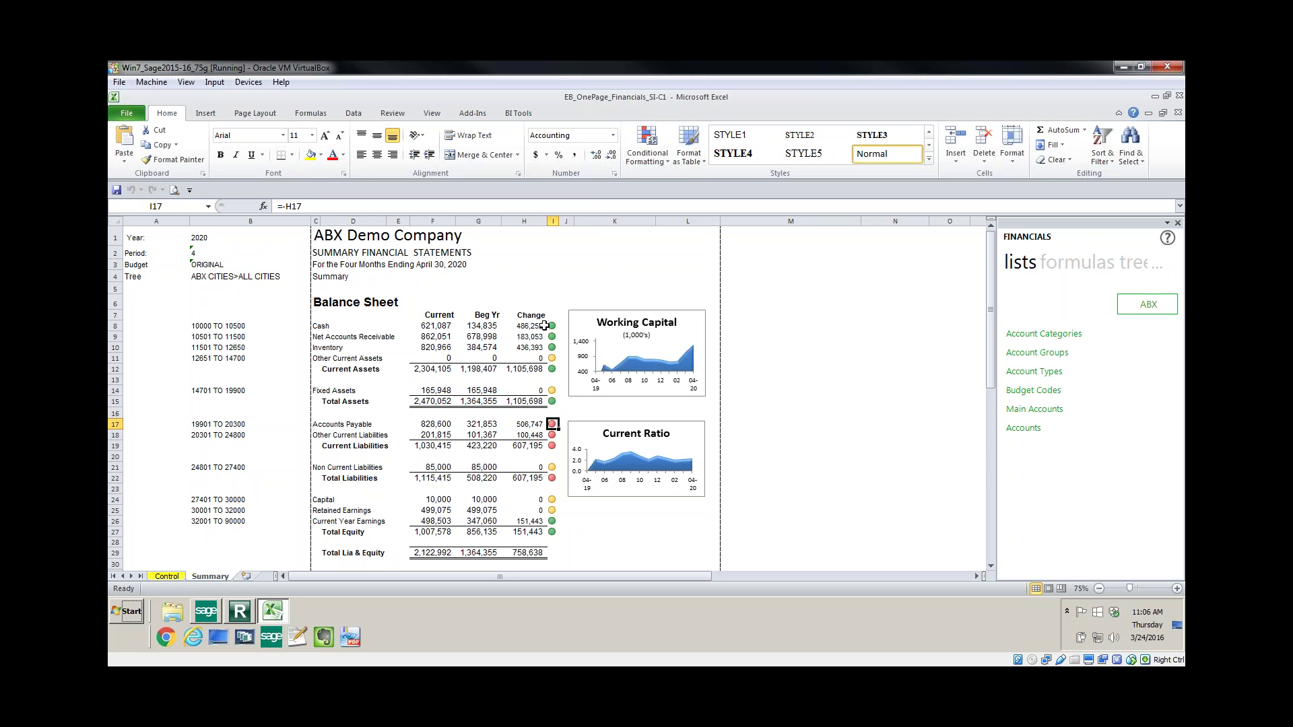
# Examine the column I status indicators beside the balance sheet and income statement rows on the Summary sheet
pyautogui.moveTo(544, 325)
pyautogui.press('Down')
pyautogui.press('Down')
pyautogui.press('Down')
pyautogui.press('Down')
pyautogui.press('Down')
pyautogui.press('Down')
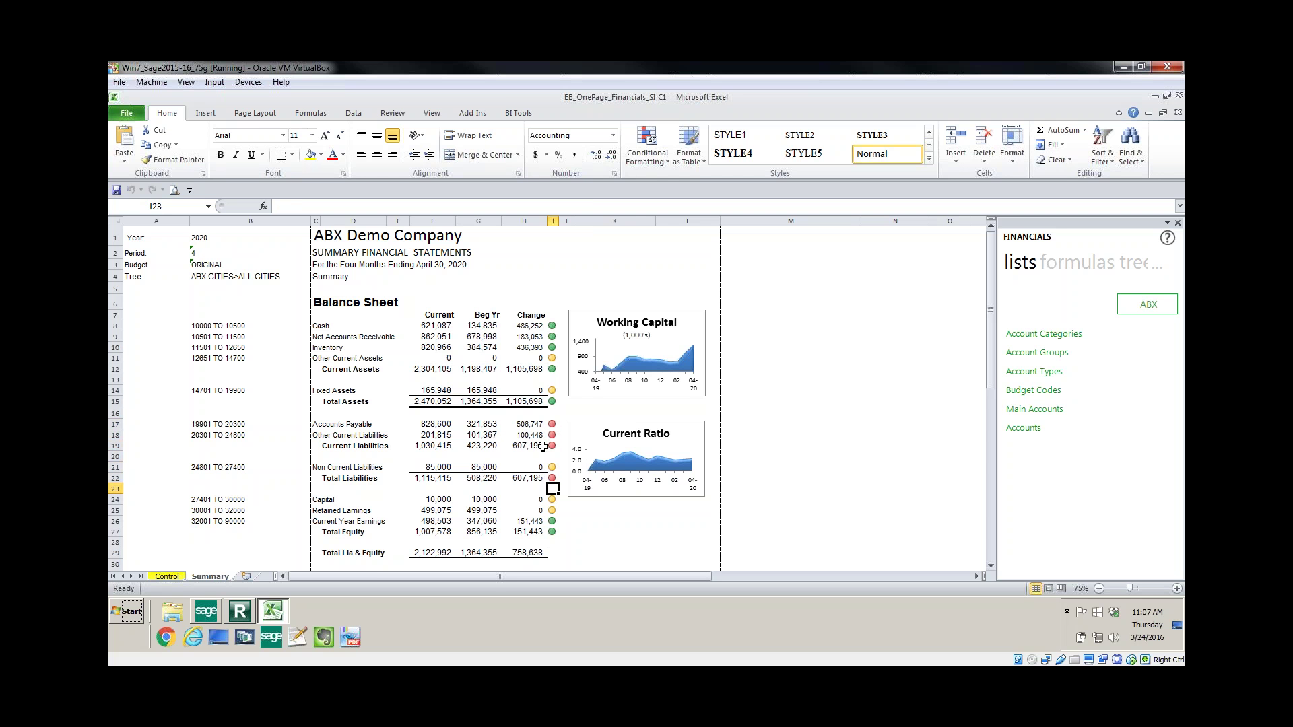
pyautogui.click(989, 504)
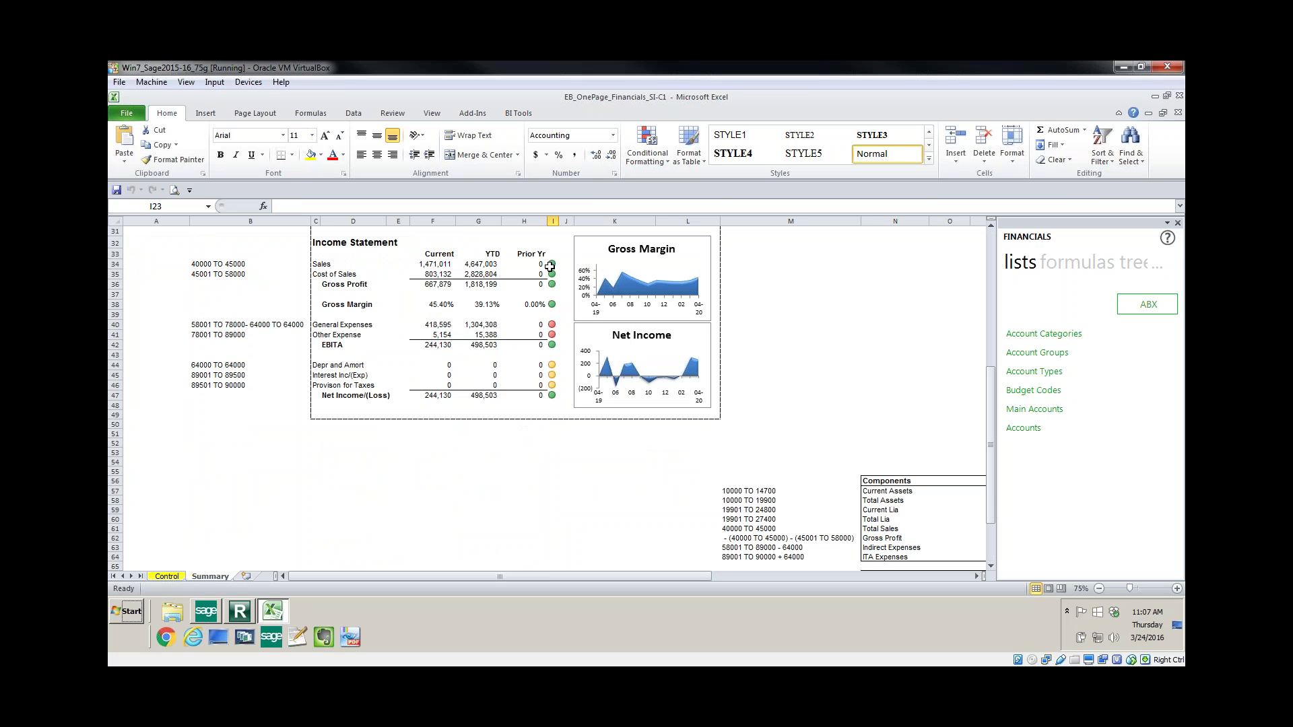
pyautogui.click(550, 266)
pyautogui.click(551, 274)
pyautogui.click(552, 324)
pyautogui.moveTo(994, 387); pyautogui.dragTo(990, 238)
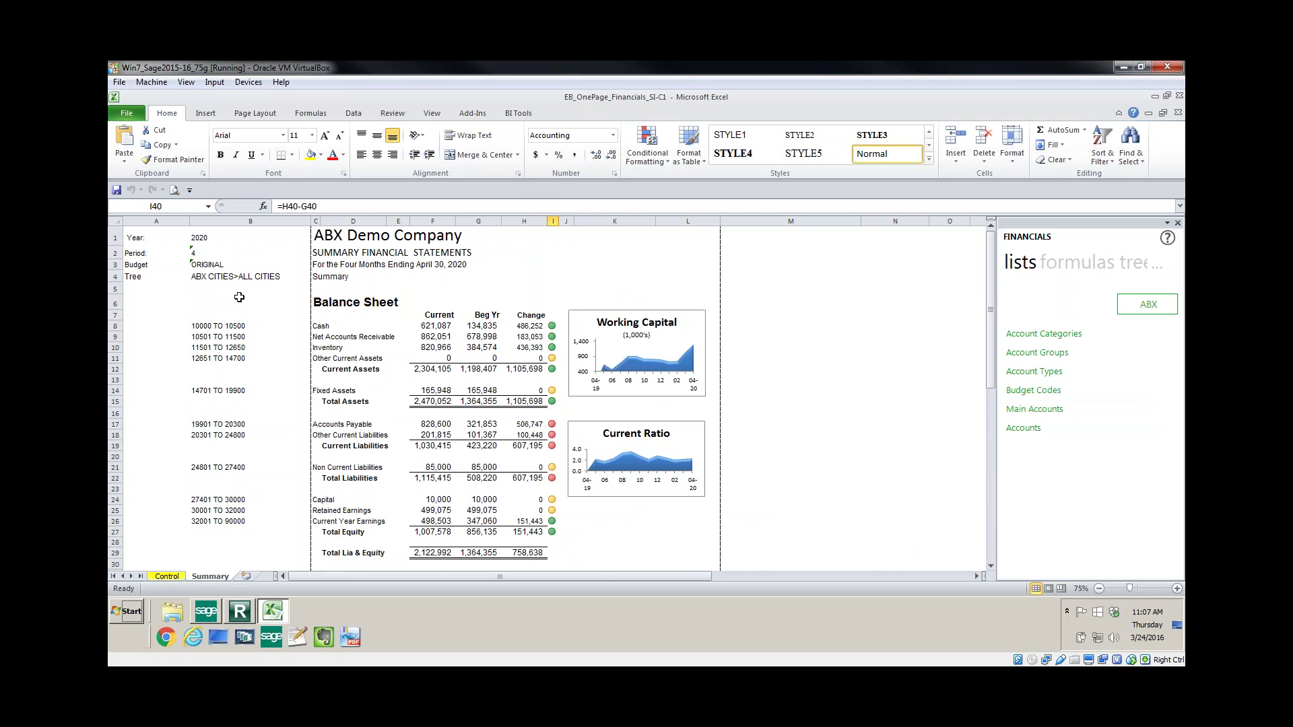
# Review the account ranges and the current Cash formula, and set the Period in cell B2 to 5
pyautogui.click(201, 256)
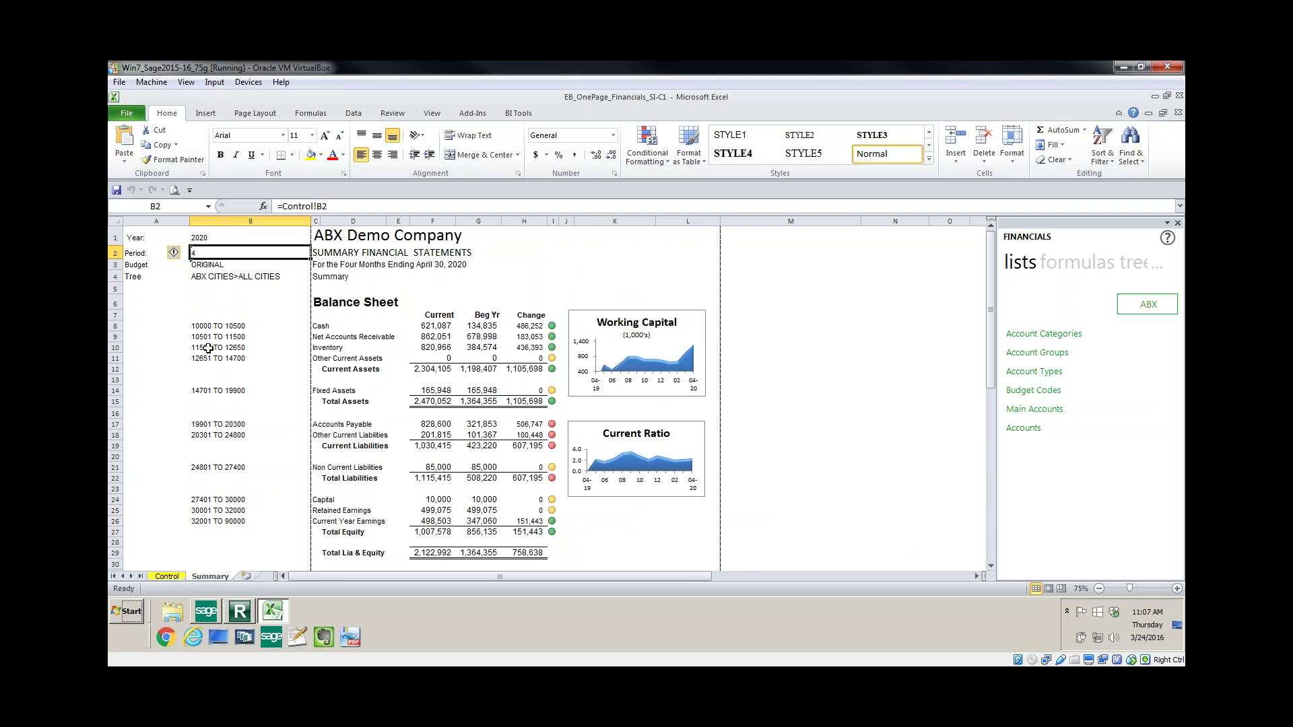
pyautogui.click(202, 327)
pyautogui.click(228, 348)
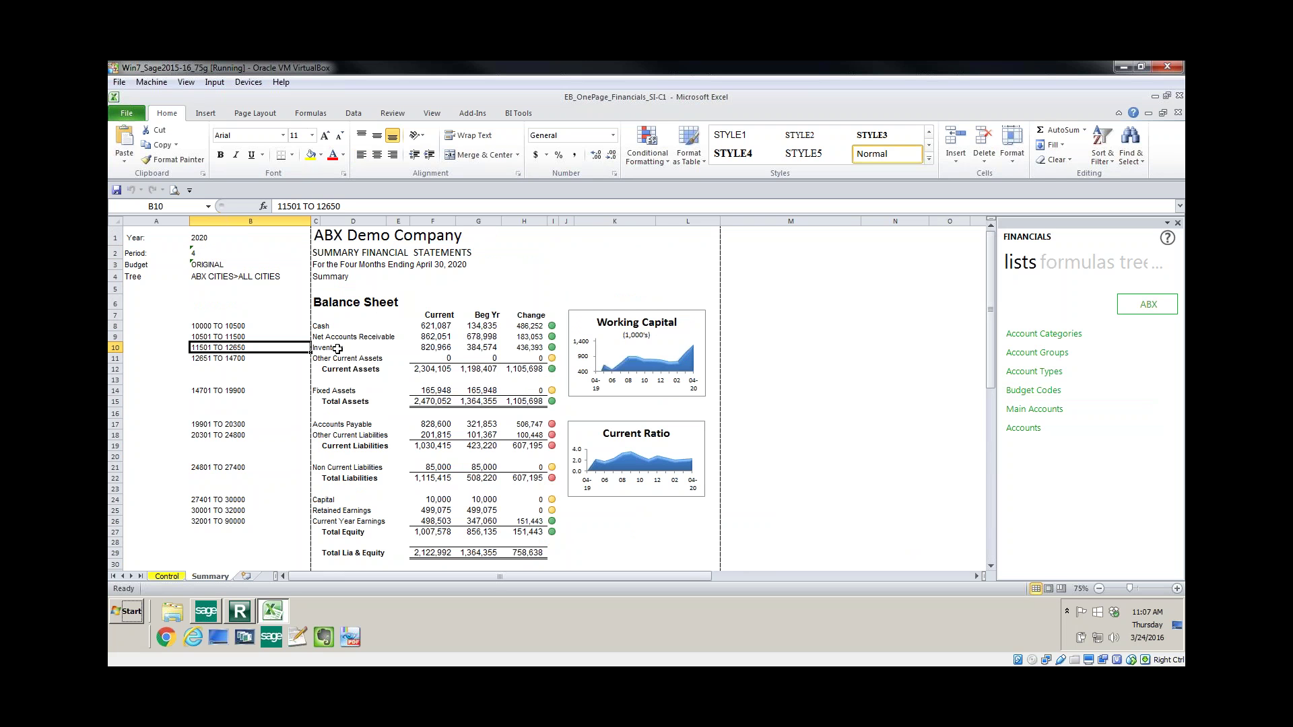
pyautogui.click(423, 329)
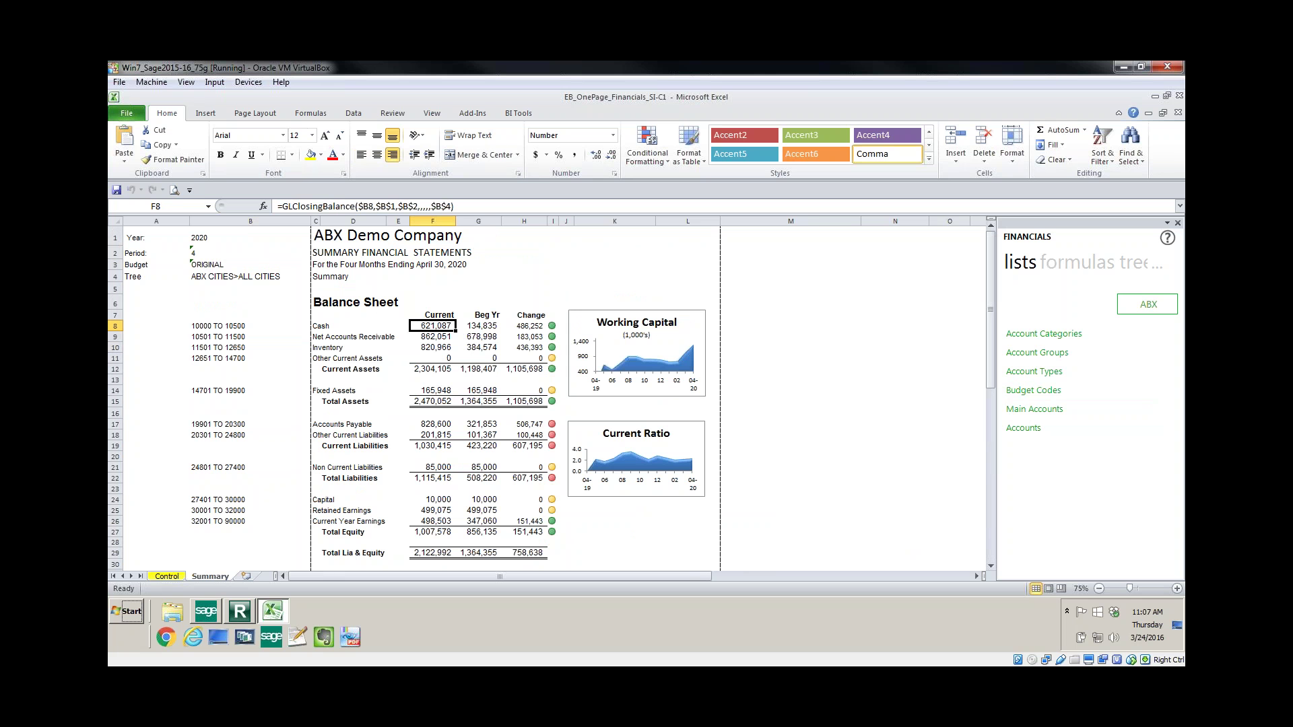
pyautogui.click(210, 255)
pyautogui.write('5')
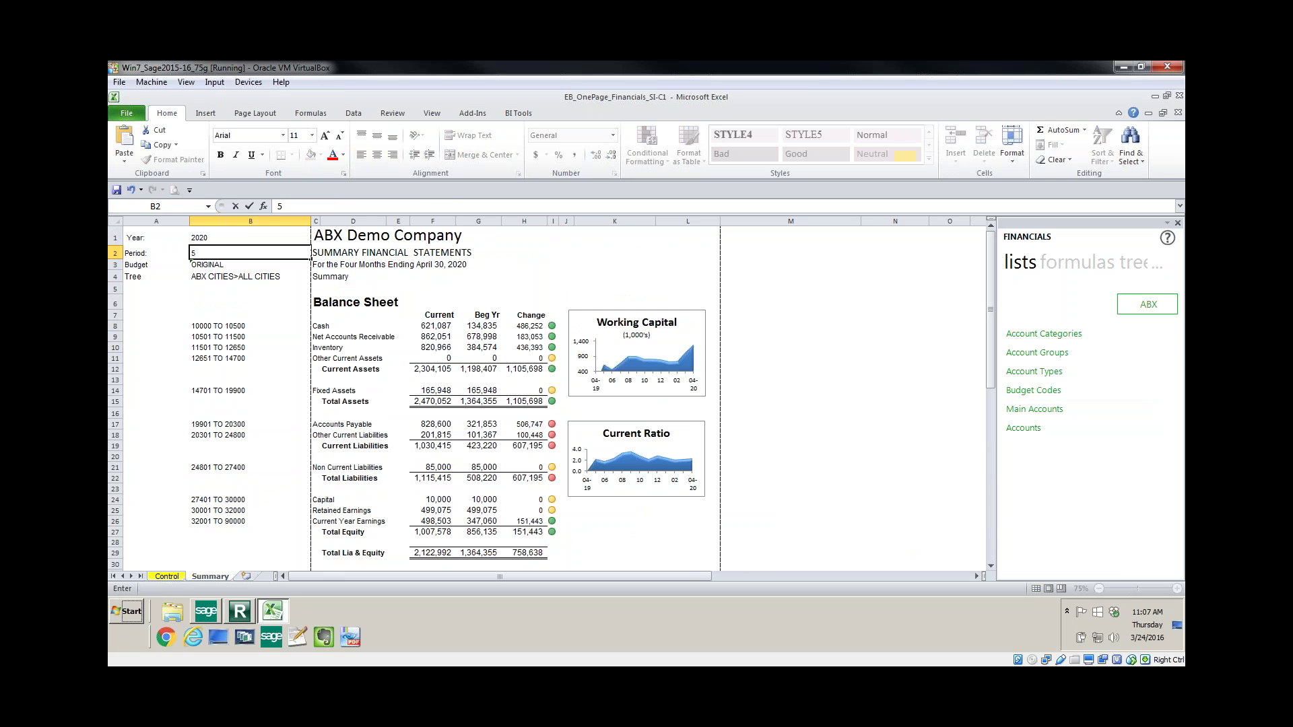
pyautogui.press('Return')
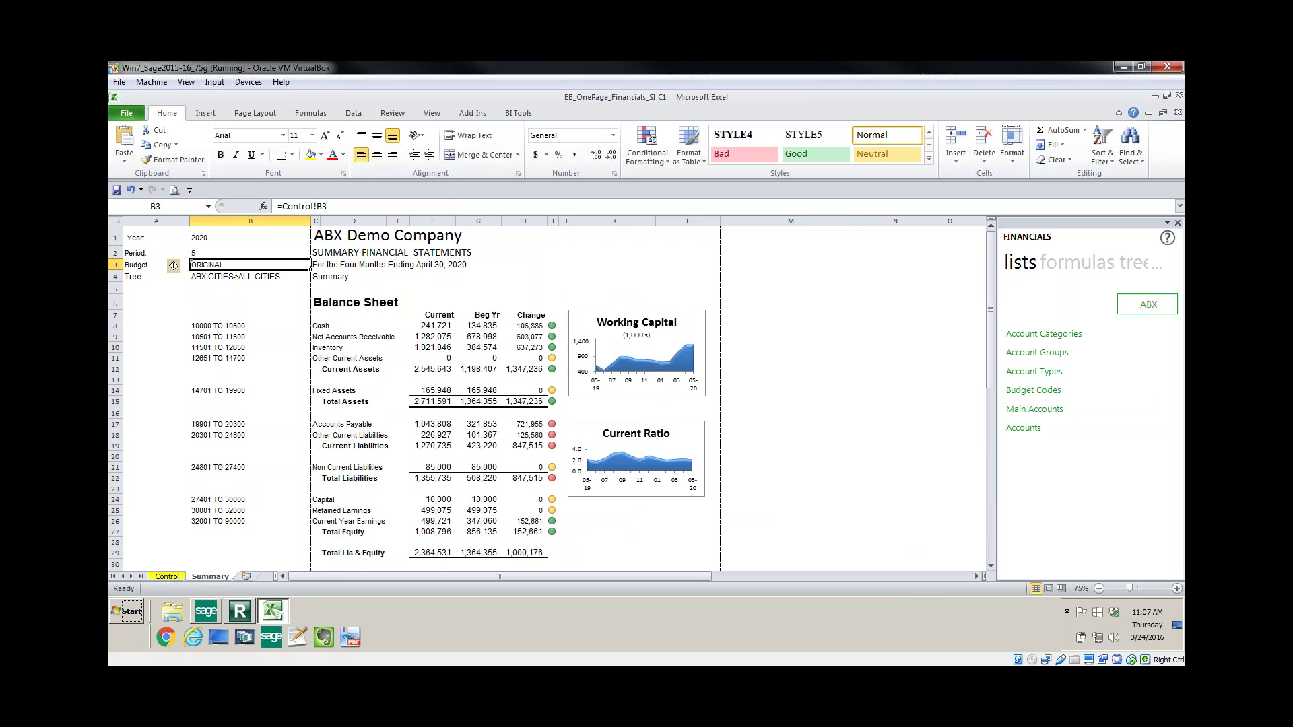
# Try period 6 in cell B2 and set it back to 5
pyautogui.press('Up')
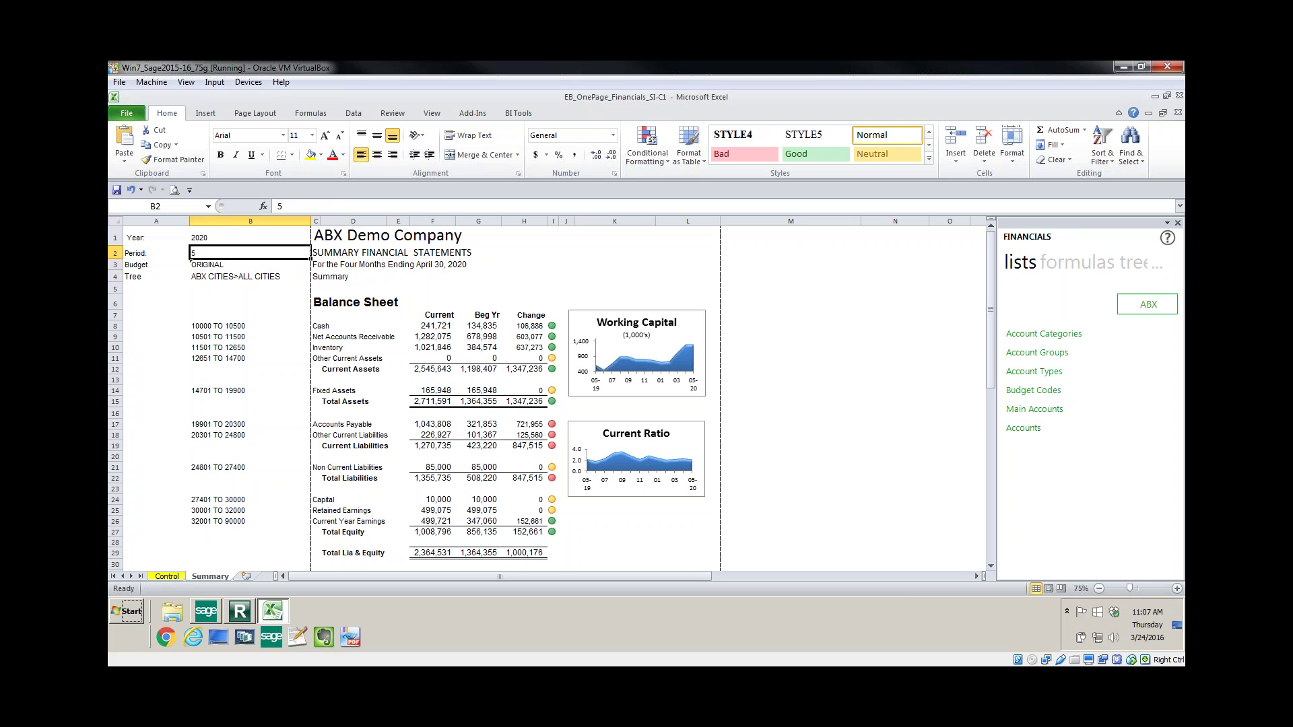
pyautogui.write('6')
pyautogui.press('Return')
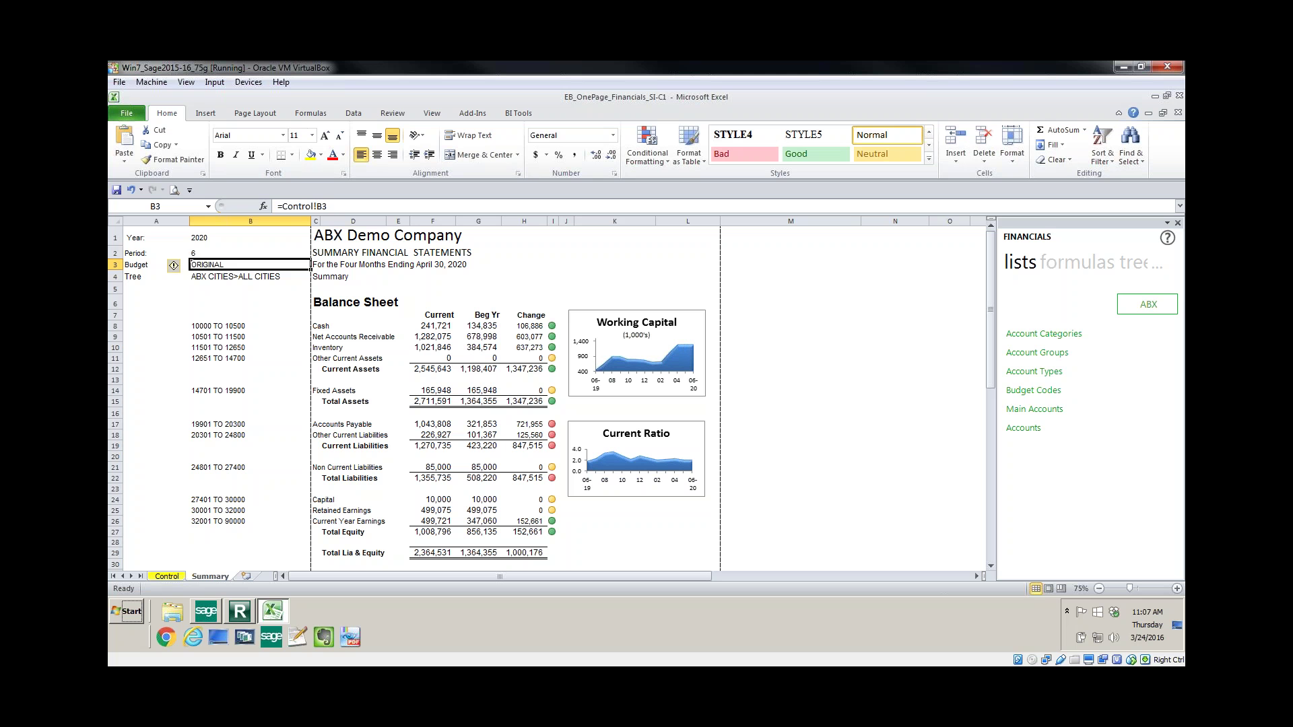
pyautogui.click(205, 256)
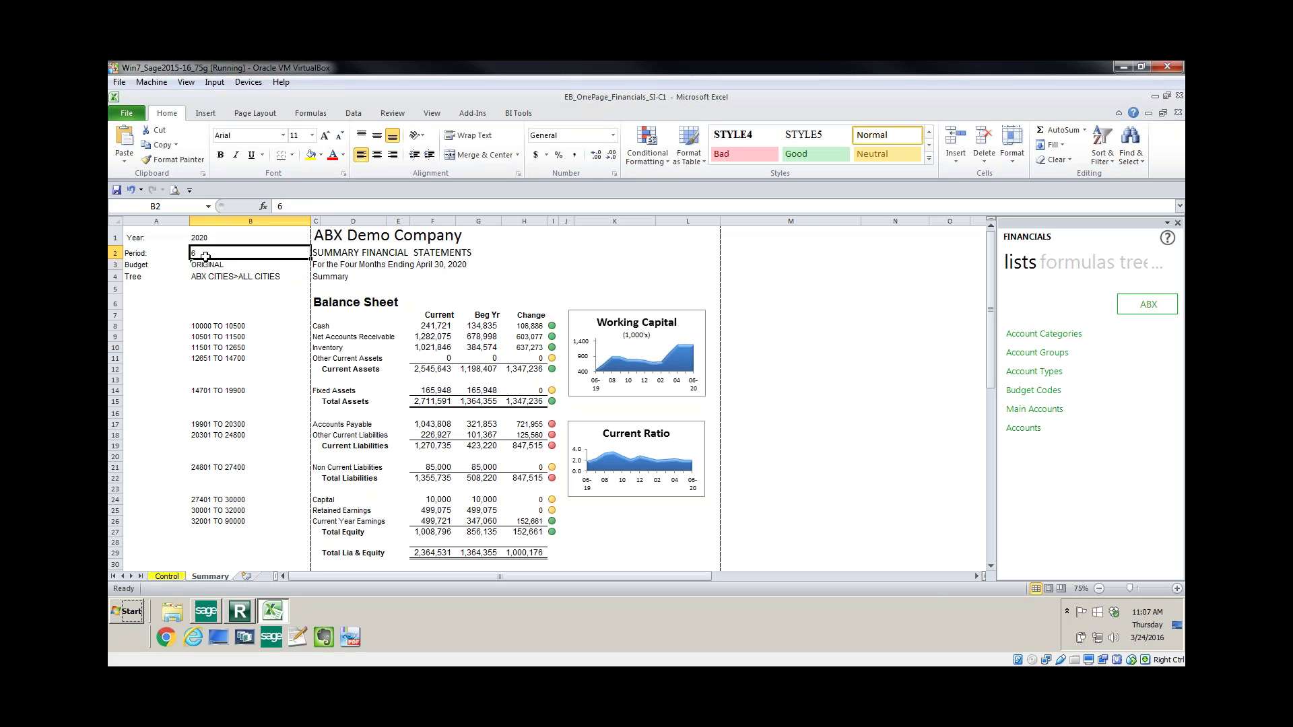
pyautogui.write('5')
pyautogui.press('Return')
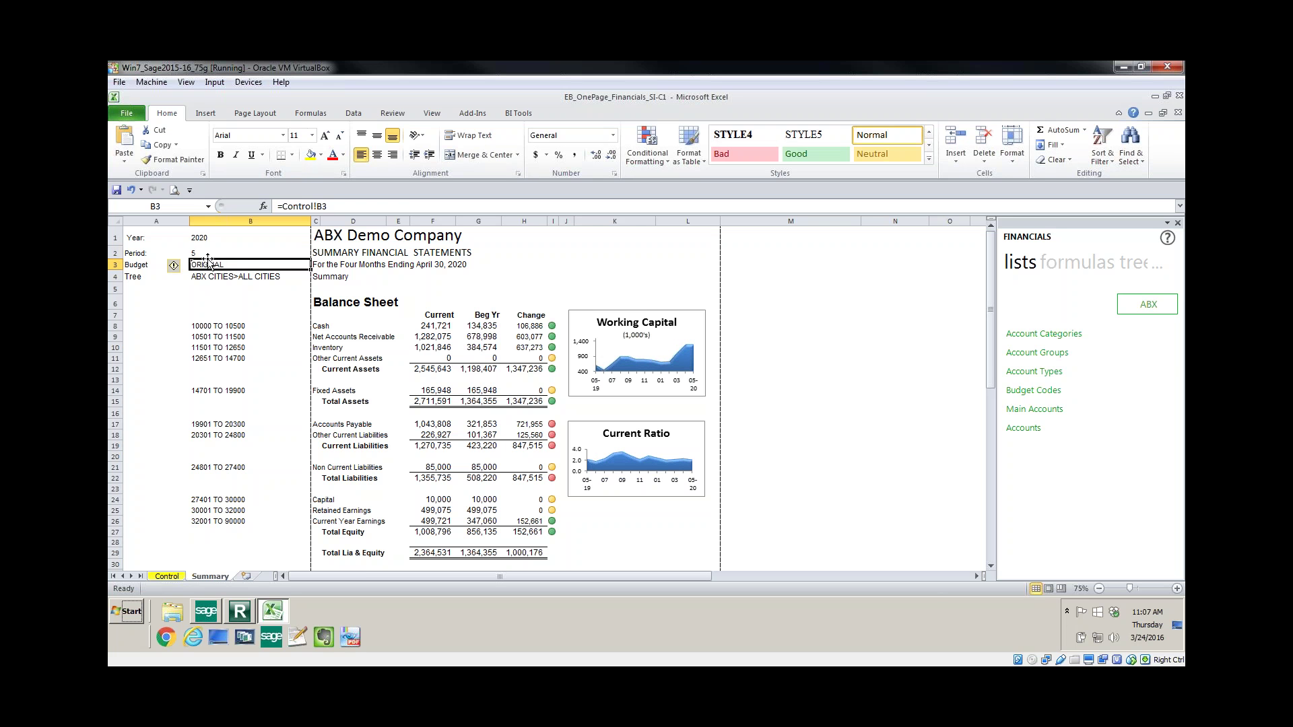
# Open the ABX Cities reporting tree, expand All Cities, and assign the Coastal node to Tree cell B4
pyautogui.click(1122, 264)
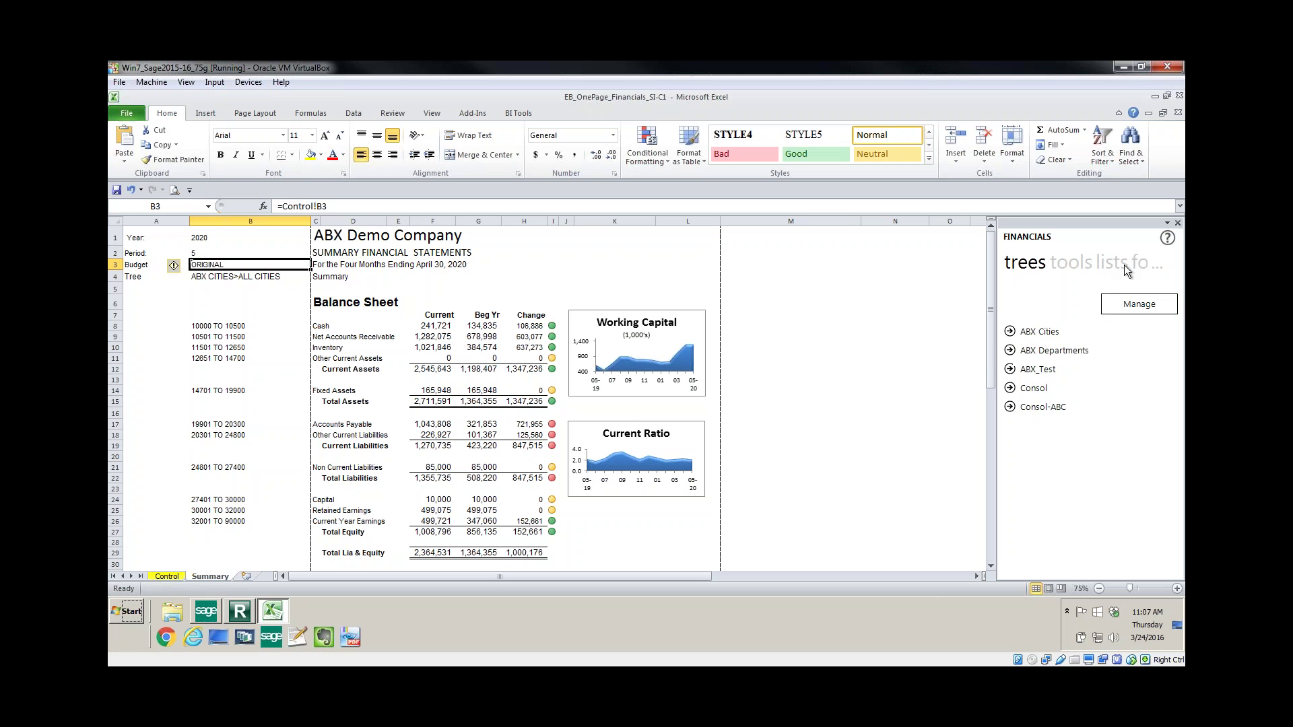
pyautogui.click(1016, 337)
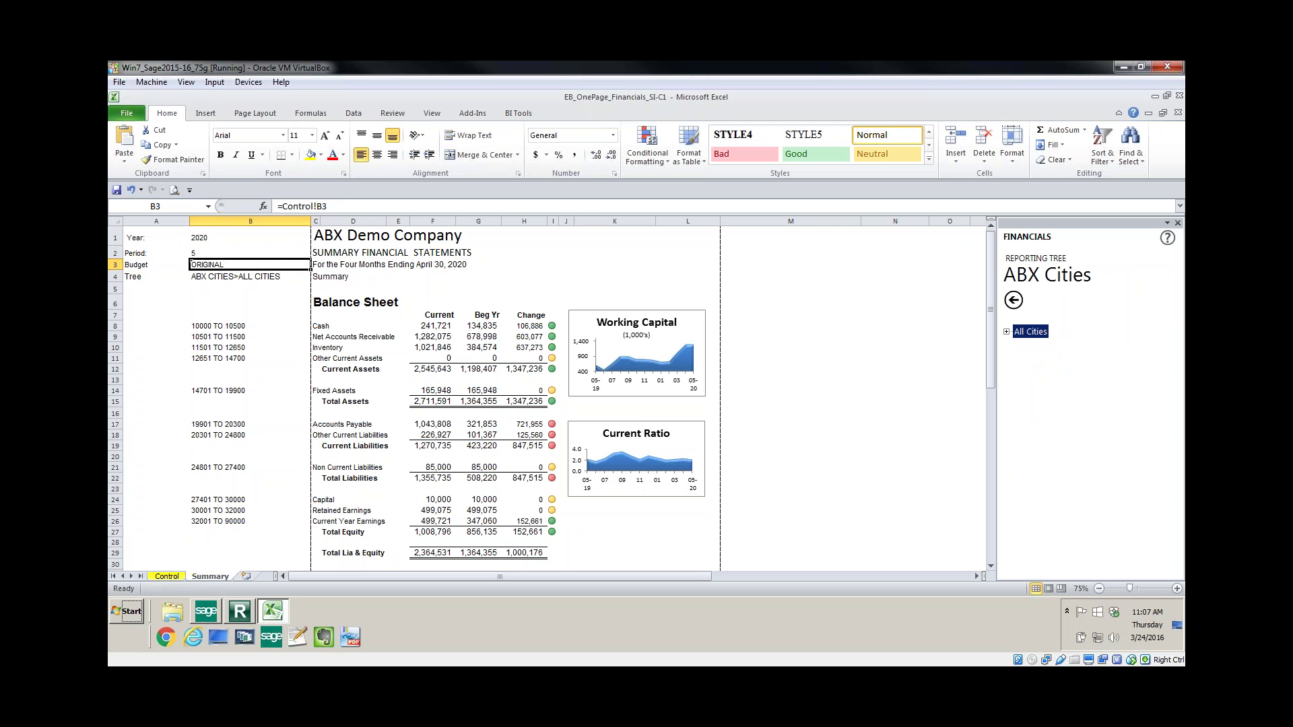
pyautogui.click(1006, 331)
pyautogui.moveTo(1041, 372); pyautogui.dragTo(249, 276)
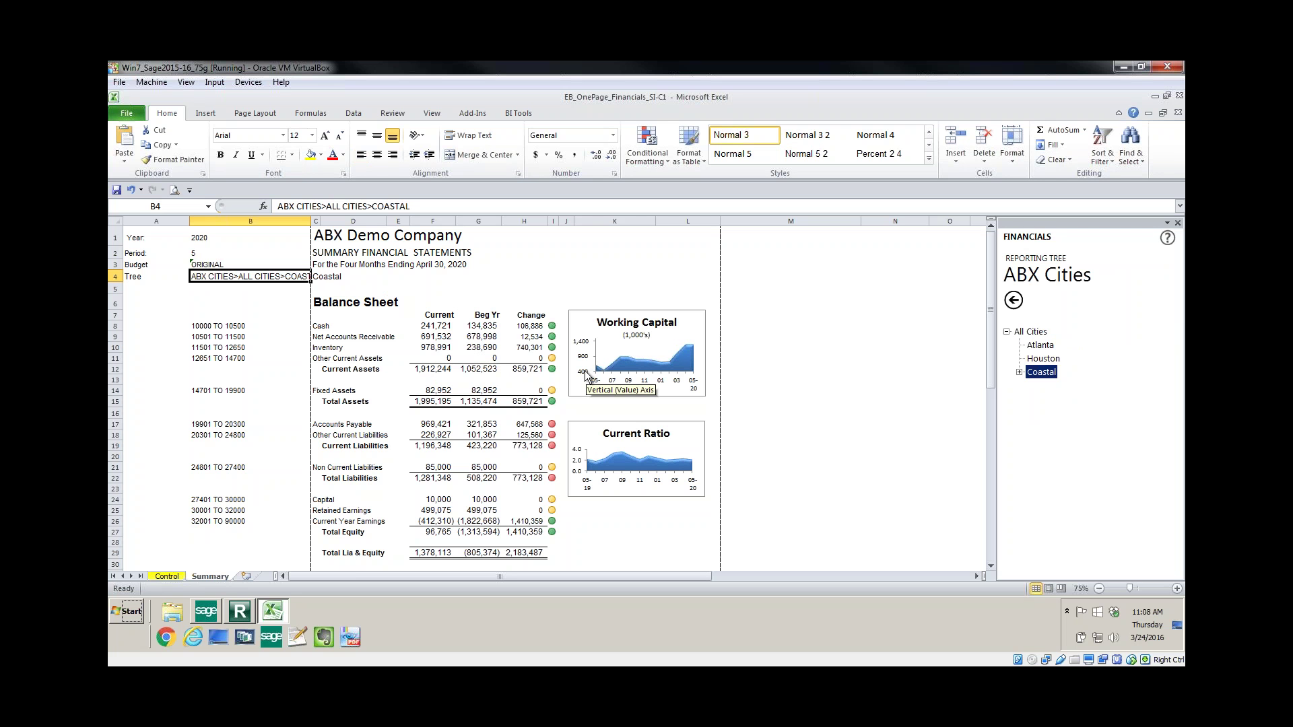
# Inspect the current and beginning-year Cash formulas, and reassign the All Cities node to Tree cell B4
pyautogui.click(445, 326)
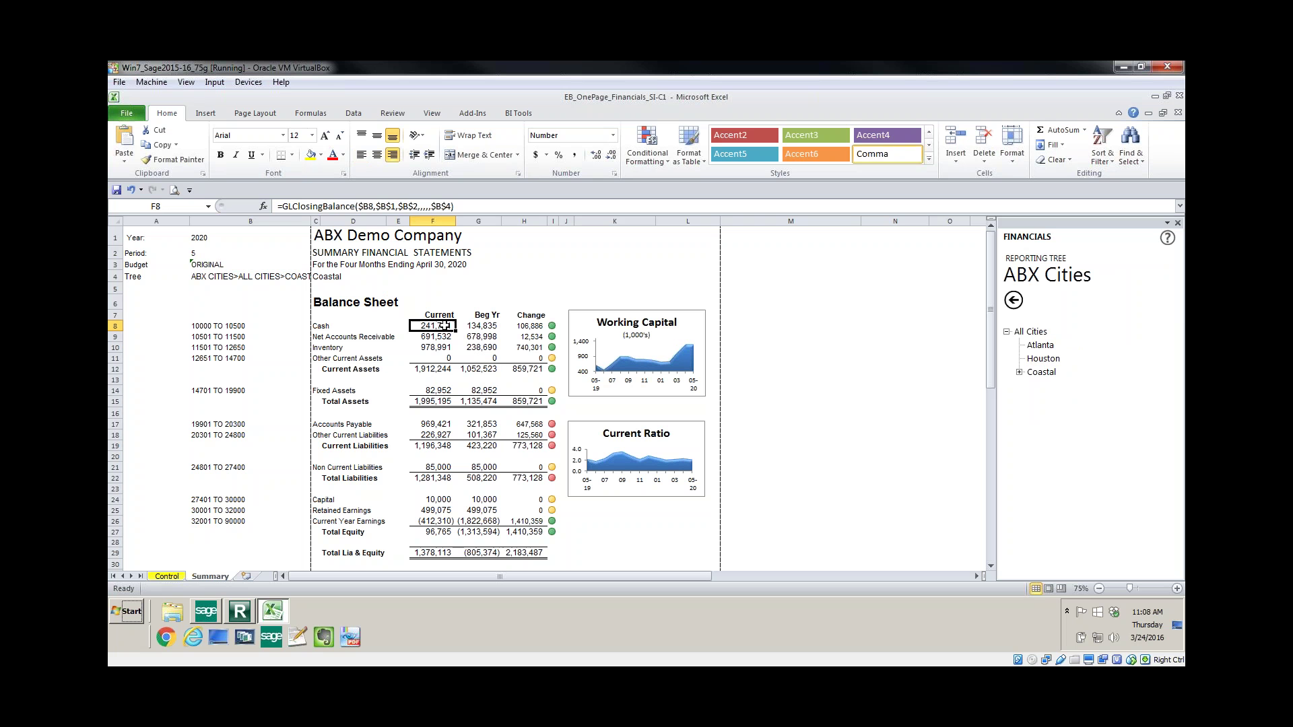
pyautogui.click(479, 326)
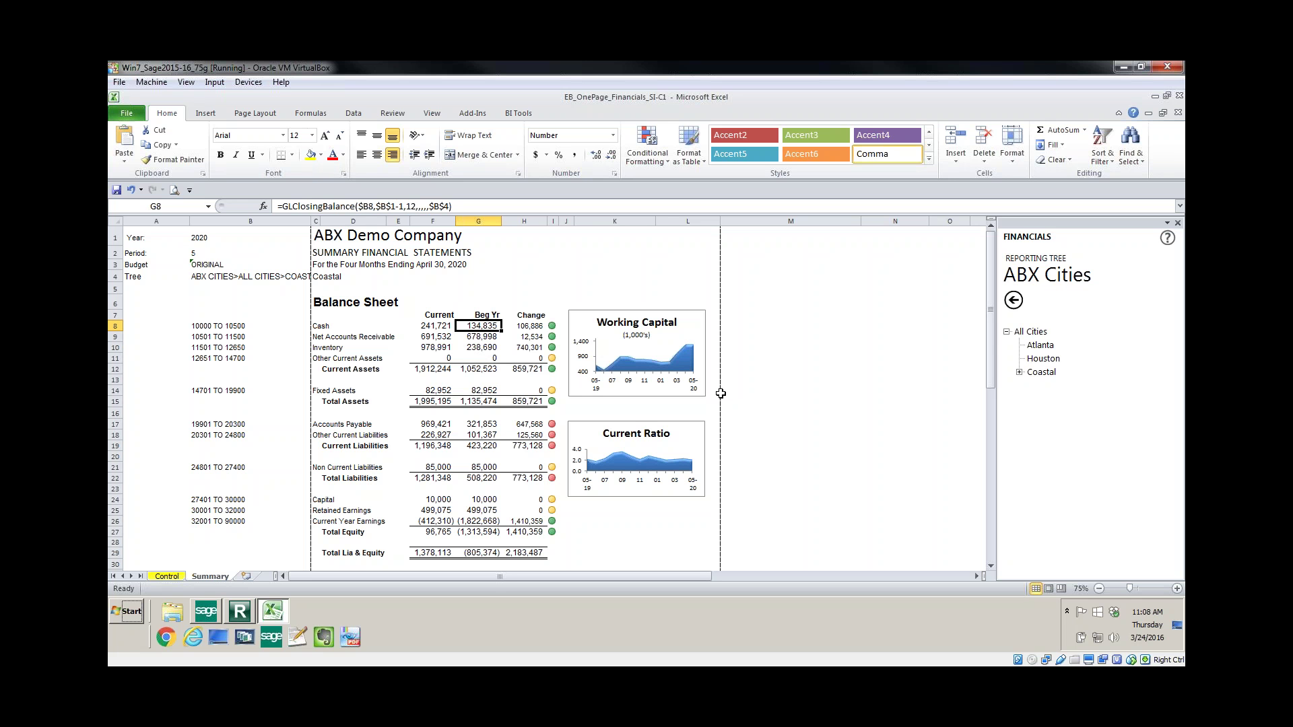
pyautogui.click(1018, 333)
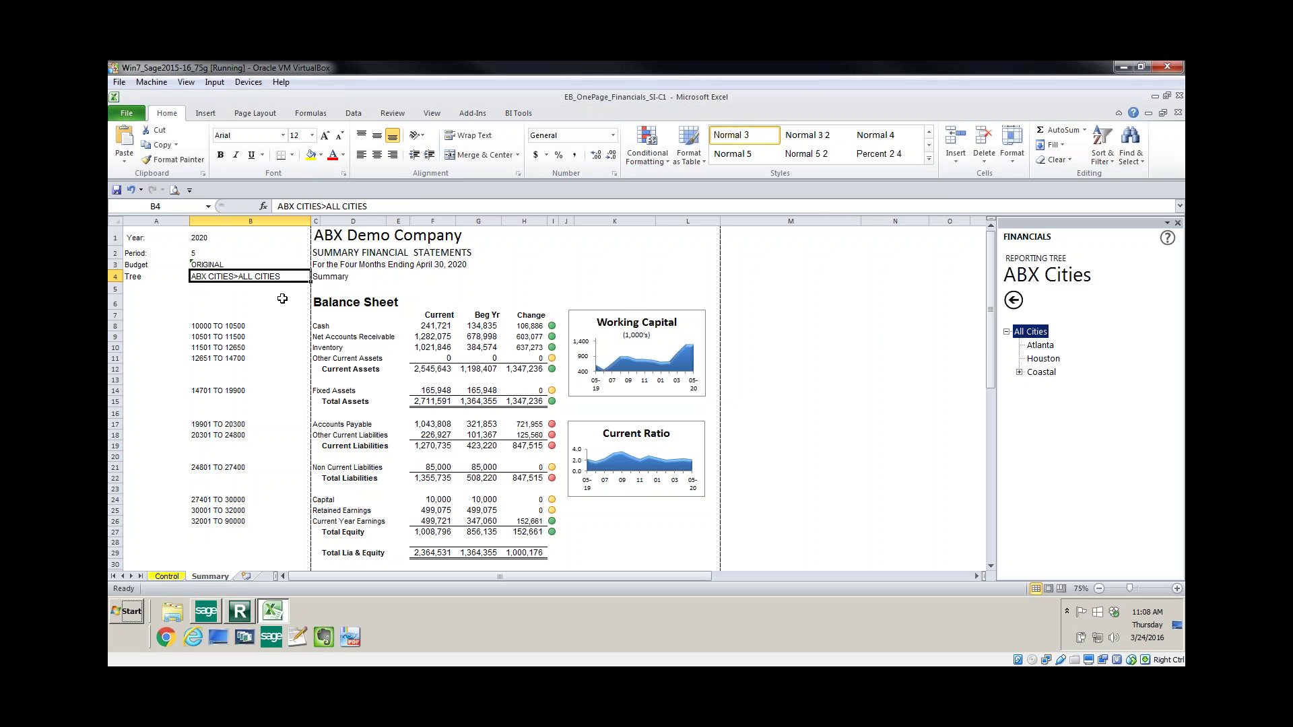
# Clear the conditional formatting rules from indicator cells I8 through I47
pyautogui.click(552, 326)
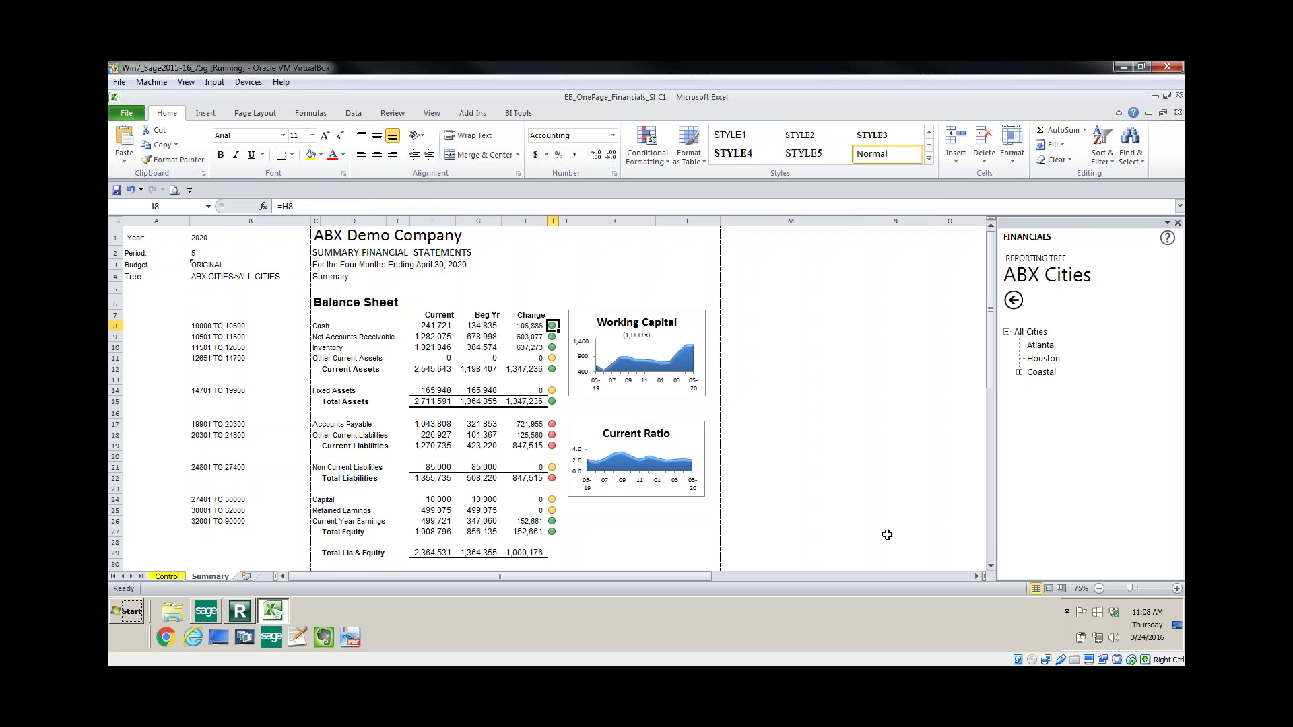
pyautogui.click(993, 532)
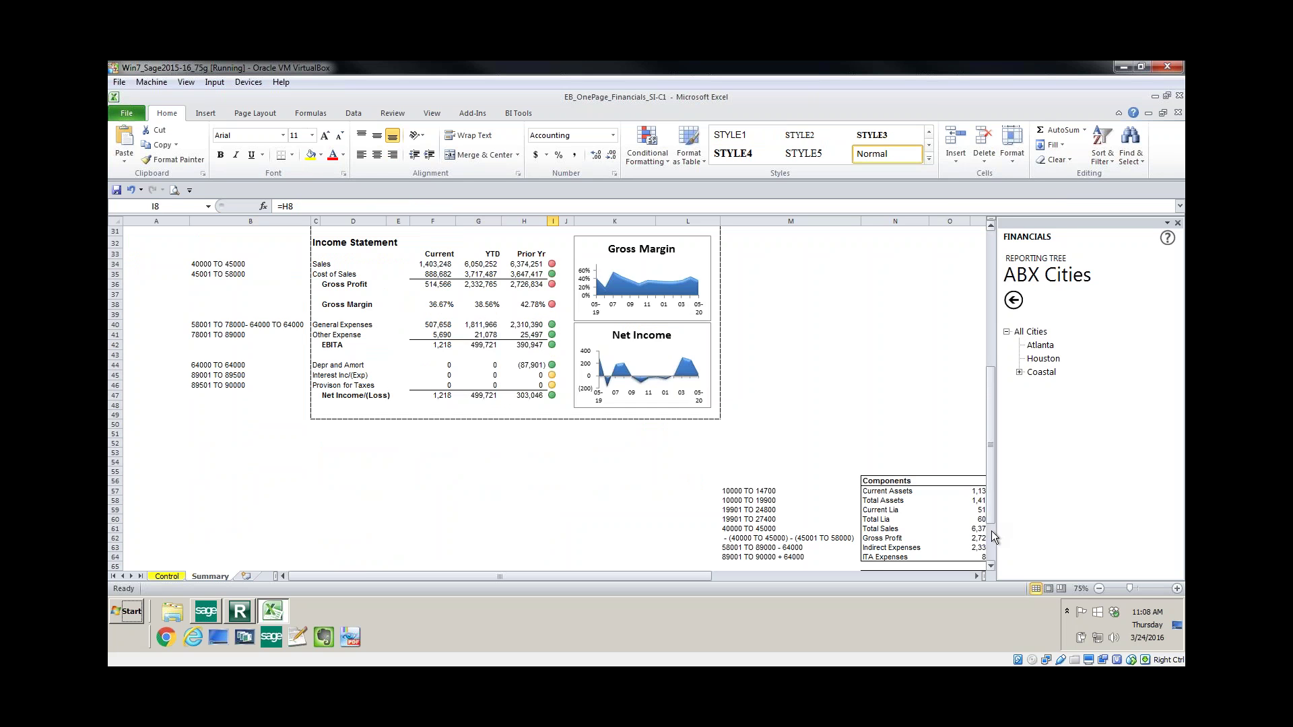
pyautogui.keyDown('shift'); pyautogui.click(553, 400); pyautogui.keyUp('shift')
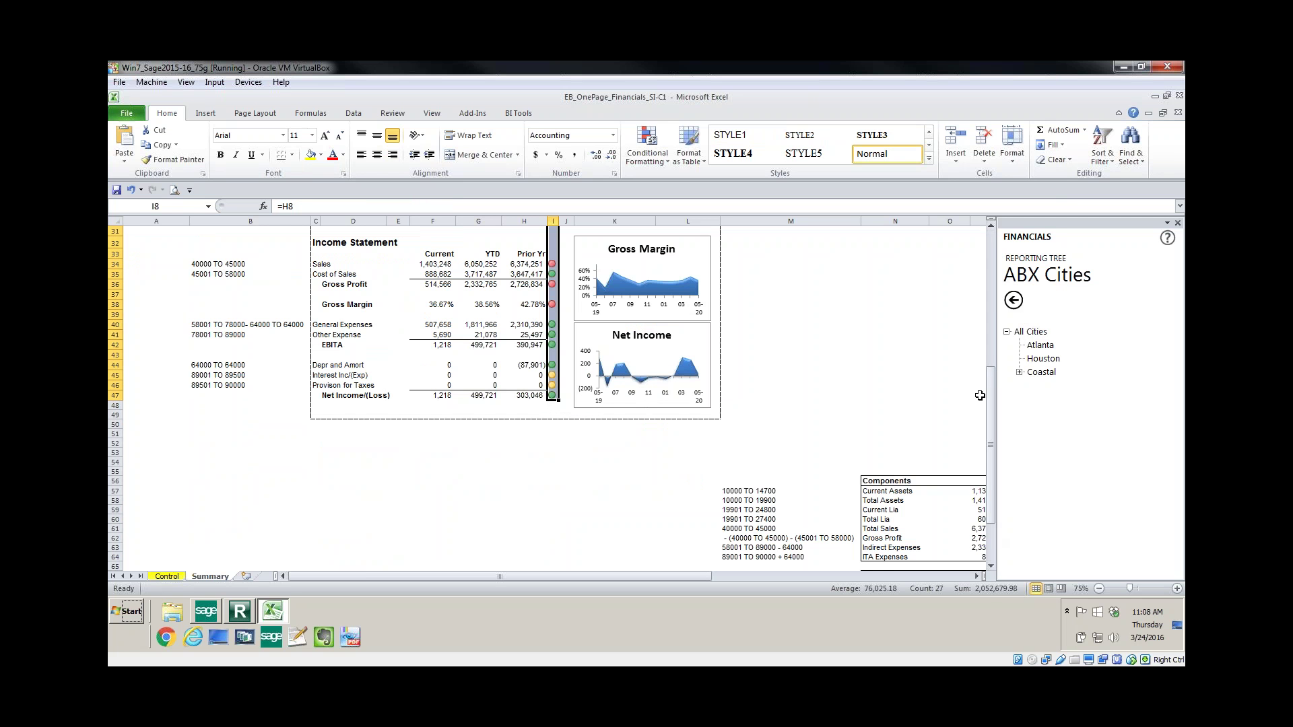
pyautogui.moveTo(988, 379); pyautogui.dragTo(985, 246)
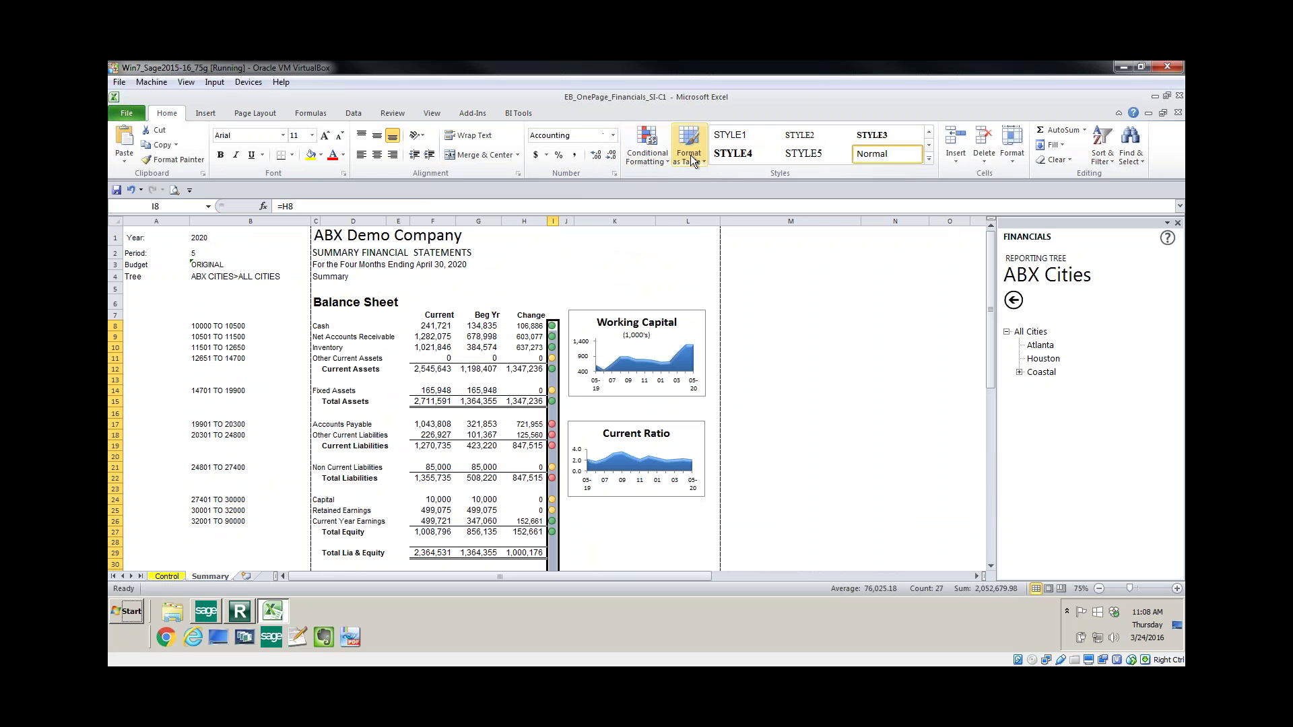
pyautogui.click(649, 149)
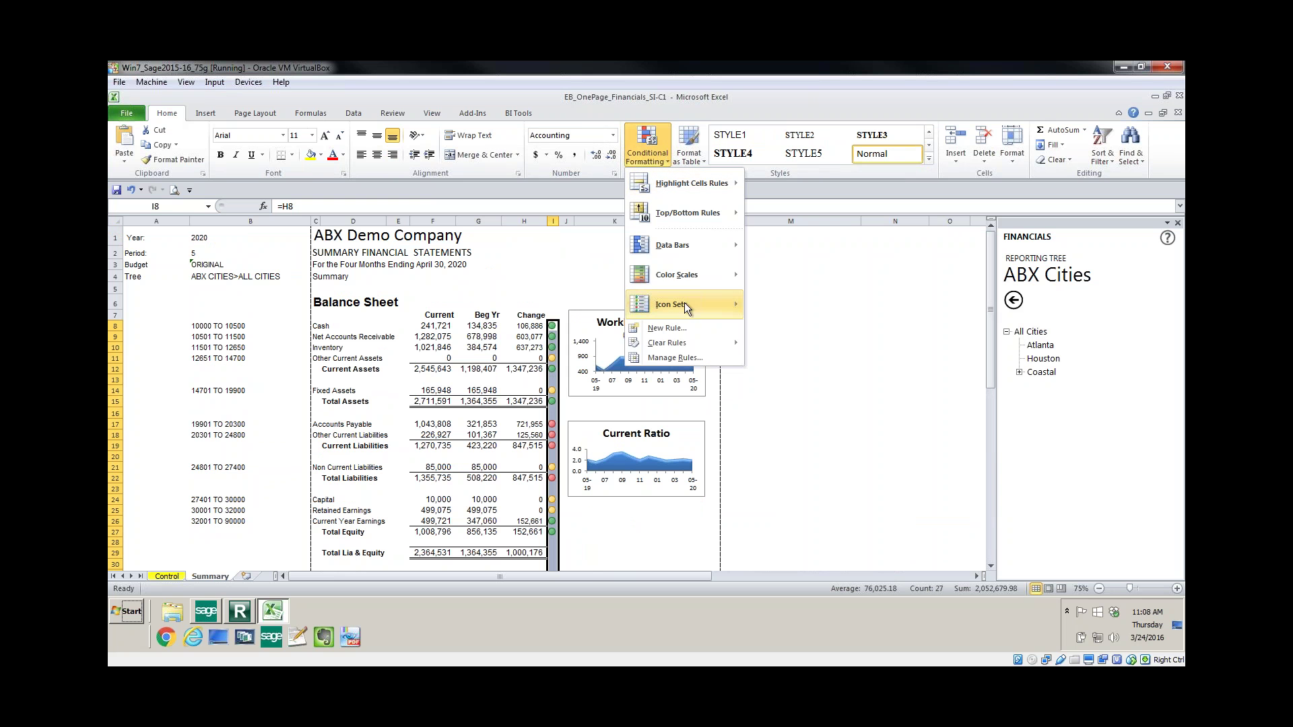
pyautogui.moveTo(689, 341)
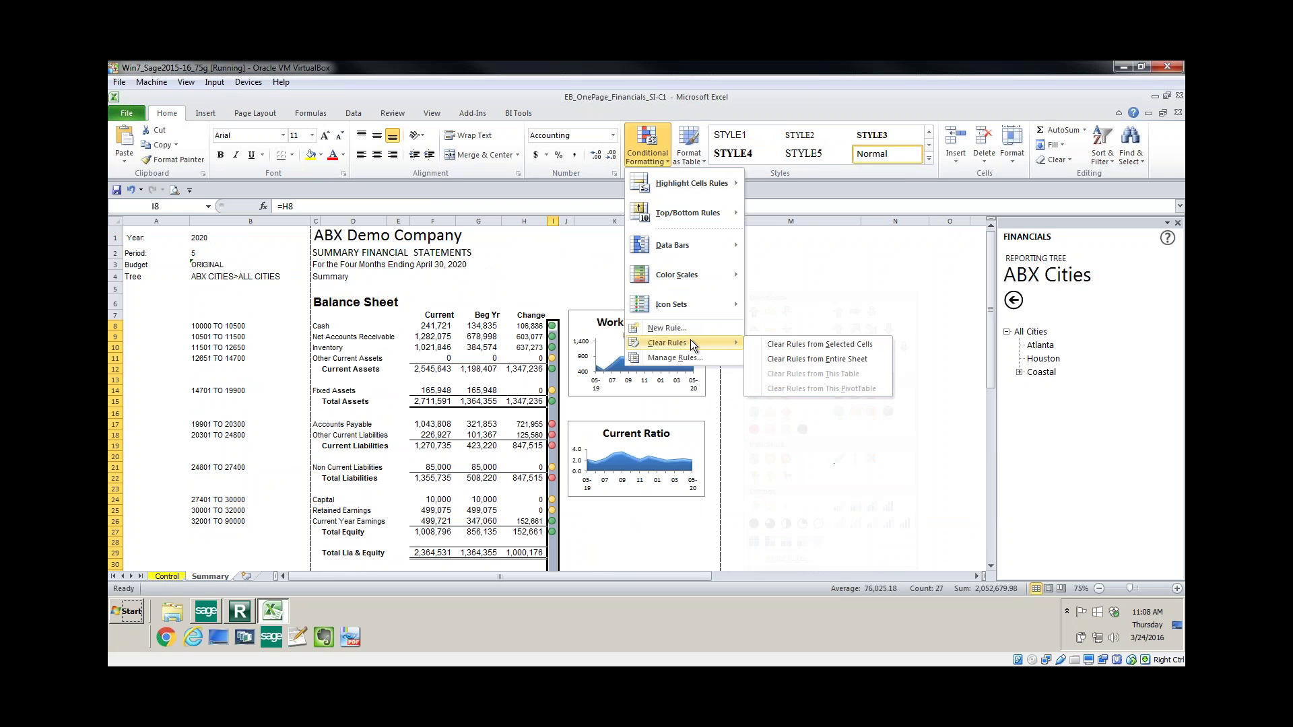
pyautogui.click(798, 346)
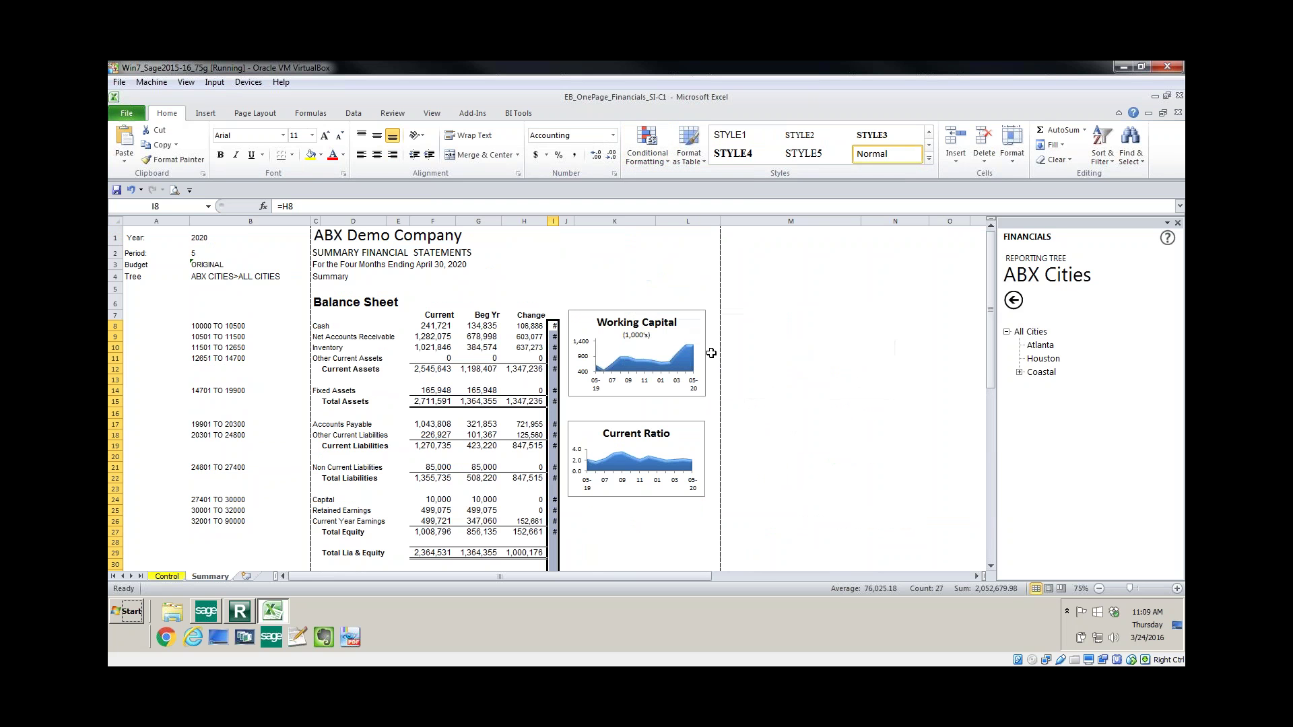
# Start a new conditional formatting rule for the selected indicator cells, based on their values, with Icon Sets as the format style
pyautogui.click(641, 155)
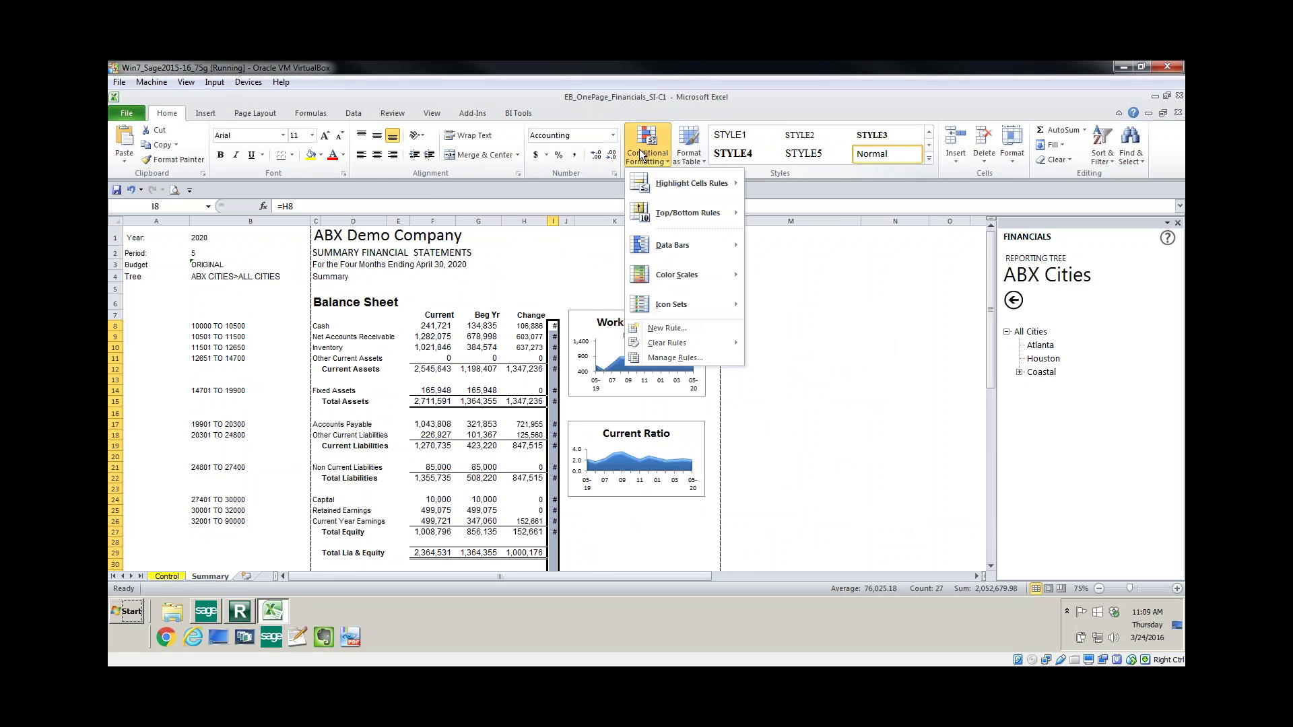
pyautogui.moveTo(657, 245)
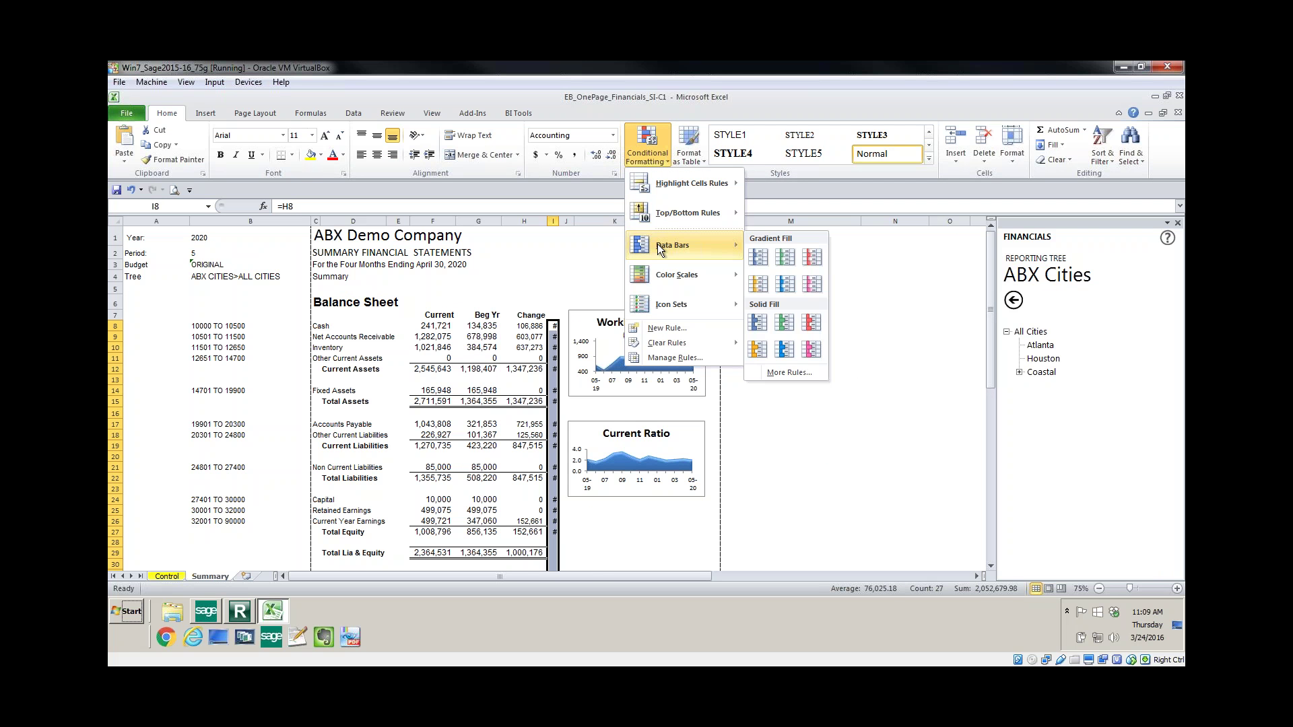
pyautogui.click(680, 330)
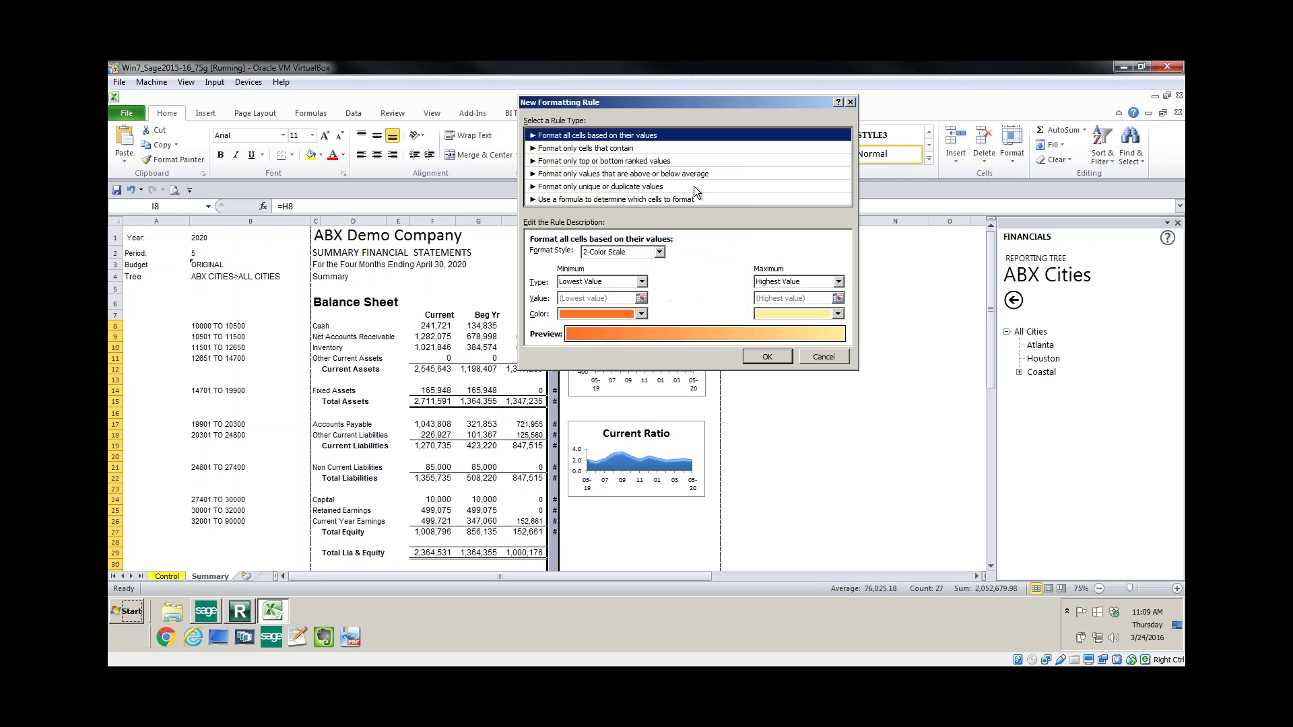
pyautogui.click(657, 250)
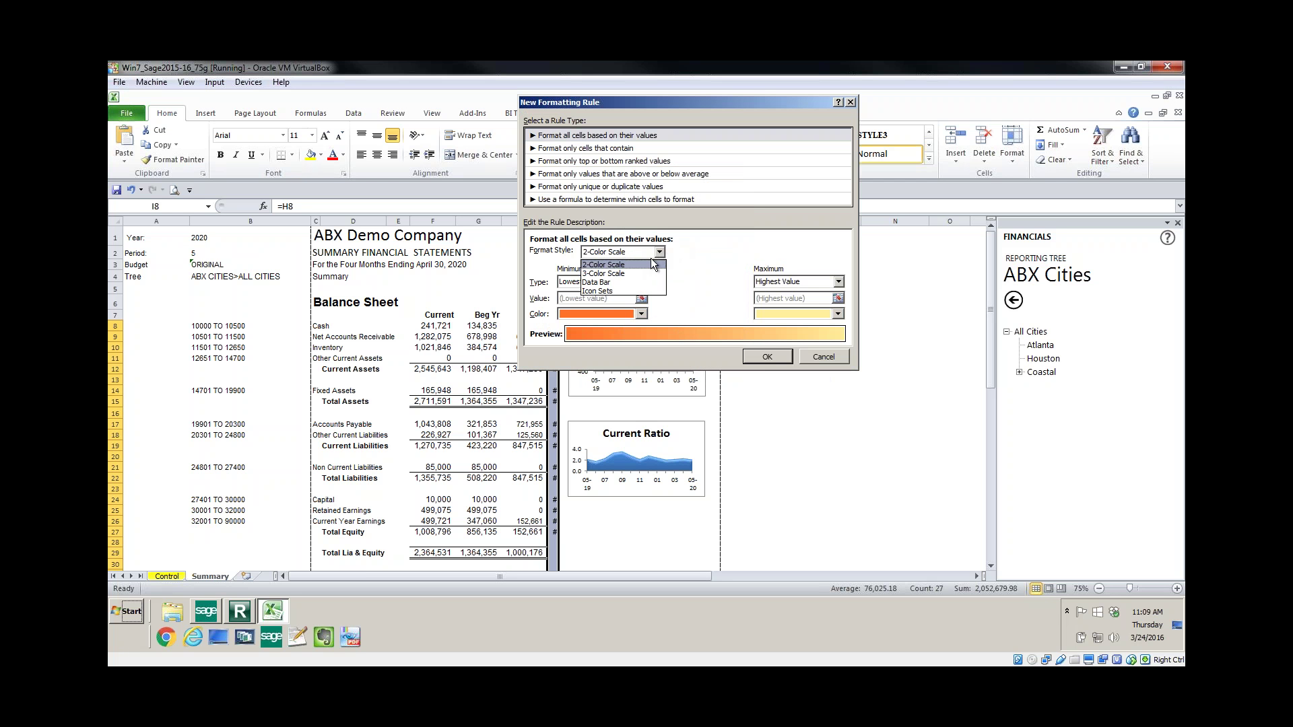
pyautogui.click(629, 291)
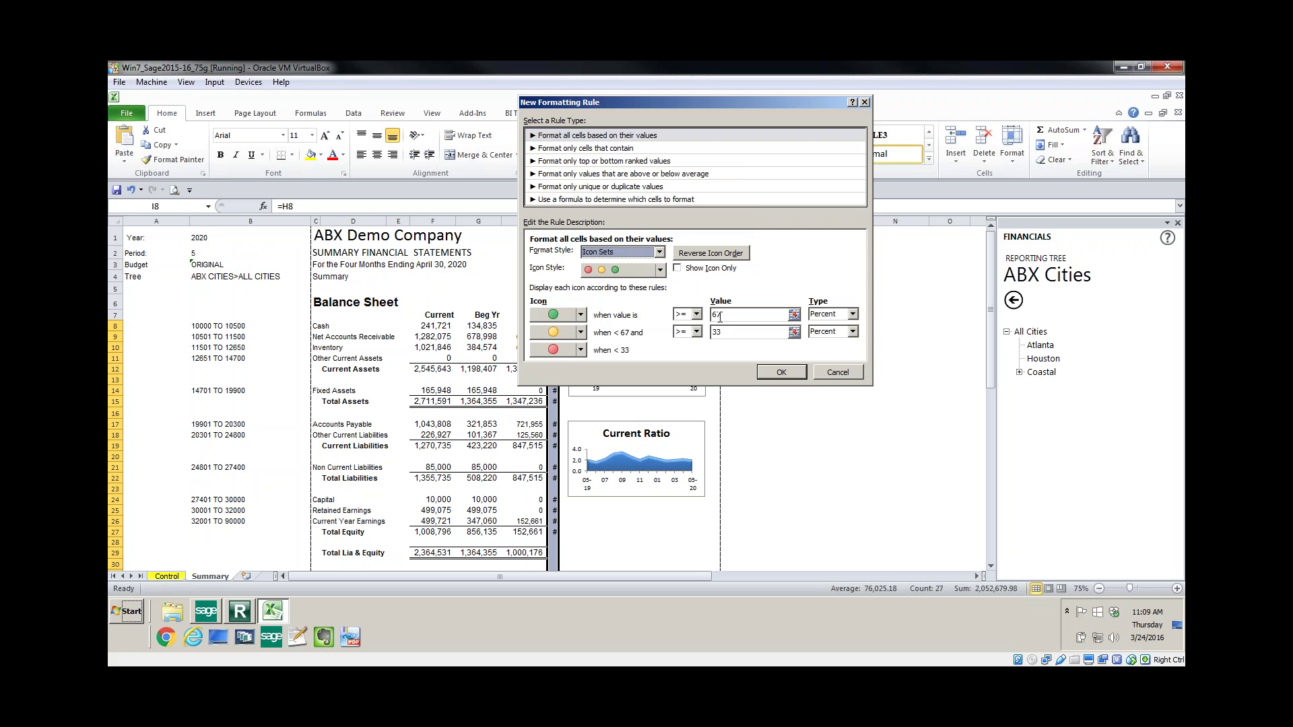
# Set the green icon's condition to > 0 and the yellow icon's condition to >= 0
pyautogui.click(696, 313)
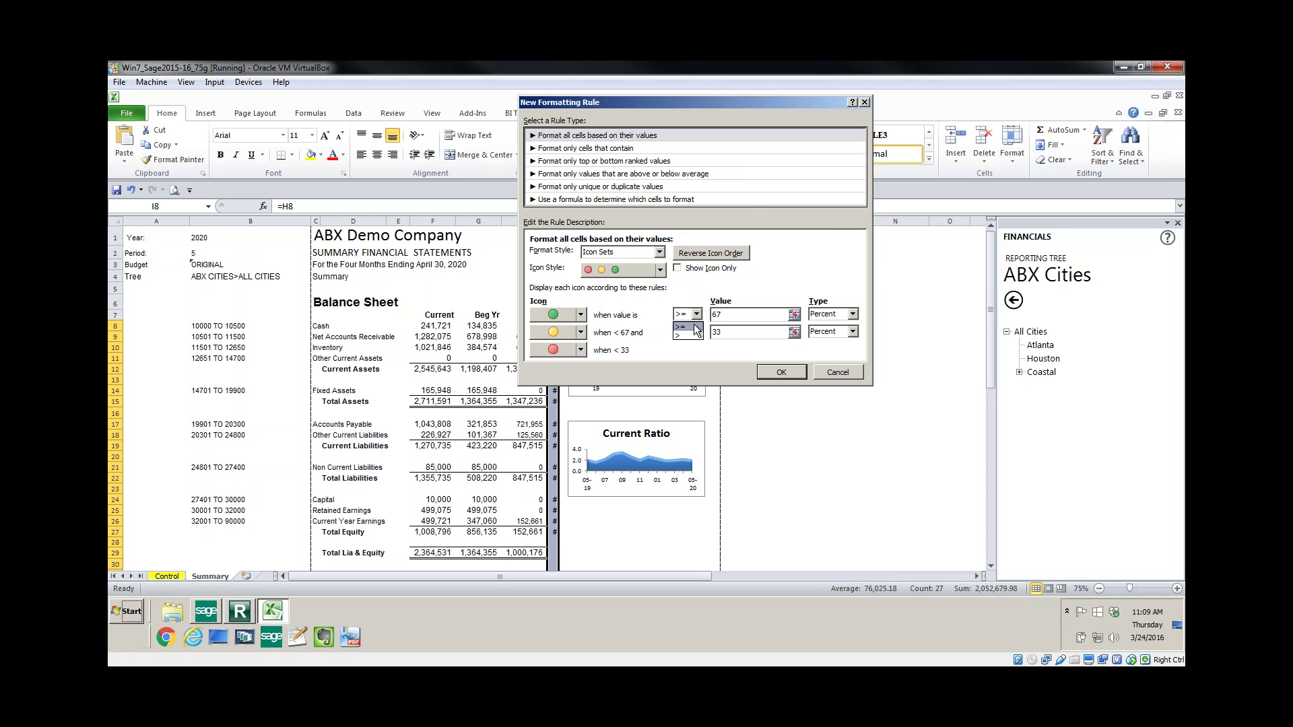
pyautogui.click(693, 334)
pyautogui.doubleClick(731, 315)
pyautogui.write('0')
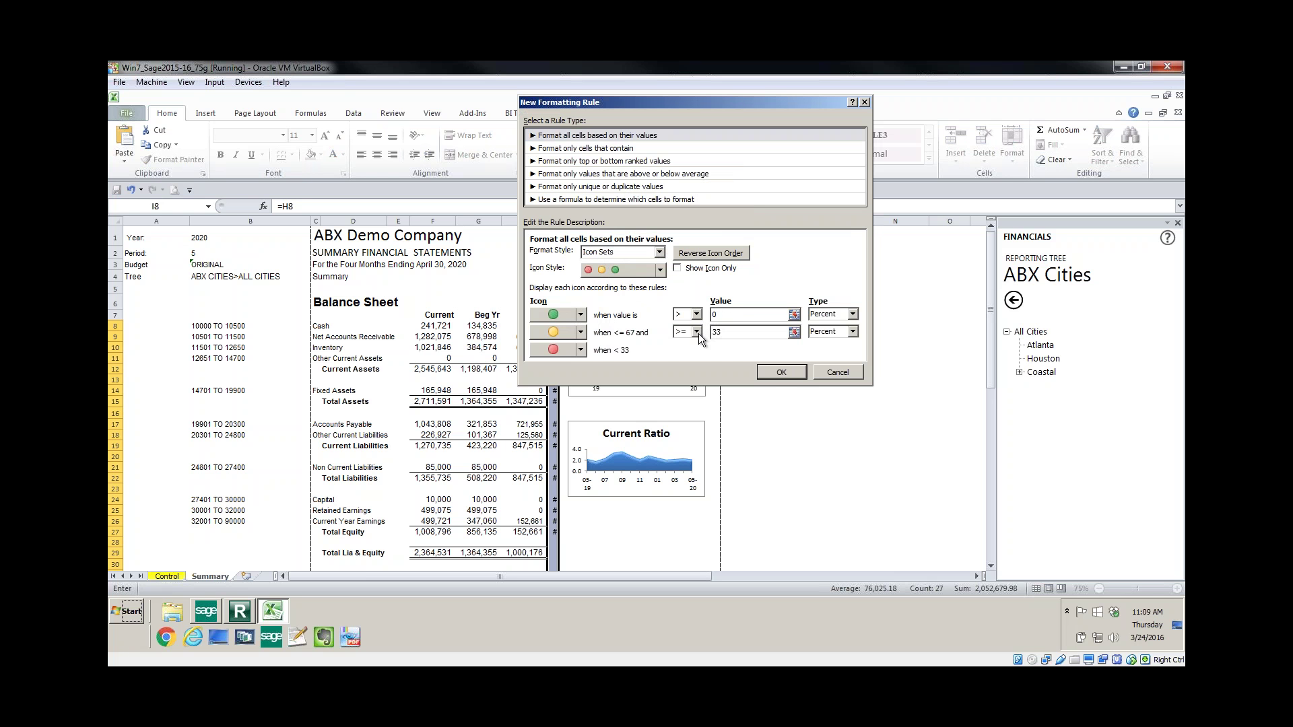
pyautogui.click(697, 332)
pyautogui.moveTo(721, 333); pyautogui.dragTo(710, 332)
pyautogui.write('0')
# Set the type of both the green and yellow icon thresholds to Number and apply the new rule to the indicator cells
pyautogui.click(852, 315)
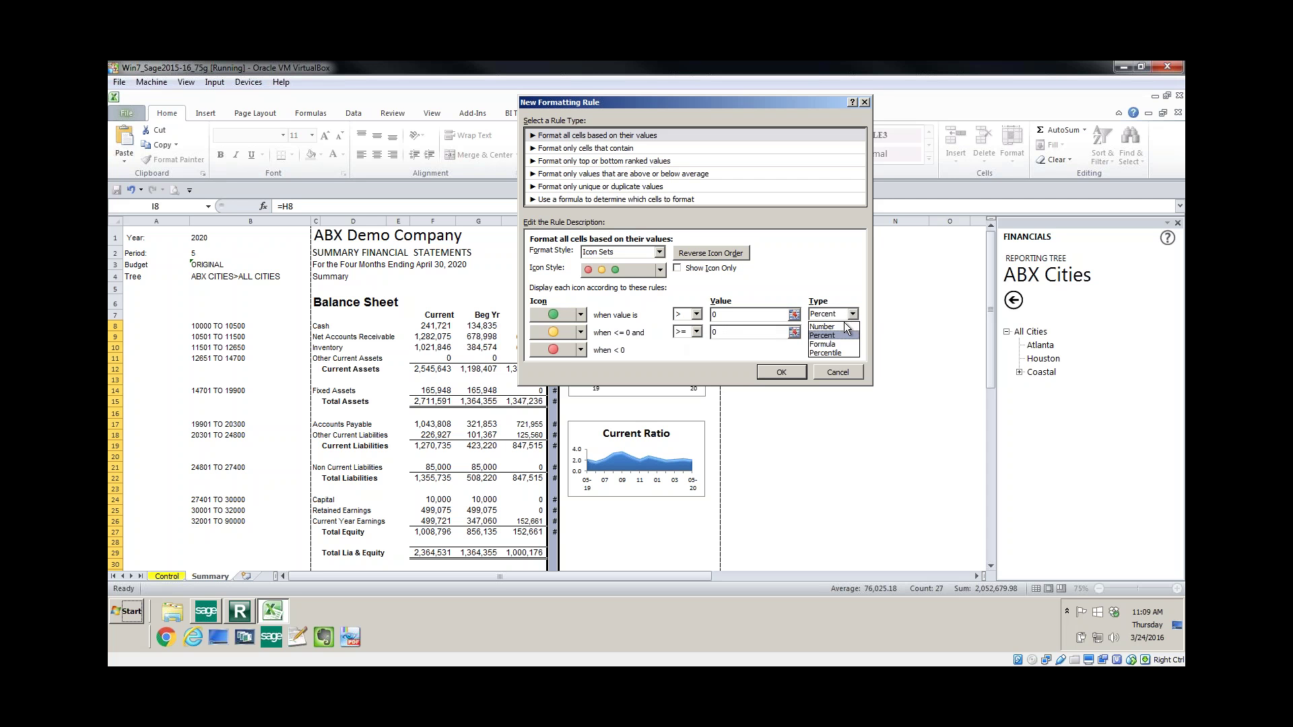
pyautogui.click(847, 327)
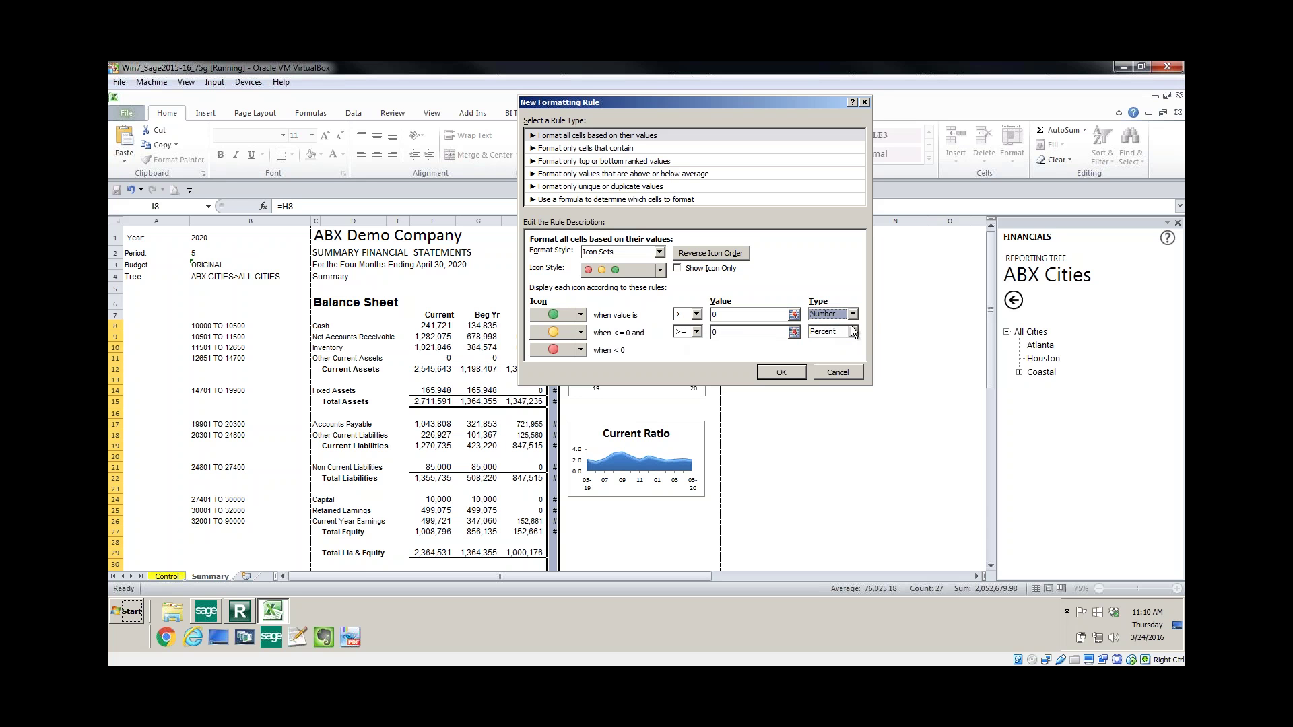
pyautogui.click(851, 332)
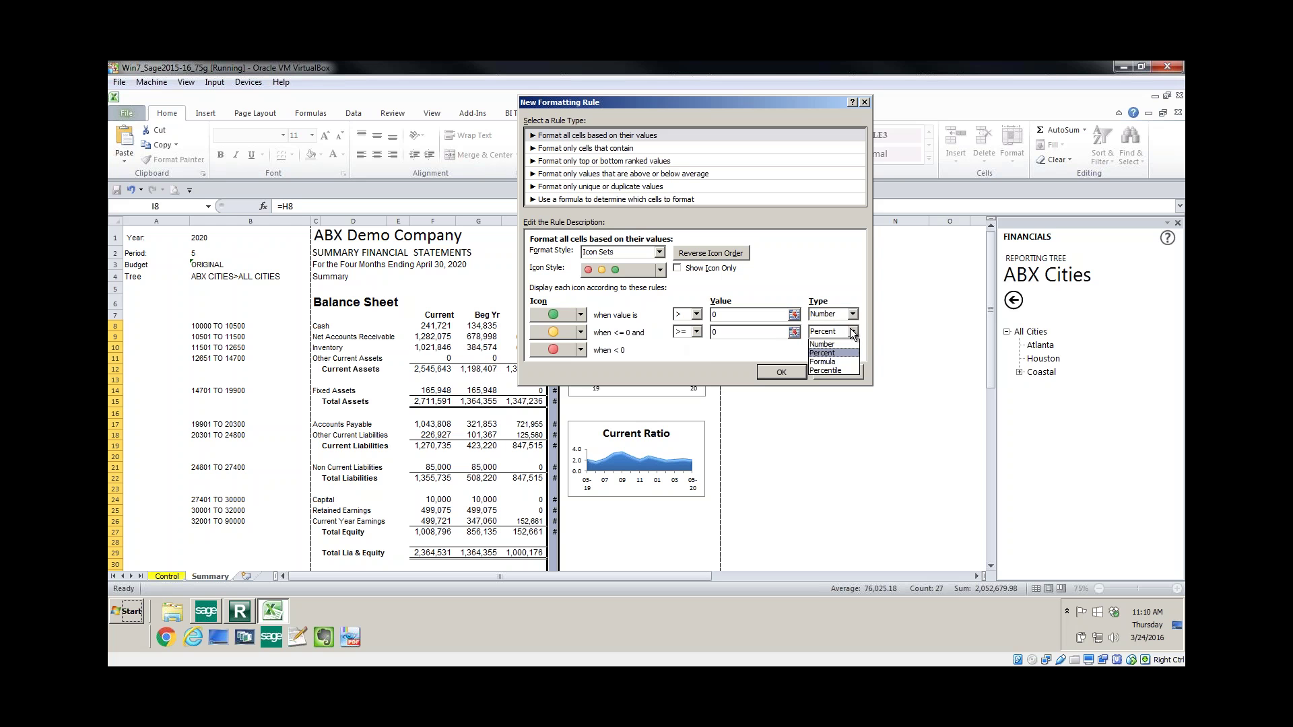
pyautogui.click(835, 344)
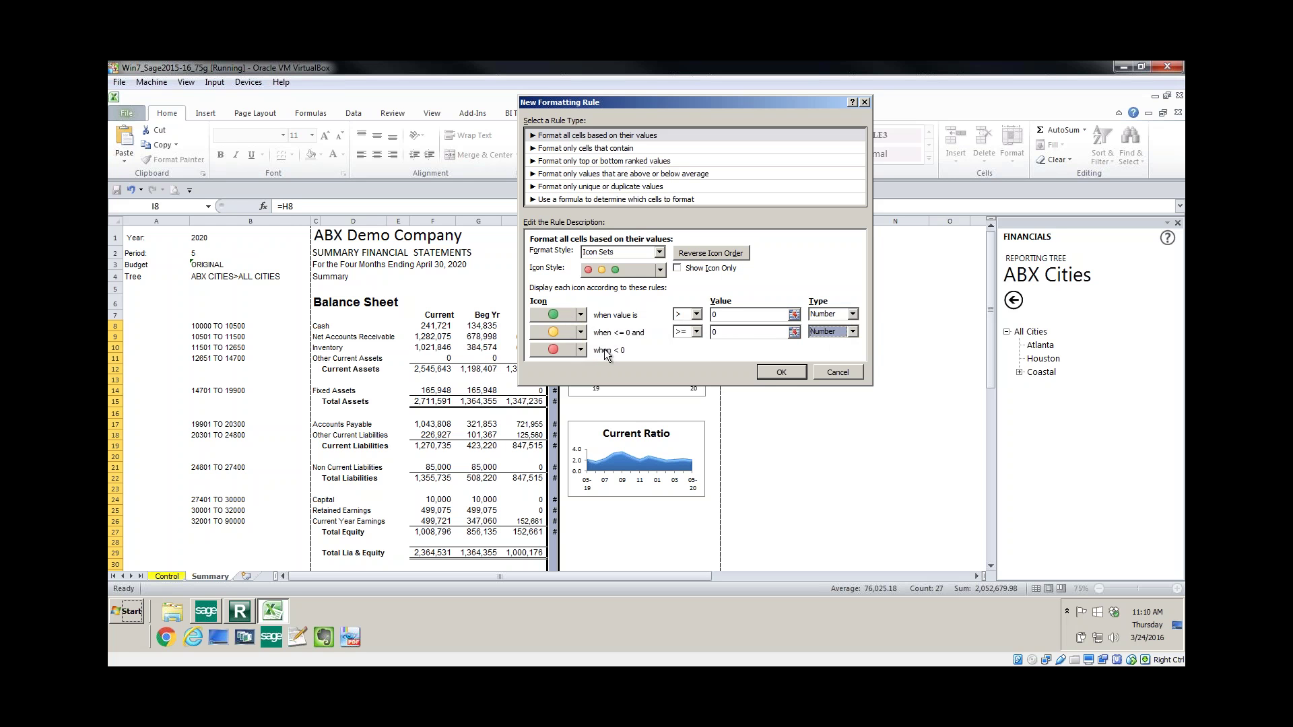
pyautogui.click(781, 371)
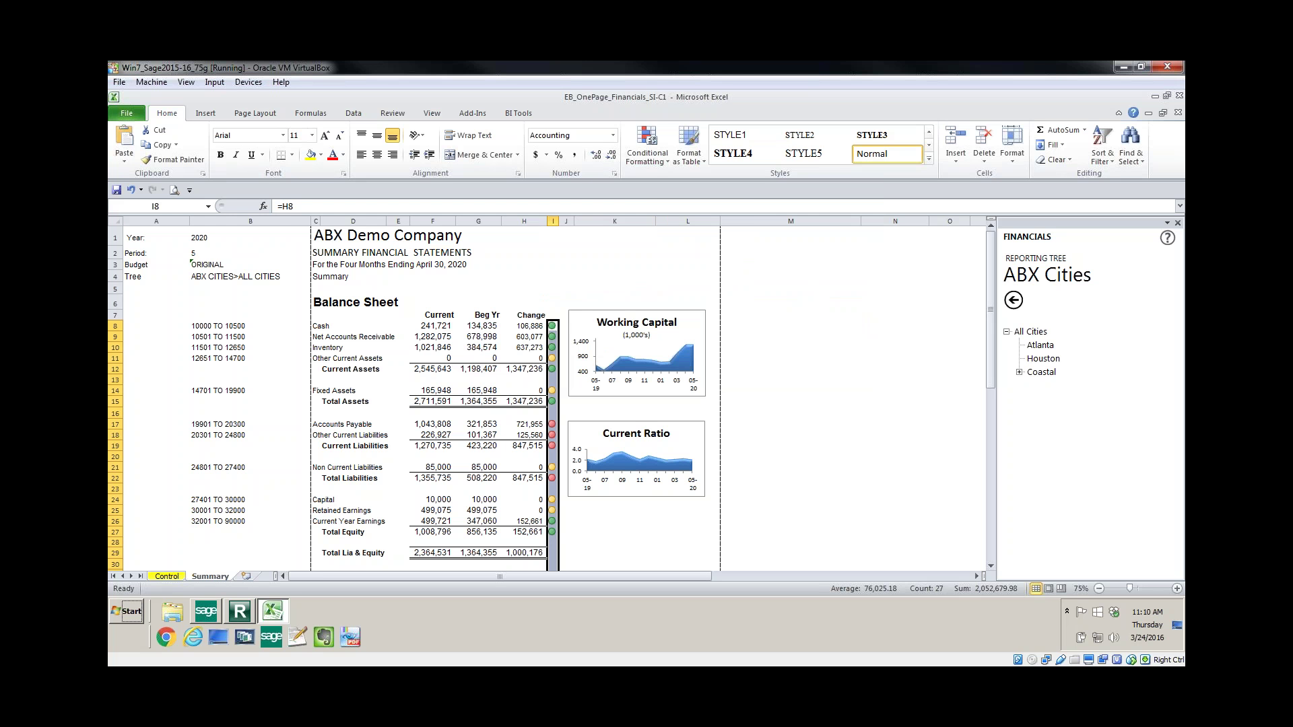
# Browse the alternative icon sets and review the indicator column's Icon Set rule in the rules manager, leaving it as is
pyautogui.click(647, 157)
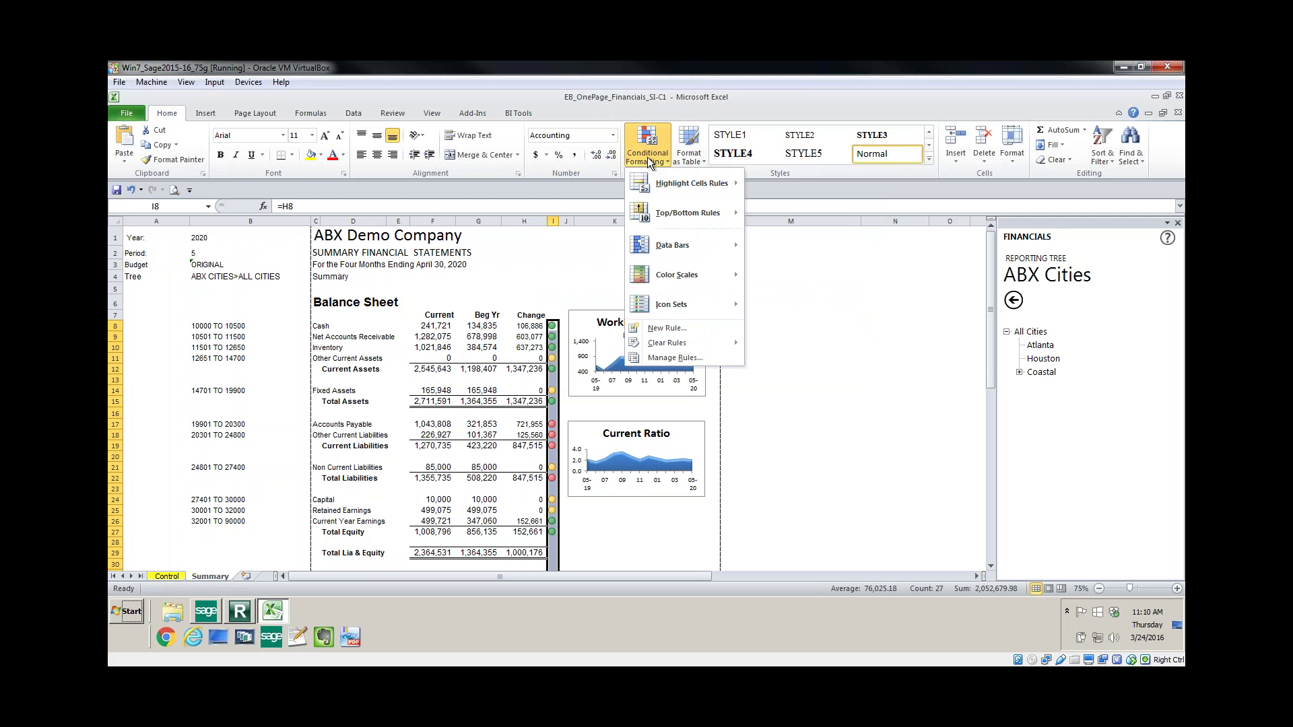
pyautogui.moveTo(680, 310)
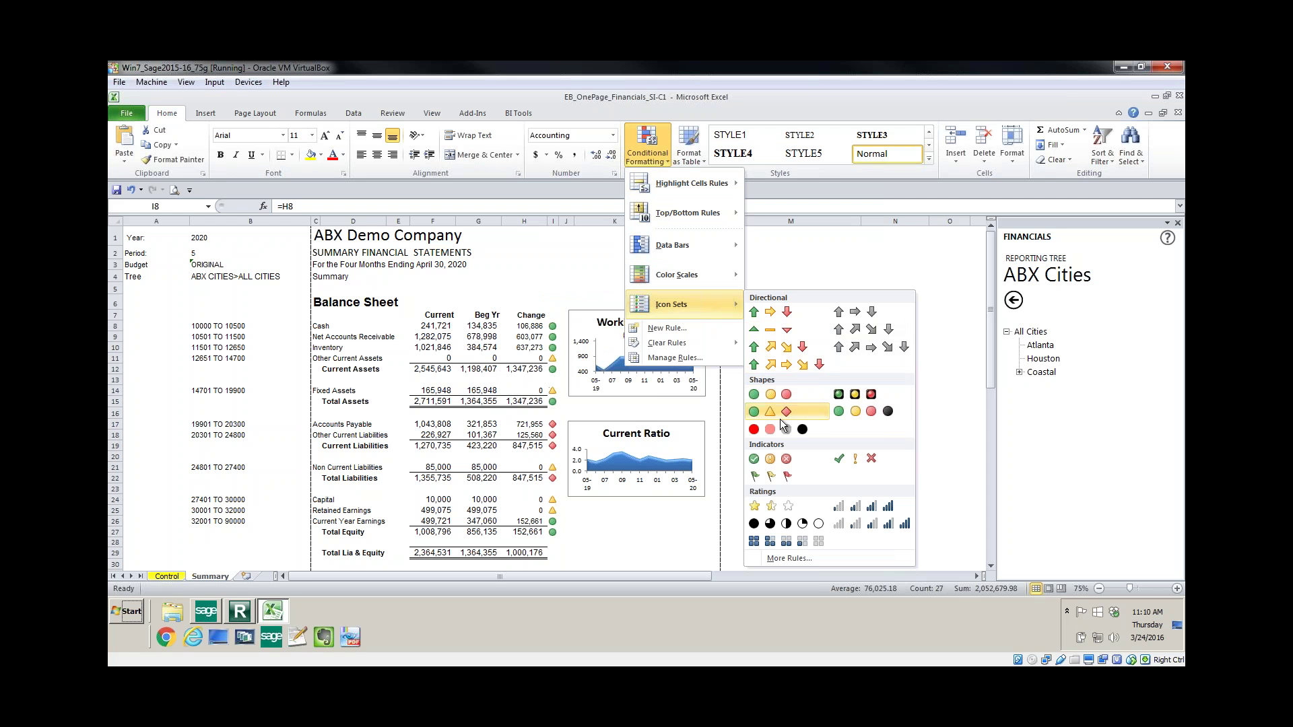
pyautogui.click(698, 354)
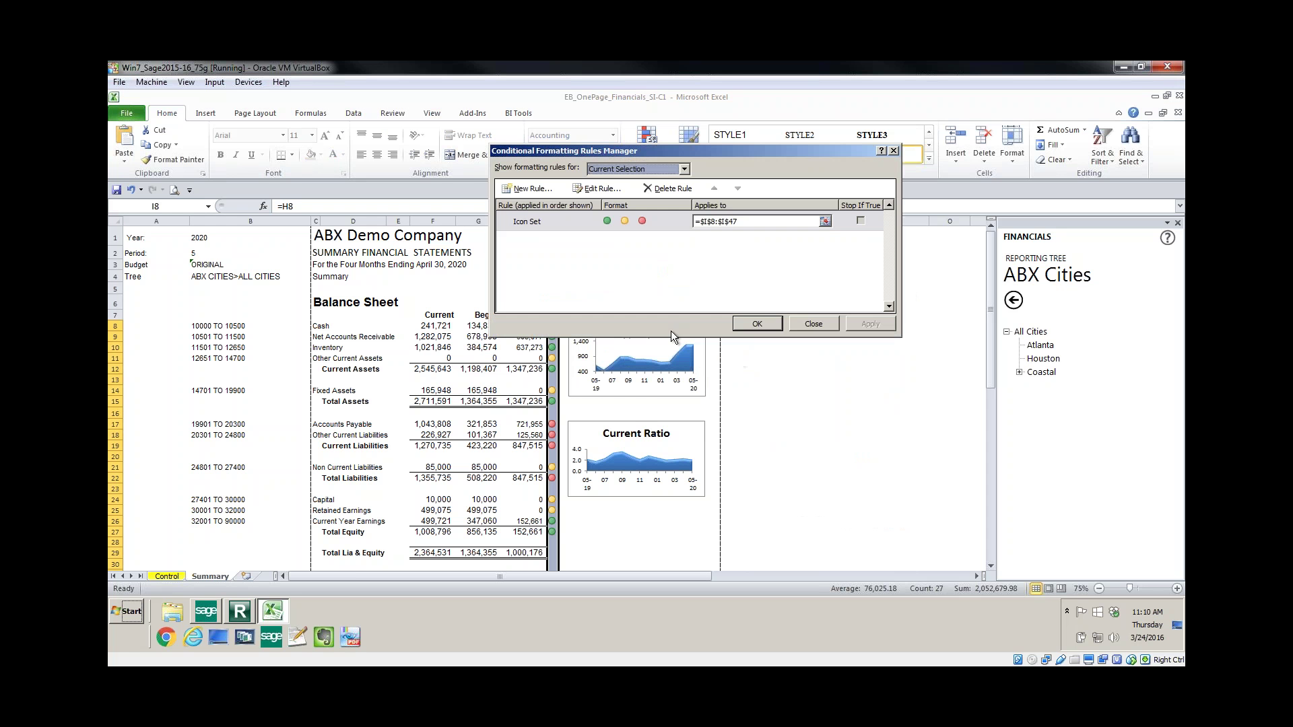
pyautogui.click(579, 222)
pyautogui.doubleClick(578, 221)
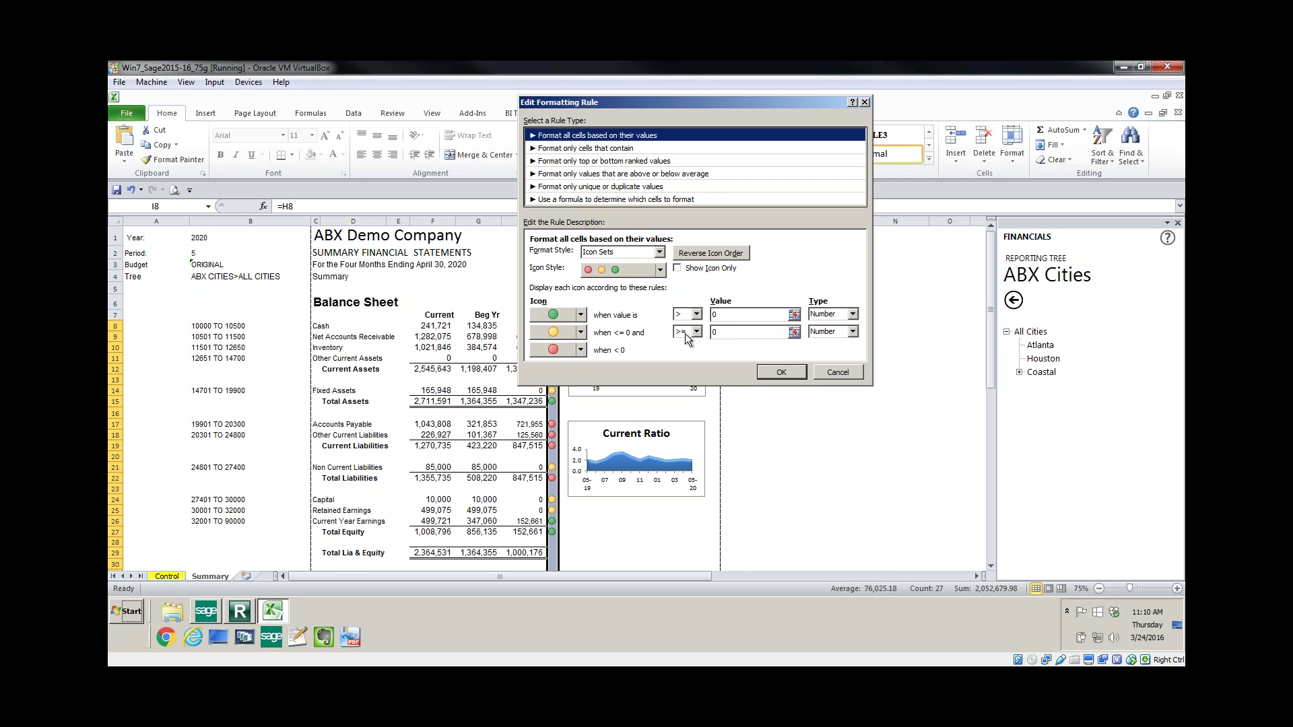
pyautogui.click(836, 372)
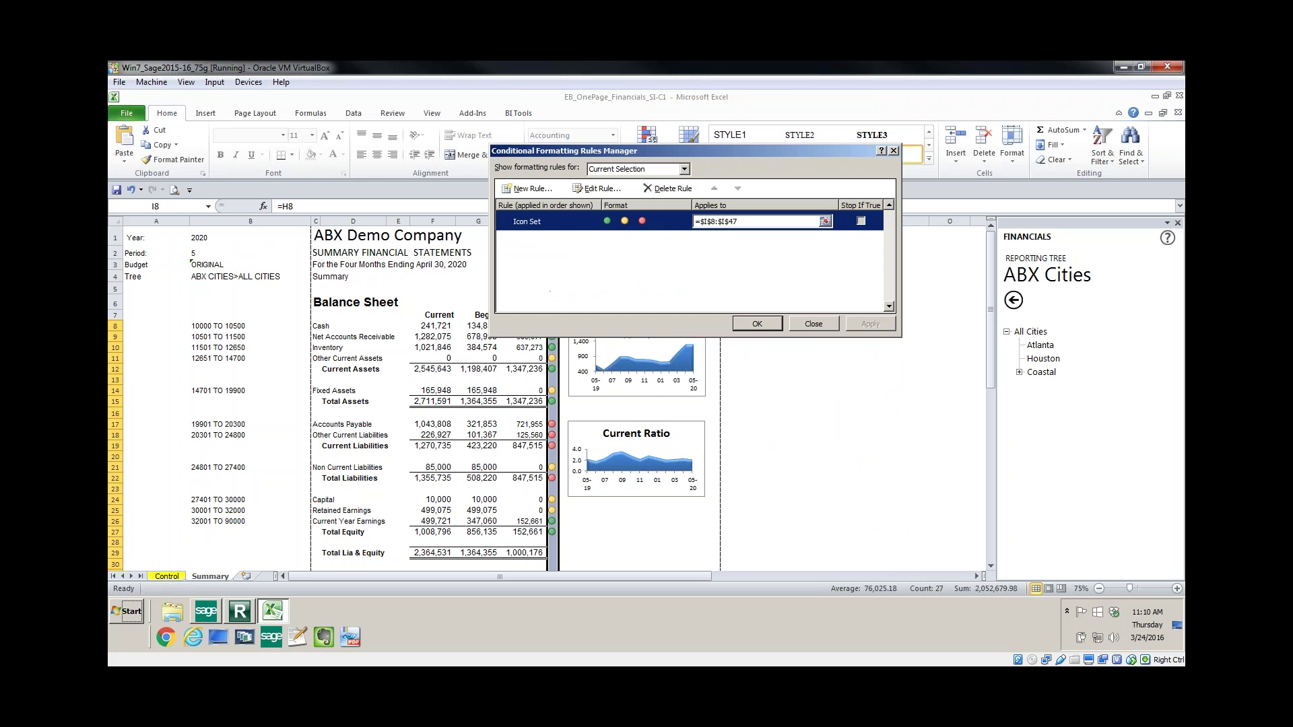
pyautogui.click(815, 324)
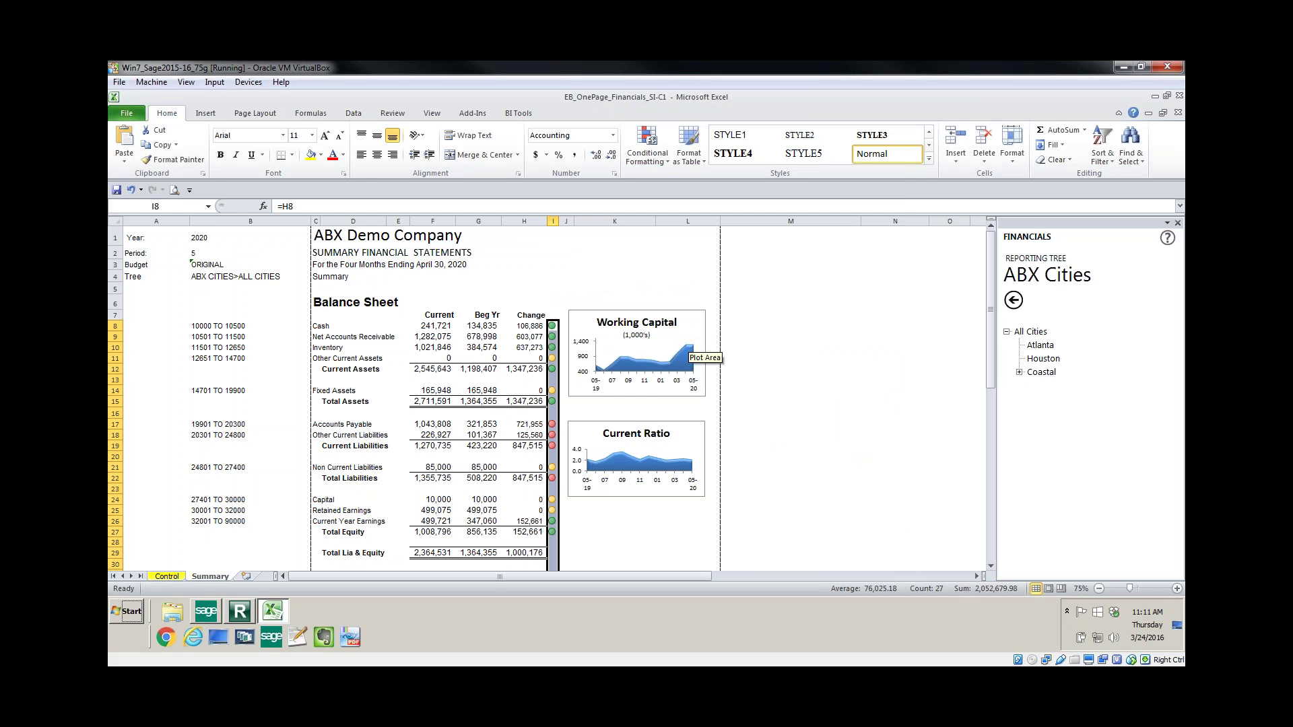
# Inspect the Current Ratio formula and the Current Assets and Total Assets formulas in the Components and Ratios tables below the report
pyautogui.moveTo(988, 297); pyautogui.dragTo(1013, 468)
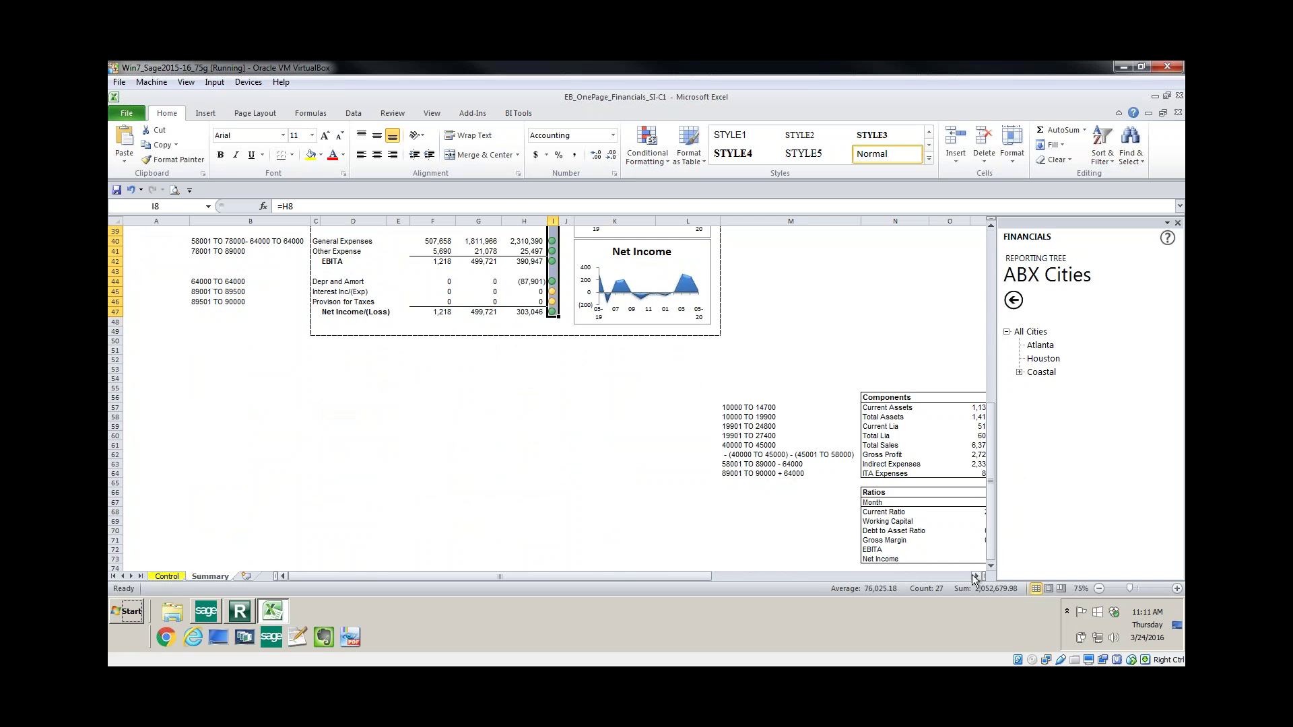
pyautogui.click(972, 575)
pyautogui.click(972, 575)
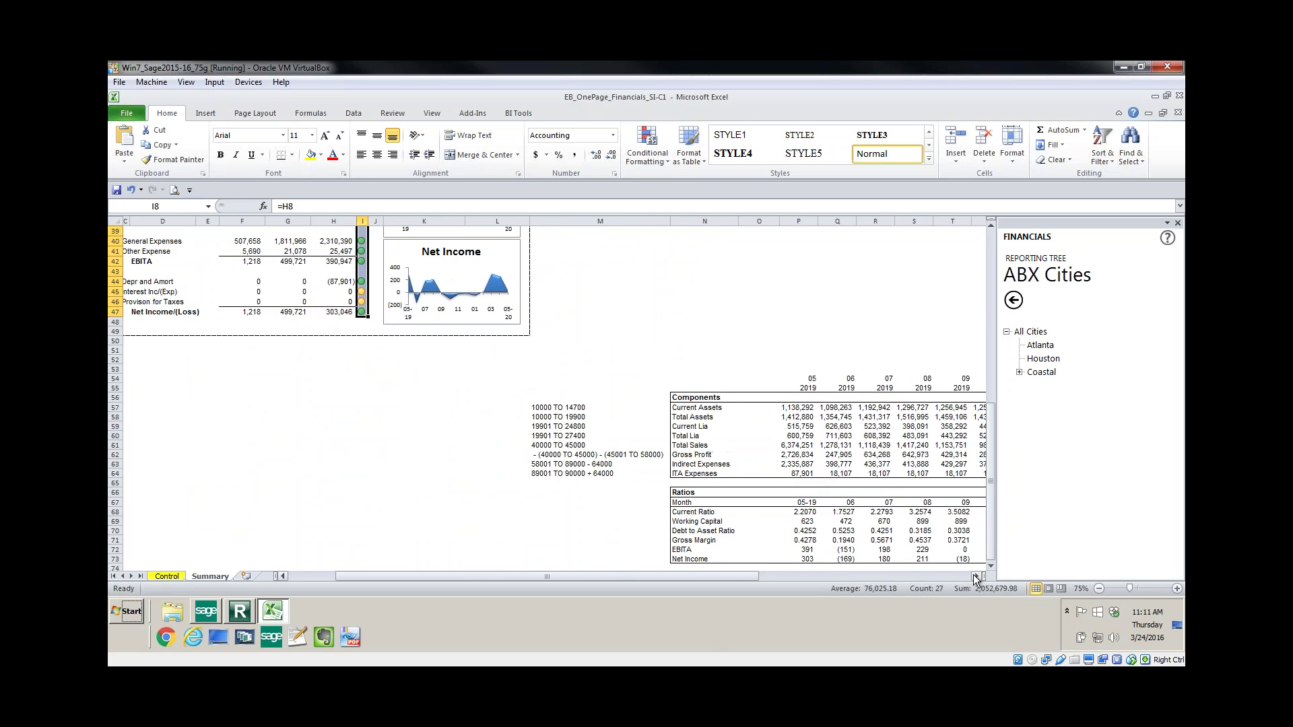
pyautogui.click(972, 575)
pyautogui.click(972, 575)
pyautogui.click(972, 575)
pyautogui.click(972, 575)
pyautogui.click(972, 575)
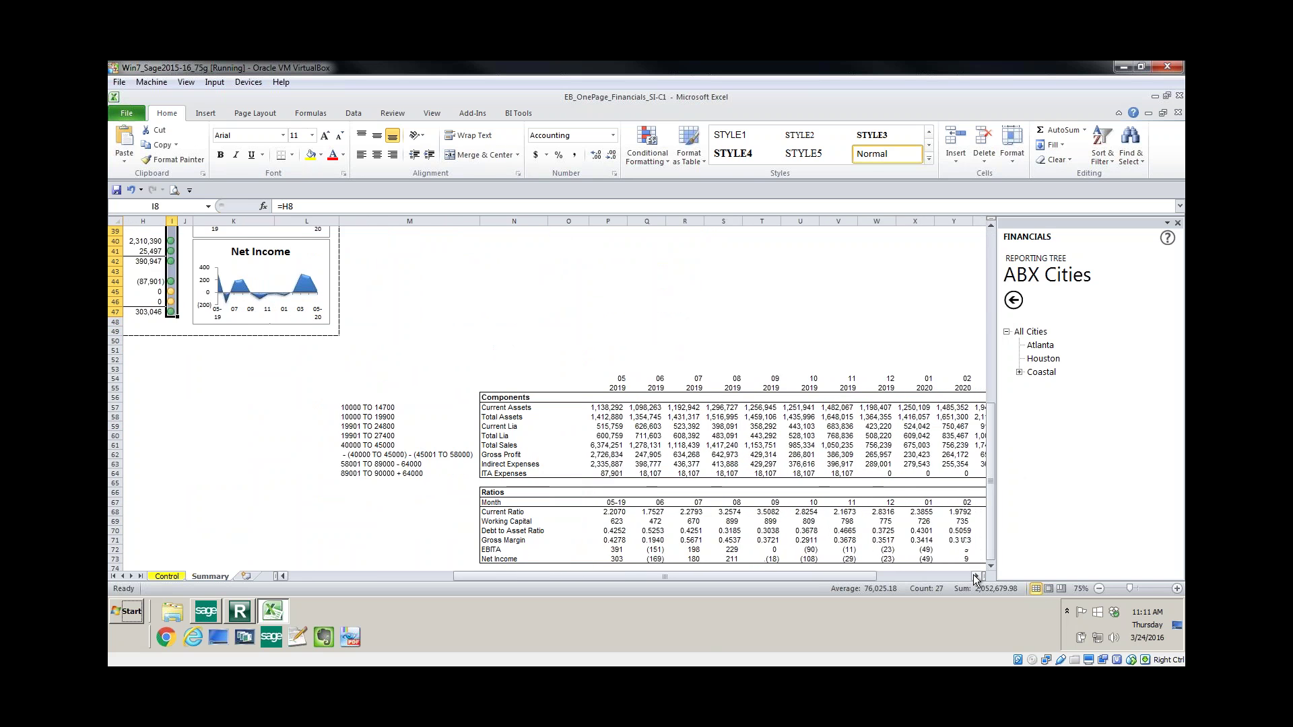
pyautogui.click(972, 575)
pyautogui.click(972, 575)
pyautogui.click(972, 575)
pyautogui.click(972, 575)
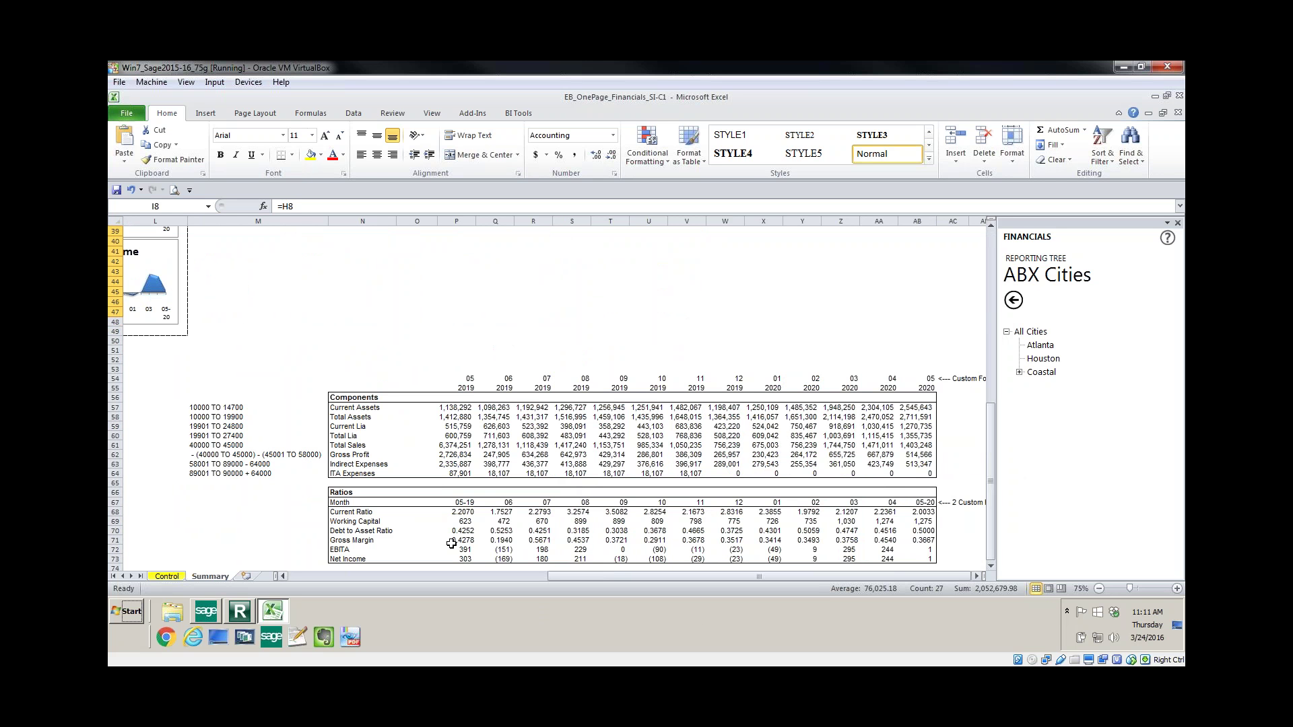
pyautogui.click(460, 513)
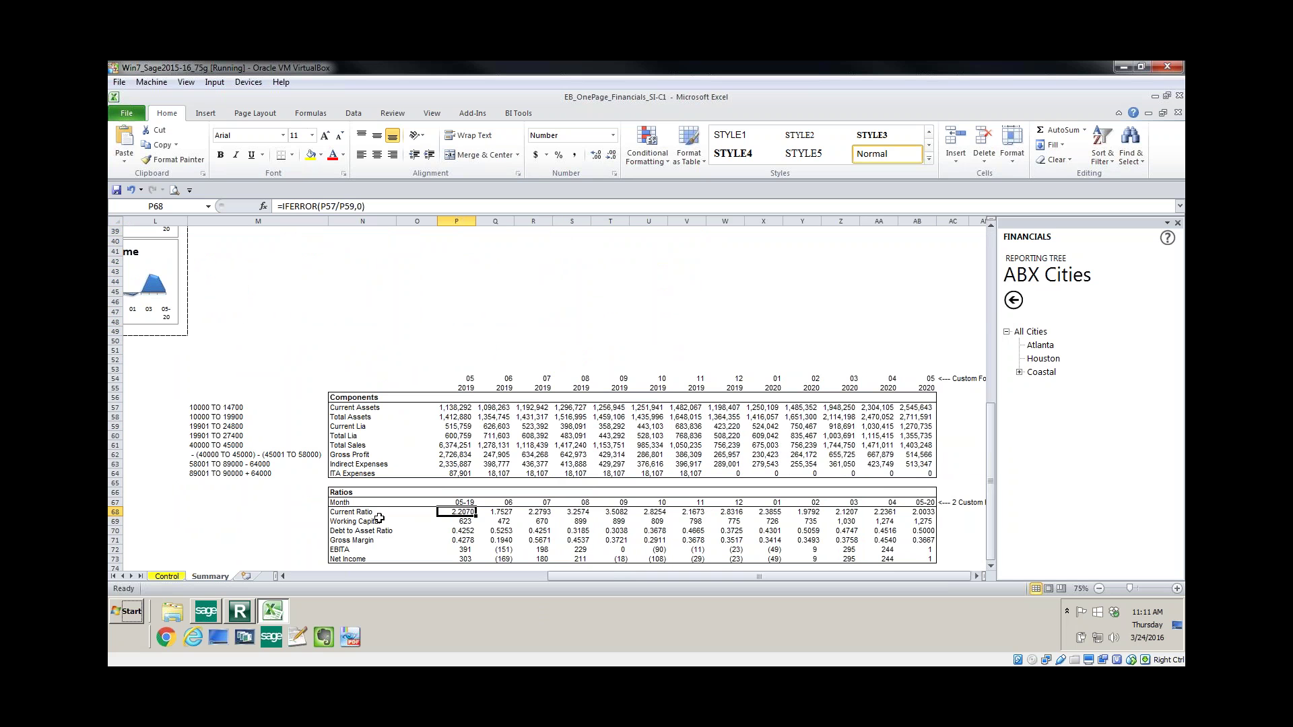
pyautogui.click(445, 409)
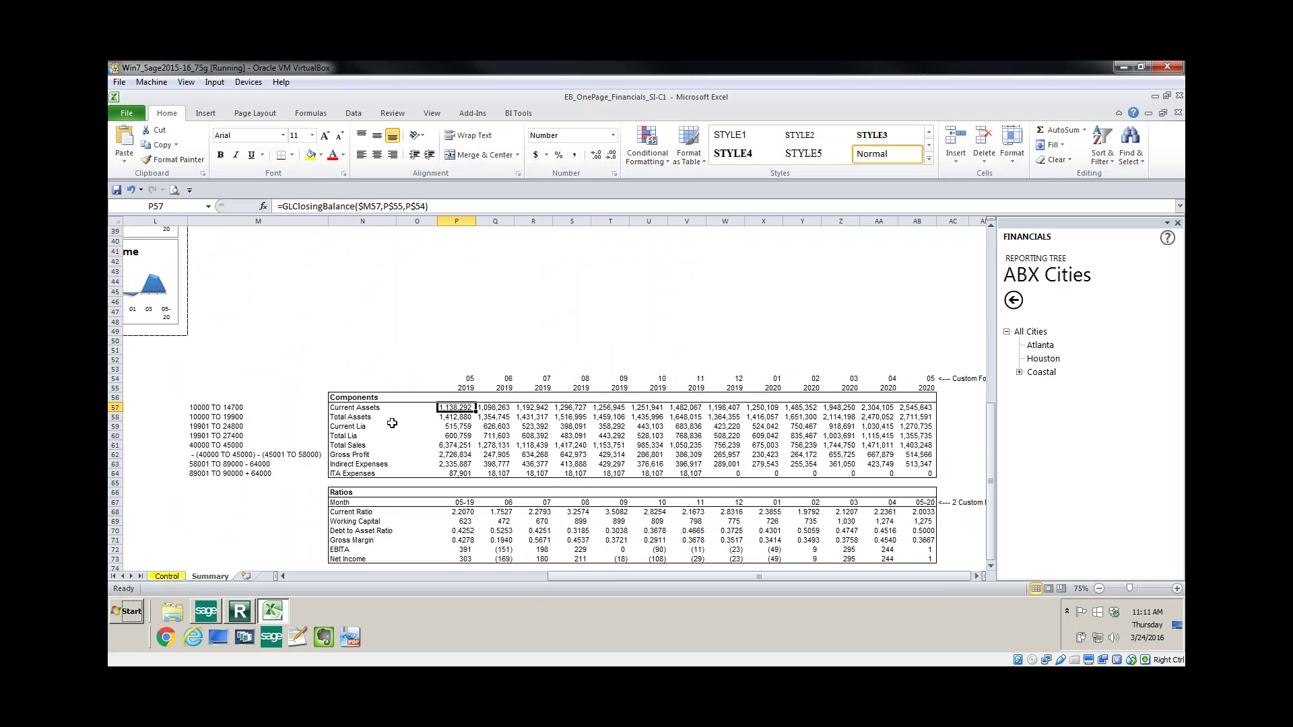
pyautogui.click(361, 513)
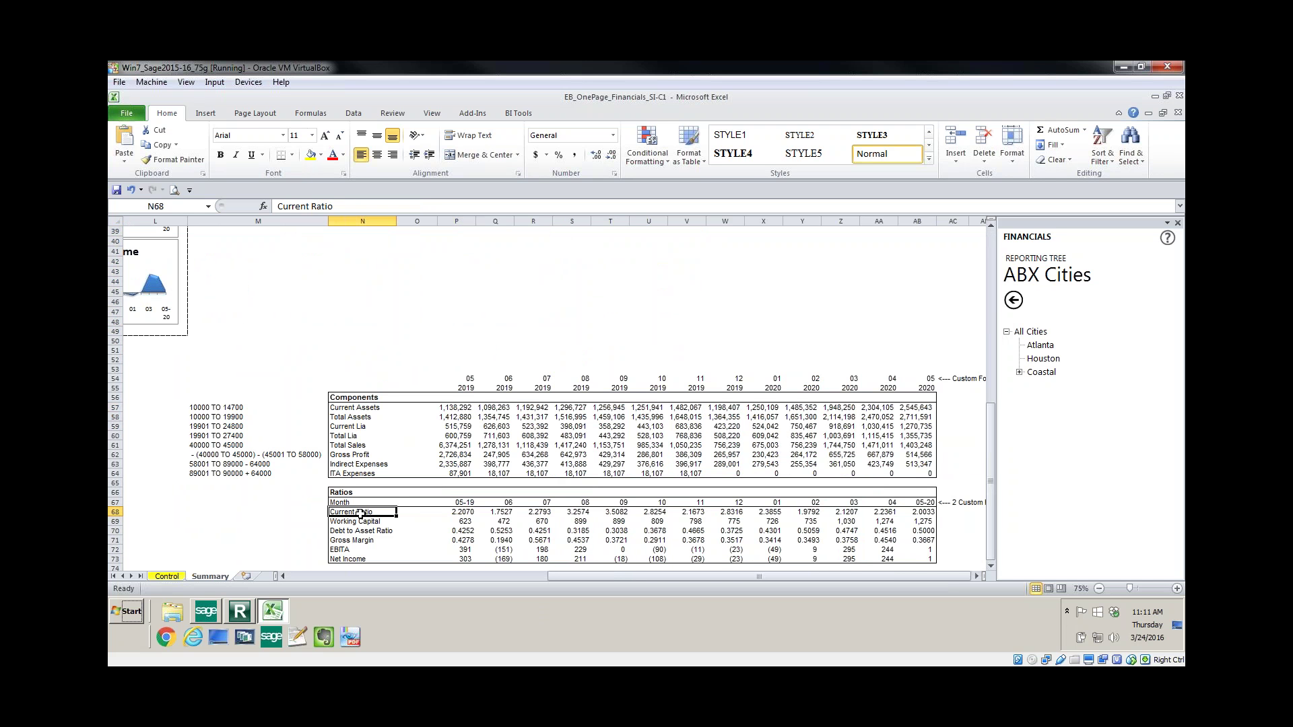
pyautogui.click(362, 522)
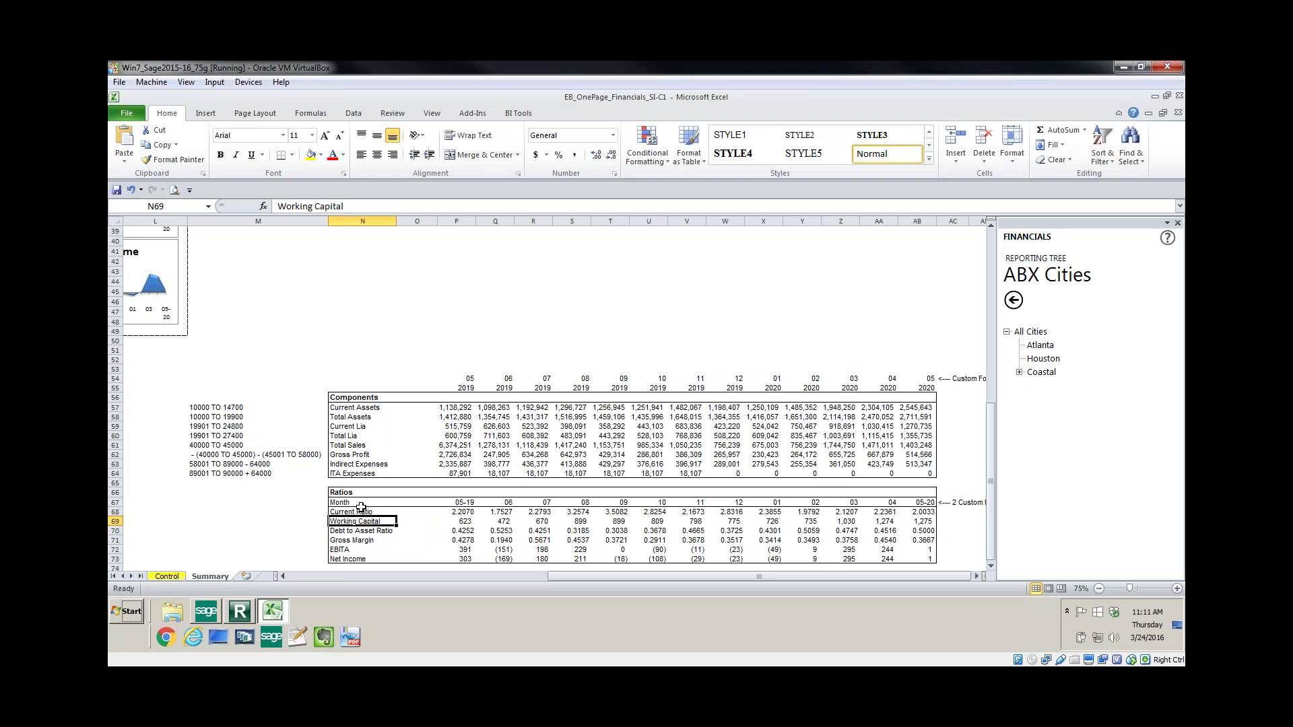
pyautogui.click(443, 416)
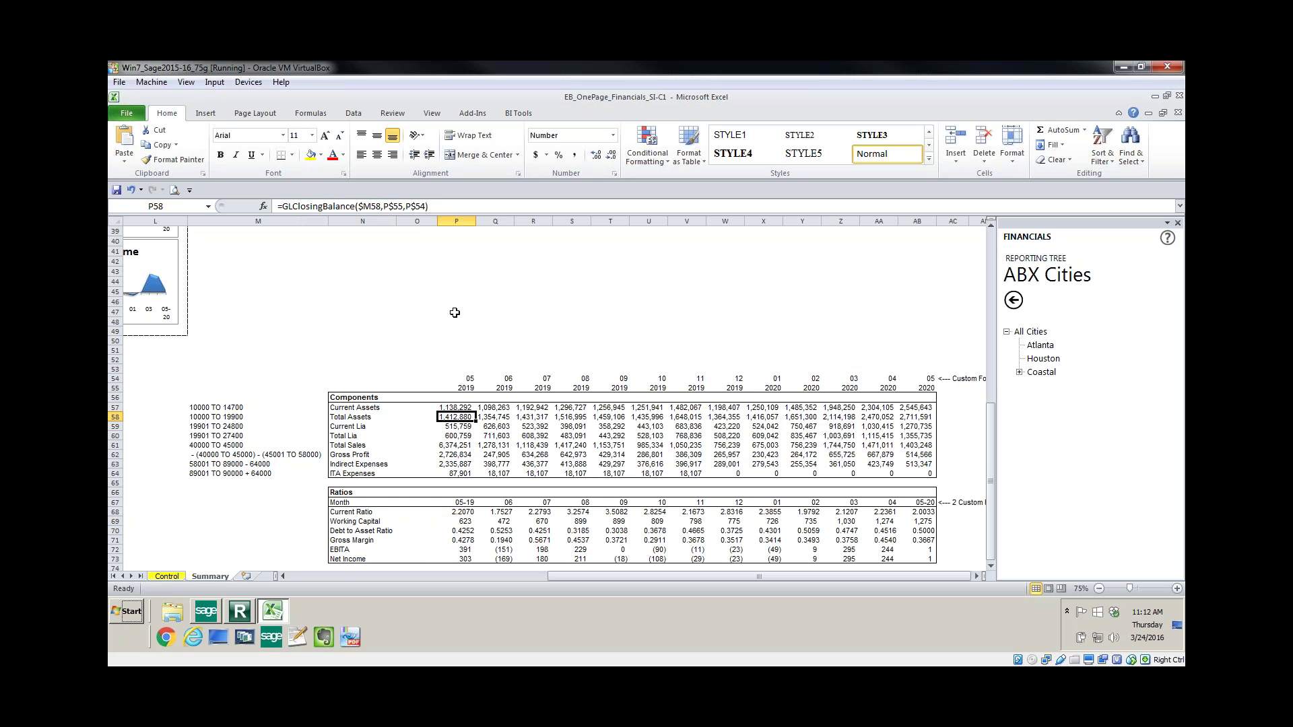
# Examine the DATE formulas in the first and last Month cells of the Ratios table, P67 and AB67
pyautogui.click(456, 502)
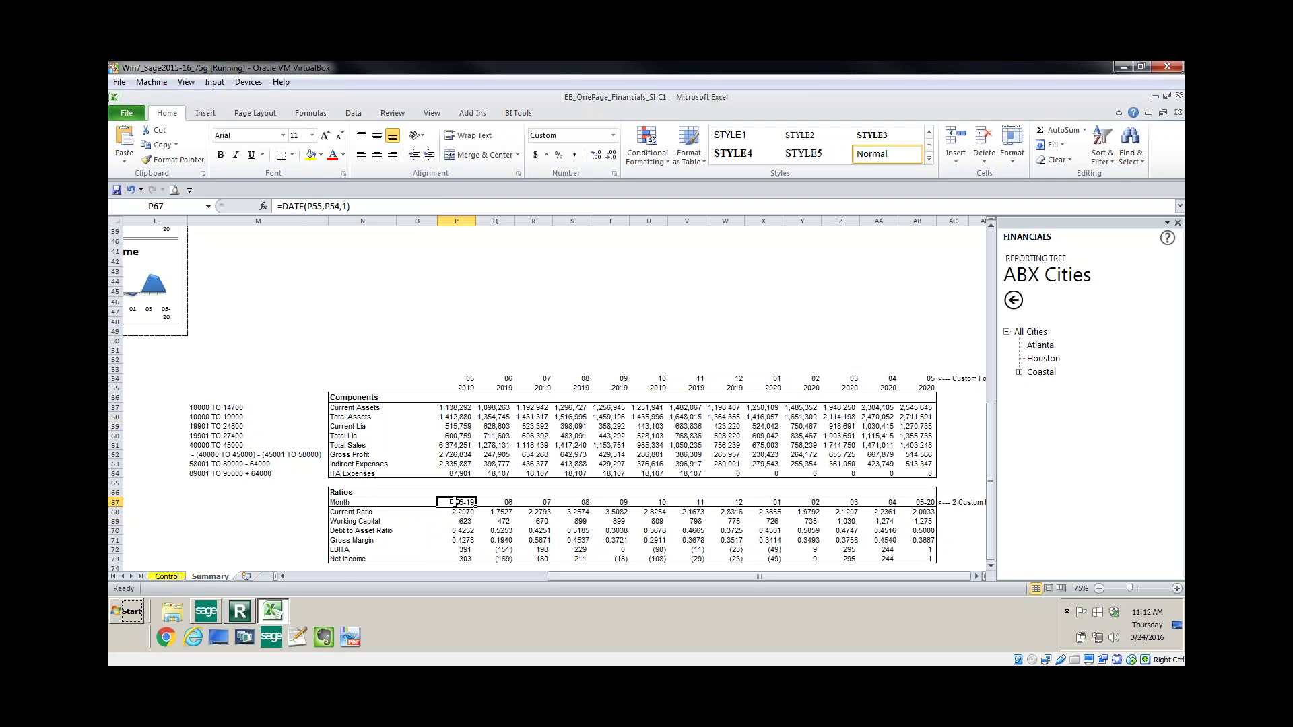
pyautogui.click(930, 504)
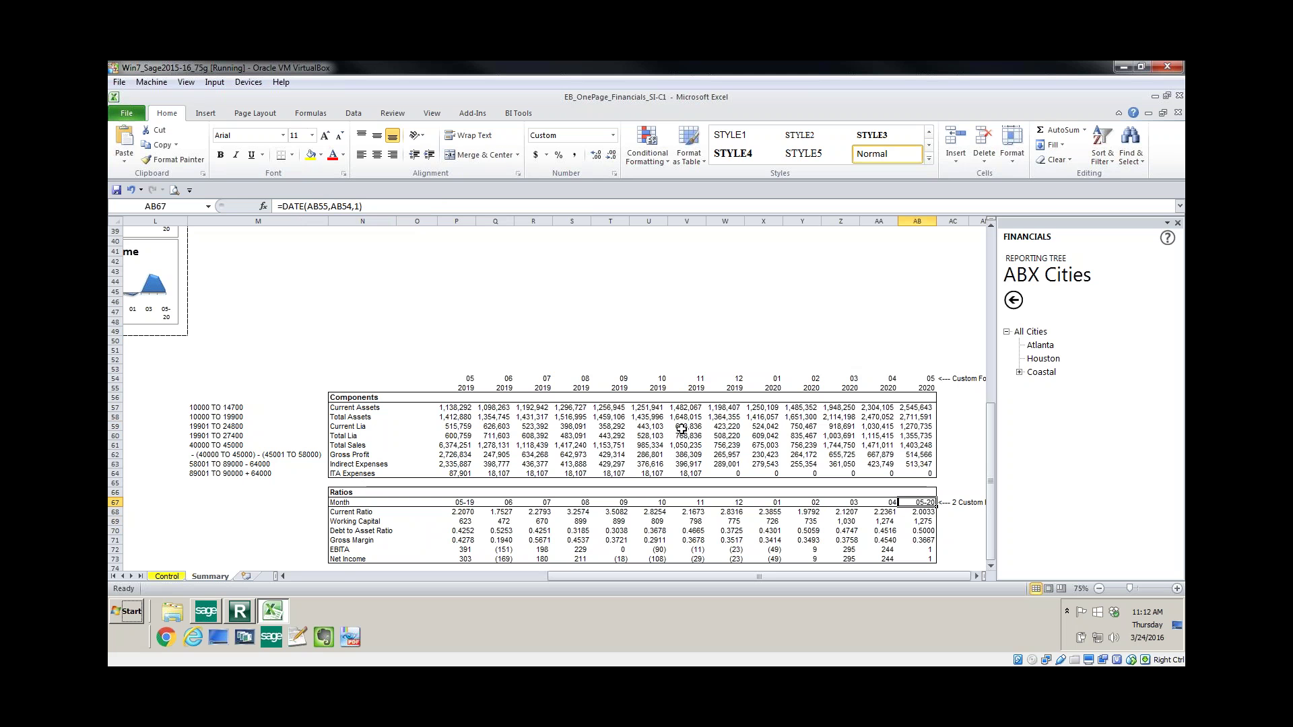
pyautogui.click(321, 206)
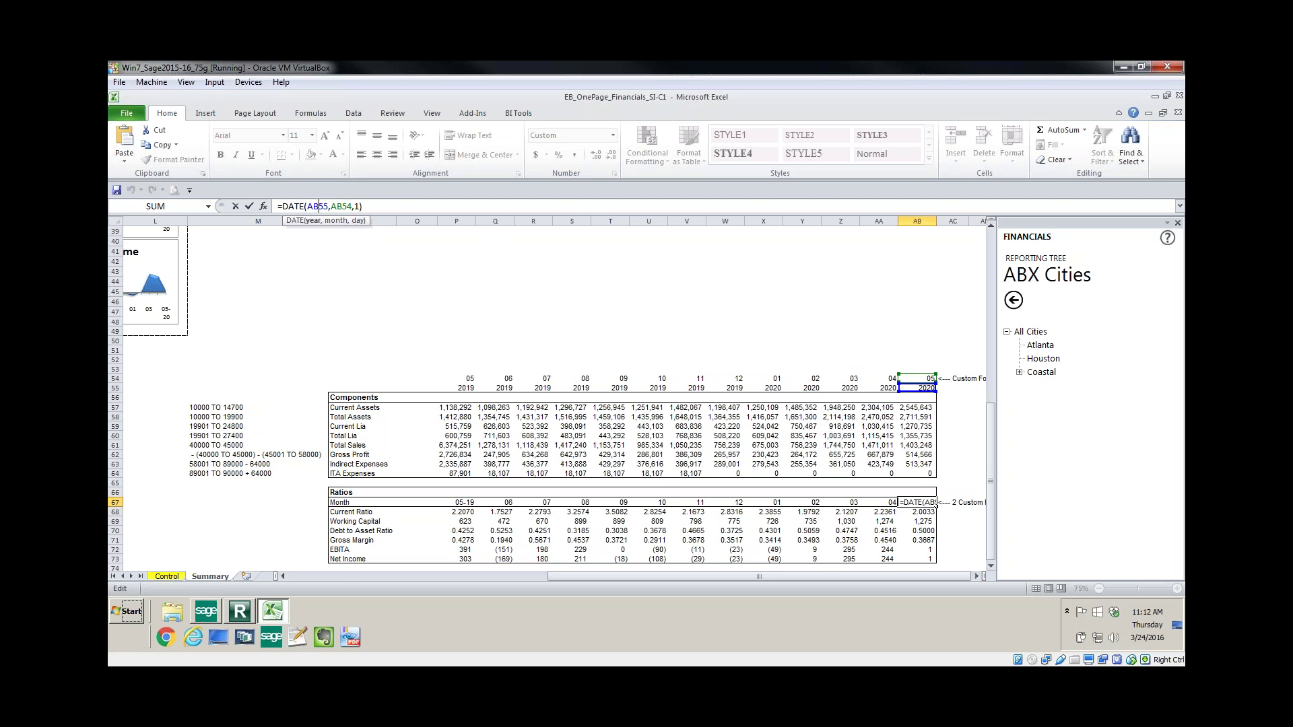
pyautogui.hotkey('ctrl', 'Return')
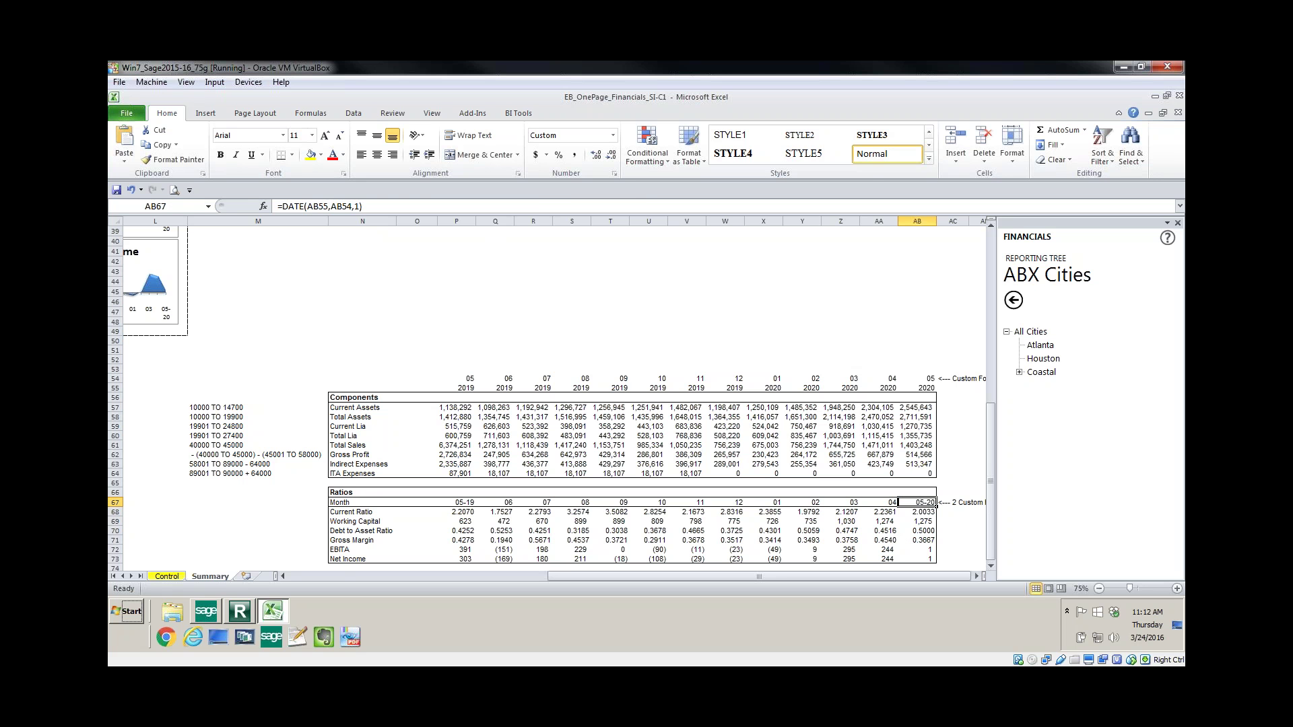
# Try the custom number format mm-yyy on the last Month cell, AB67, and discard the change
pyautogui.hotkey('ctrl', '1')
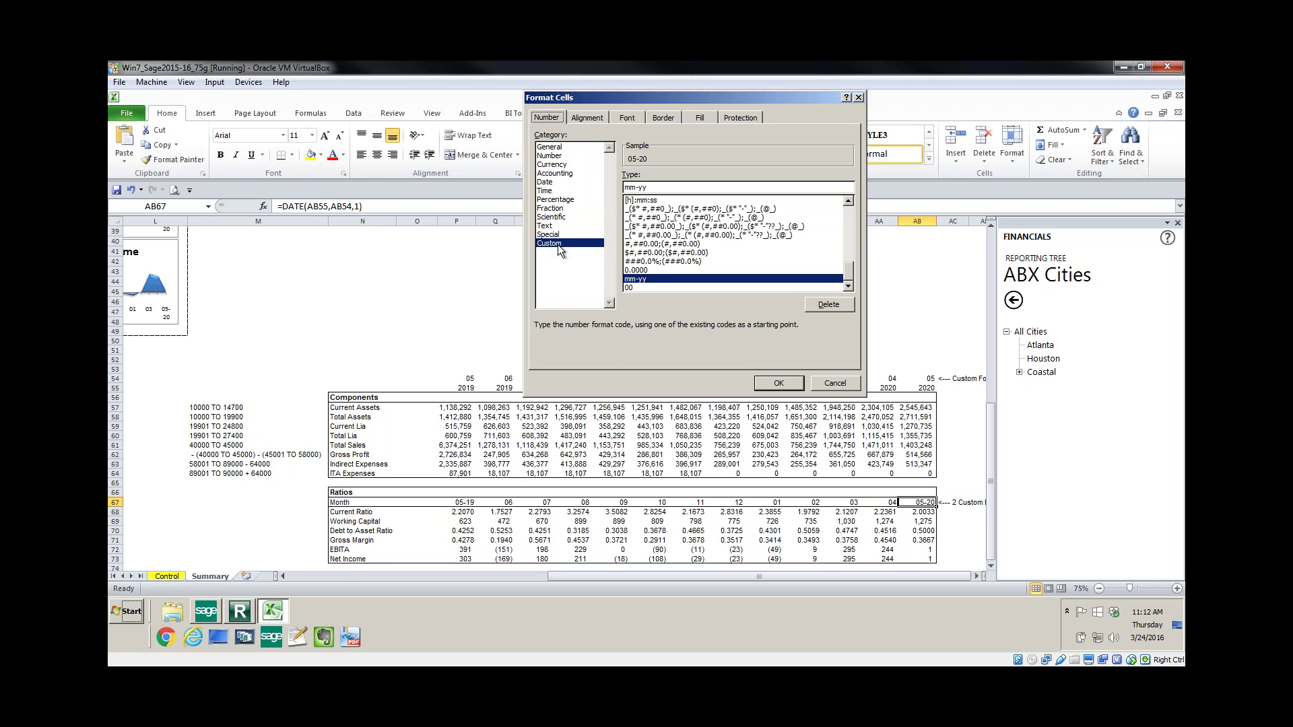
pyautogui.click(653, 188)
pyautogui.write('y')
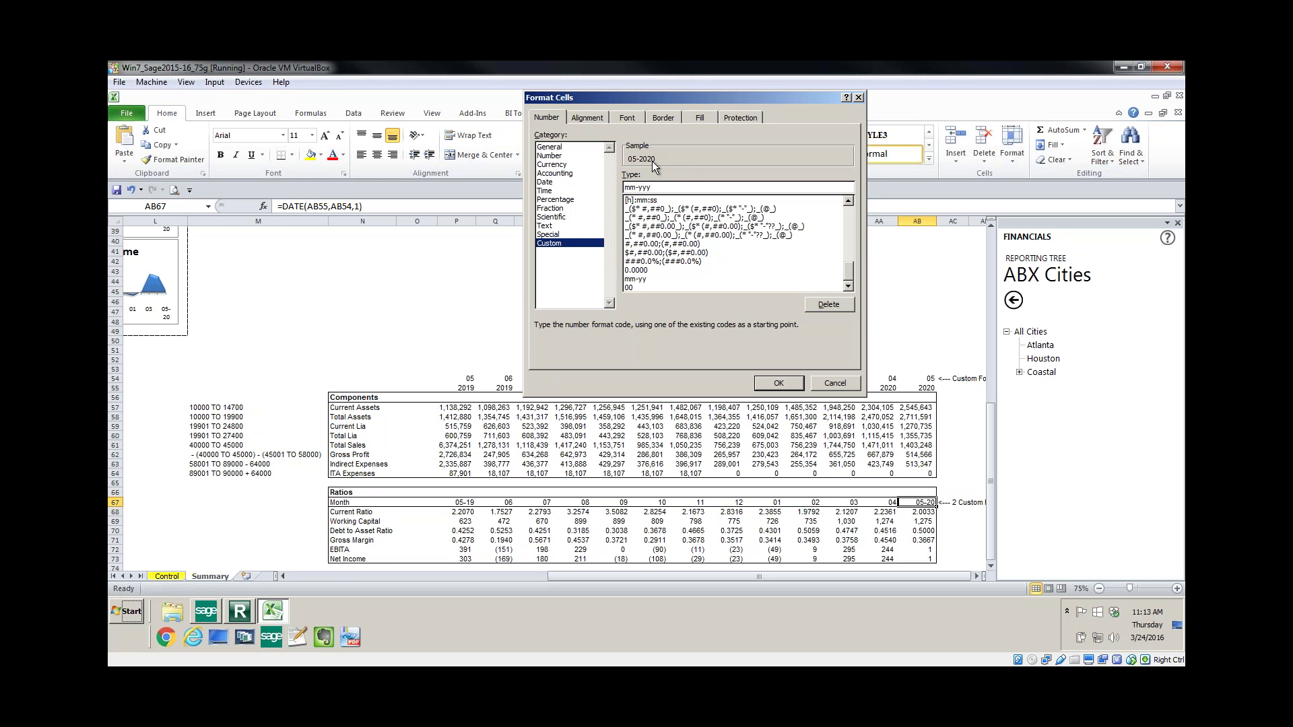
pyautogui.press('BackSpace')
pyautogui.click(822, 384)
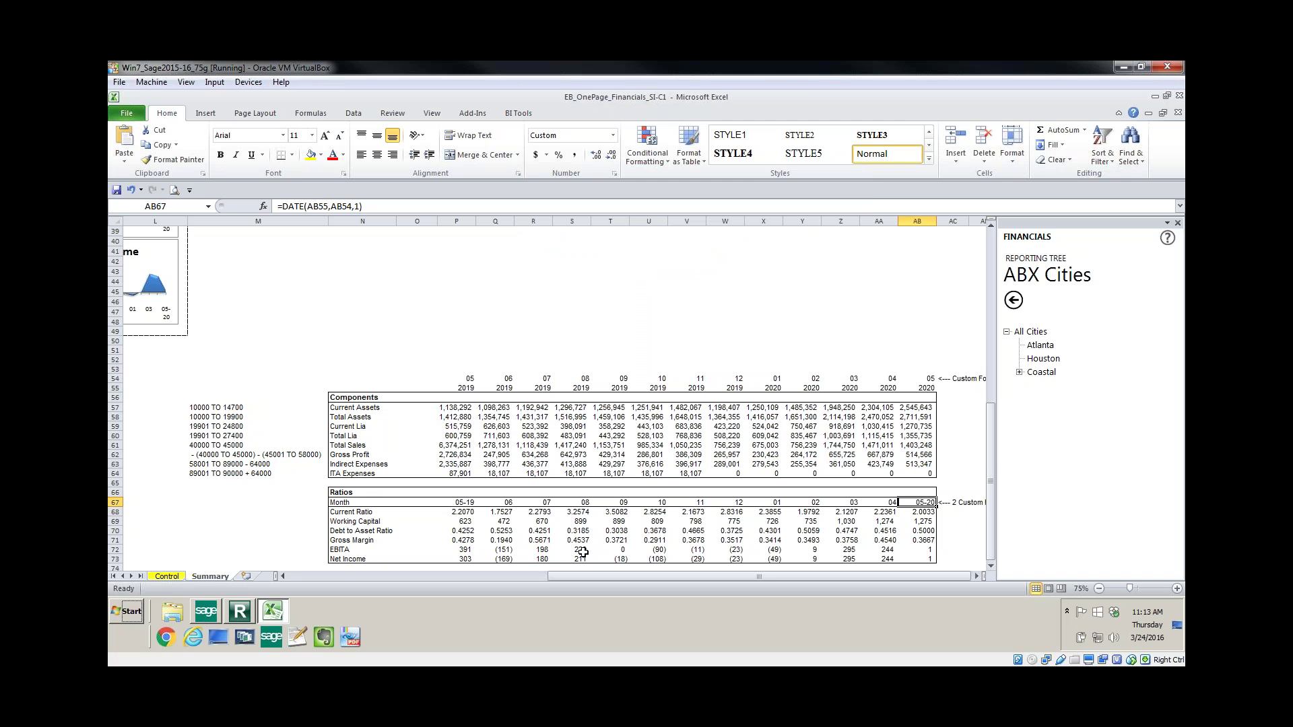
# Compare the first and last Month cells, and examine the arguments of the IFERROR formula for Current Ratio in P68
pyautogui.click(472, 501)
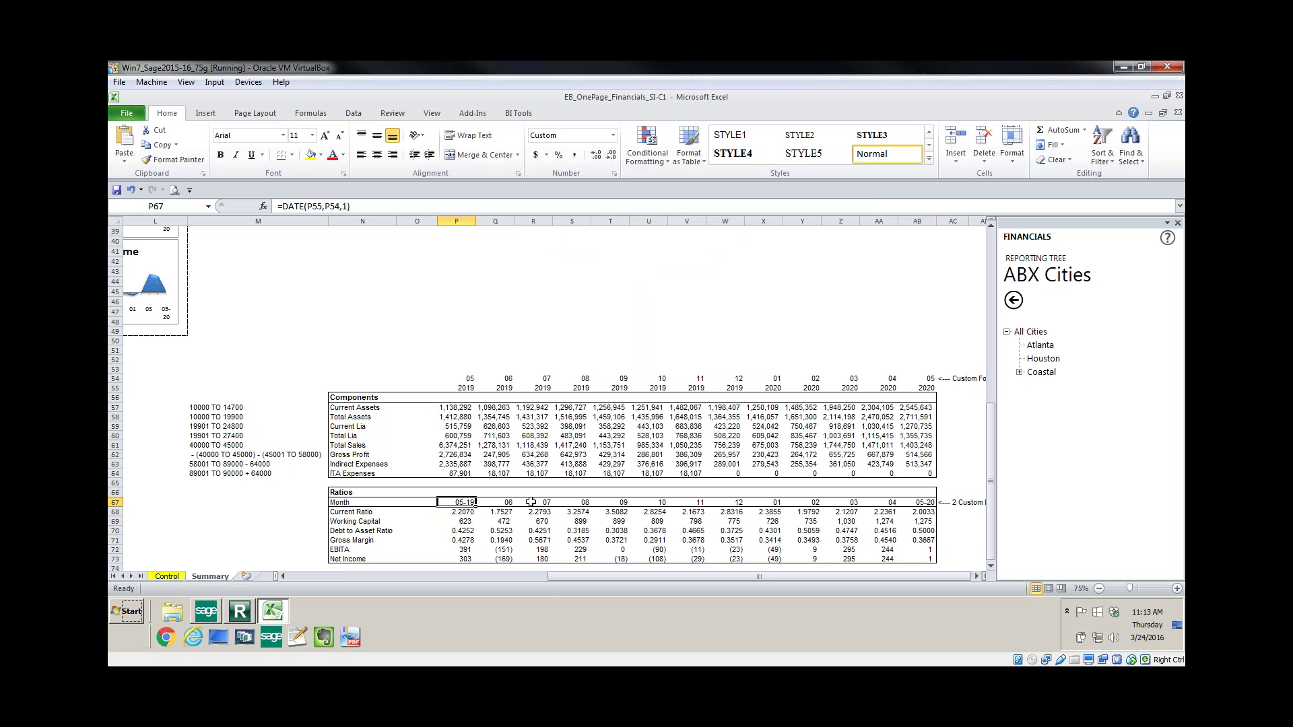
pyautogui.click(916, 503)
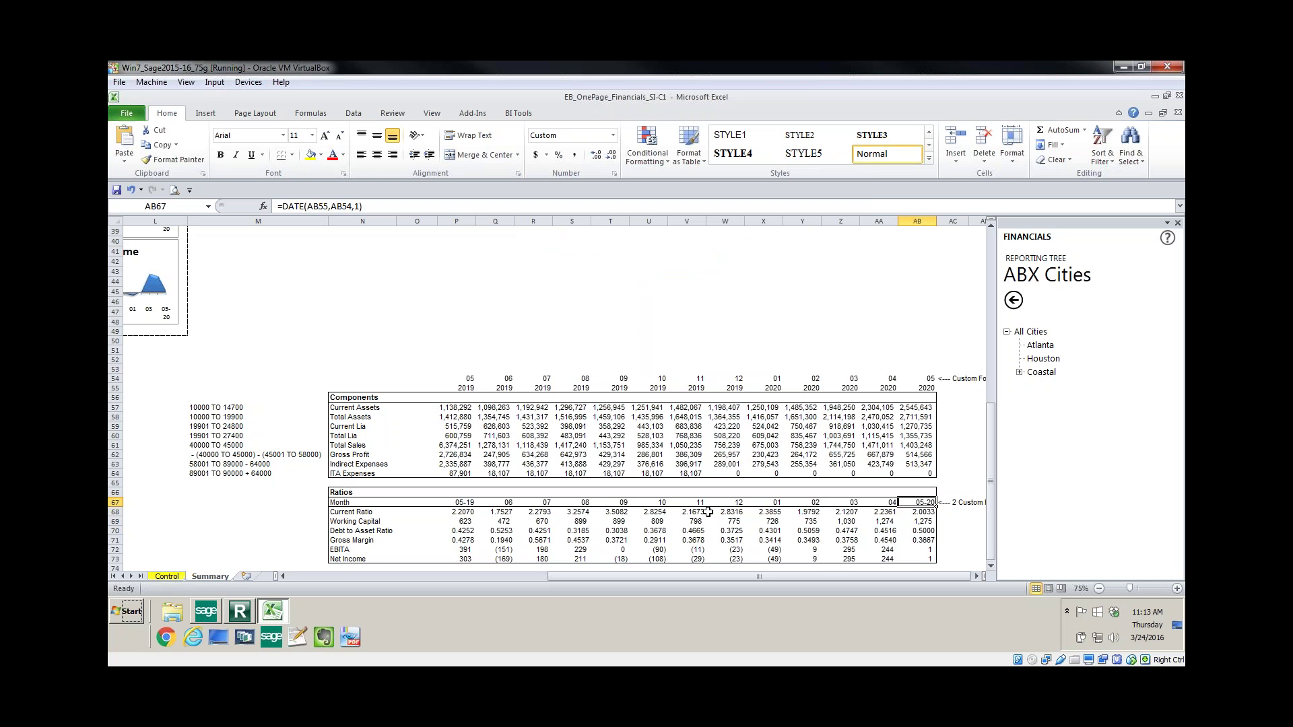
pyautogui.click(462, 513)
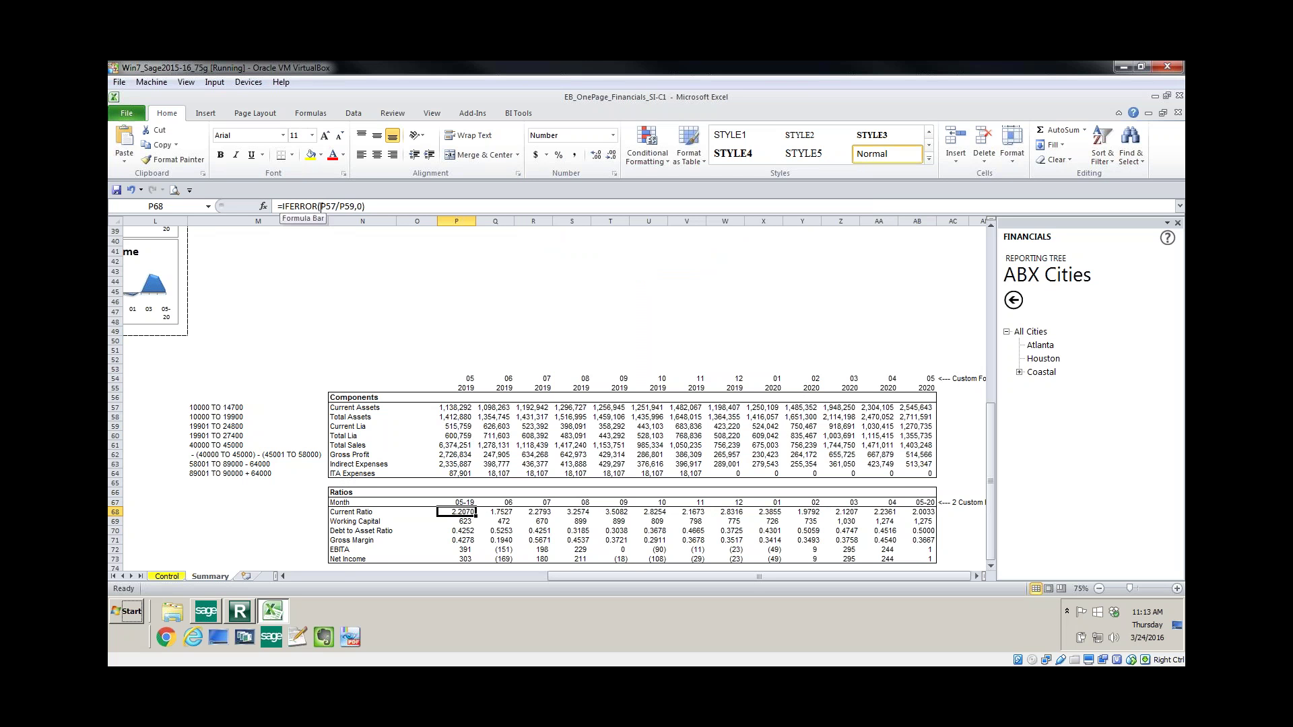
pyautogui.click(371, 206)
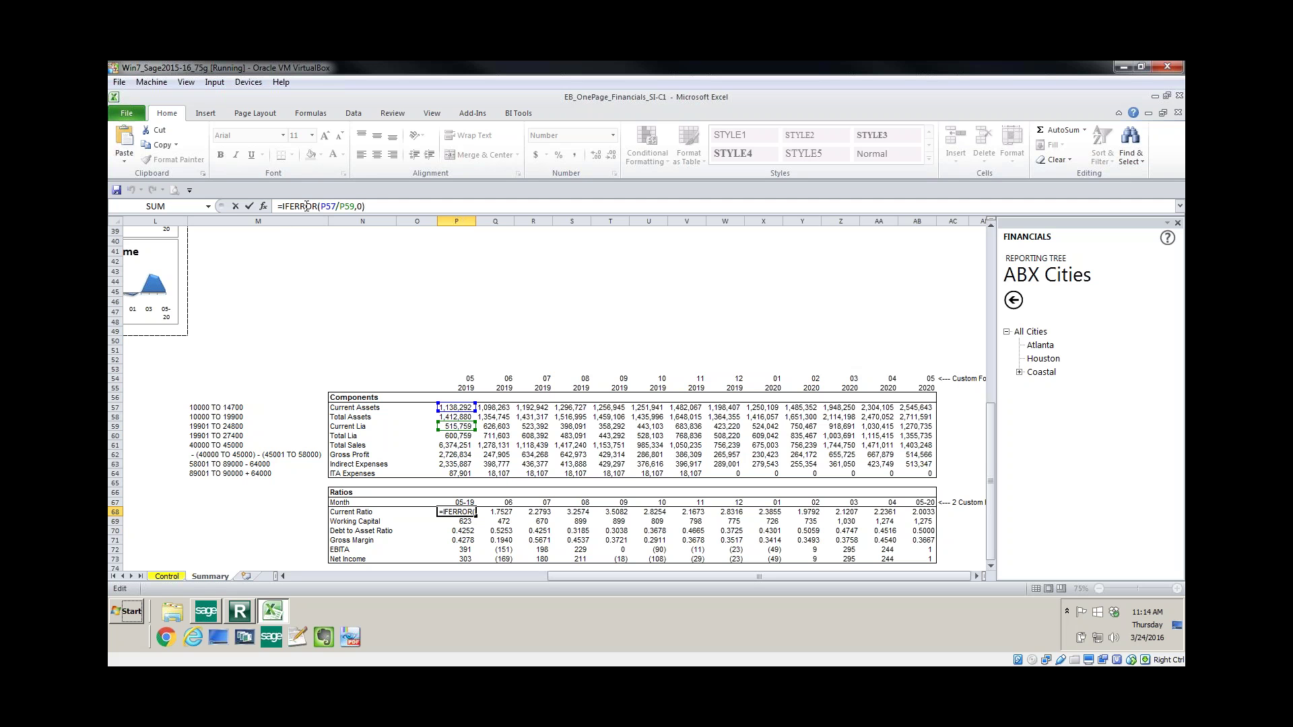
pyautogui.click(307, 206)
pyautogui.click(335, 207)
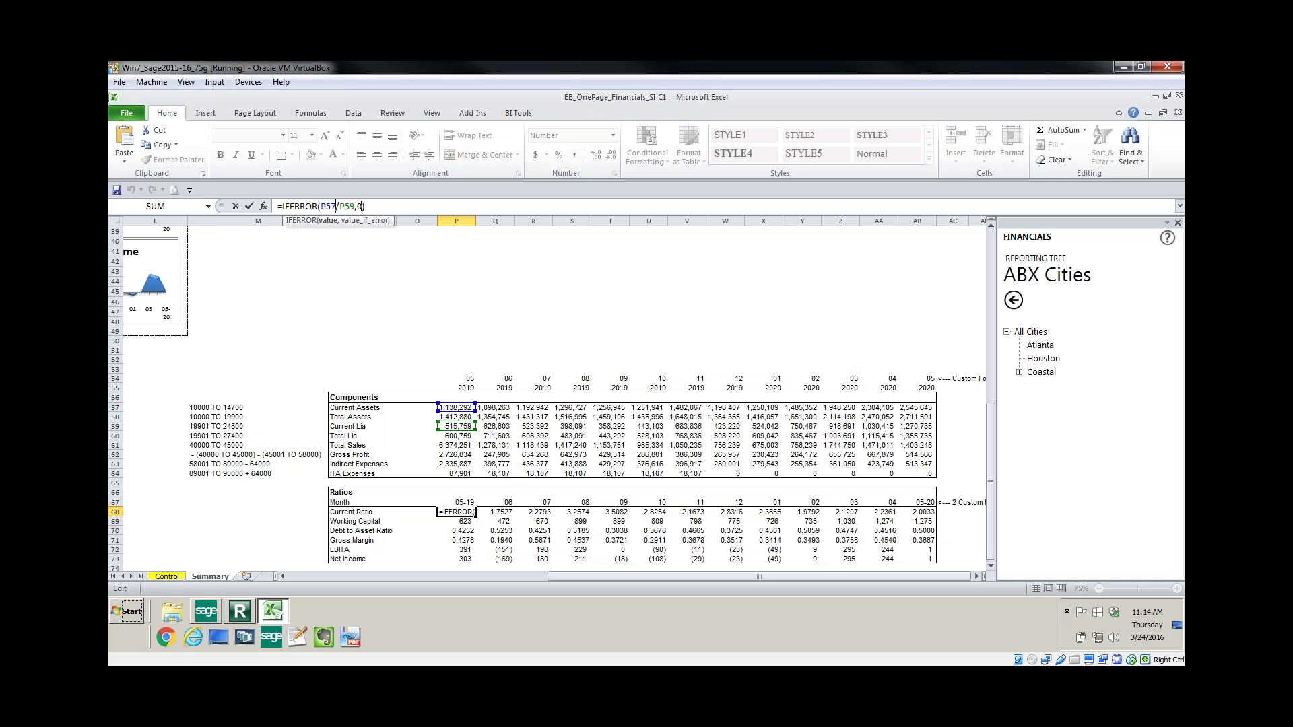
pyautogui.click(360, 206)
pyautogui.hotkey('ctrl', 'Return')
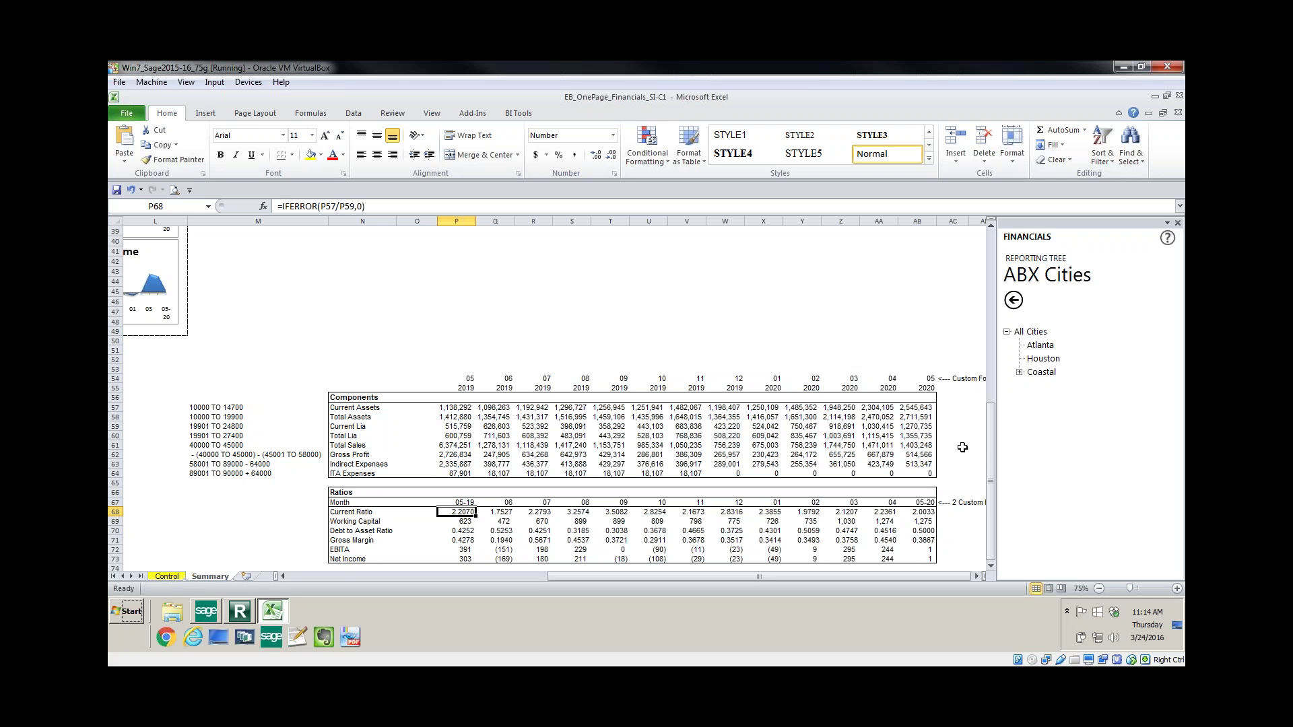
# Return to the Balance Sheet and its charts at the start of the Summary sheet
pyautogui.moveTo(990, 444); pyautogui.dragTo(988, 313)
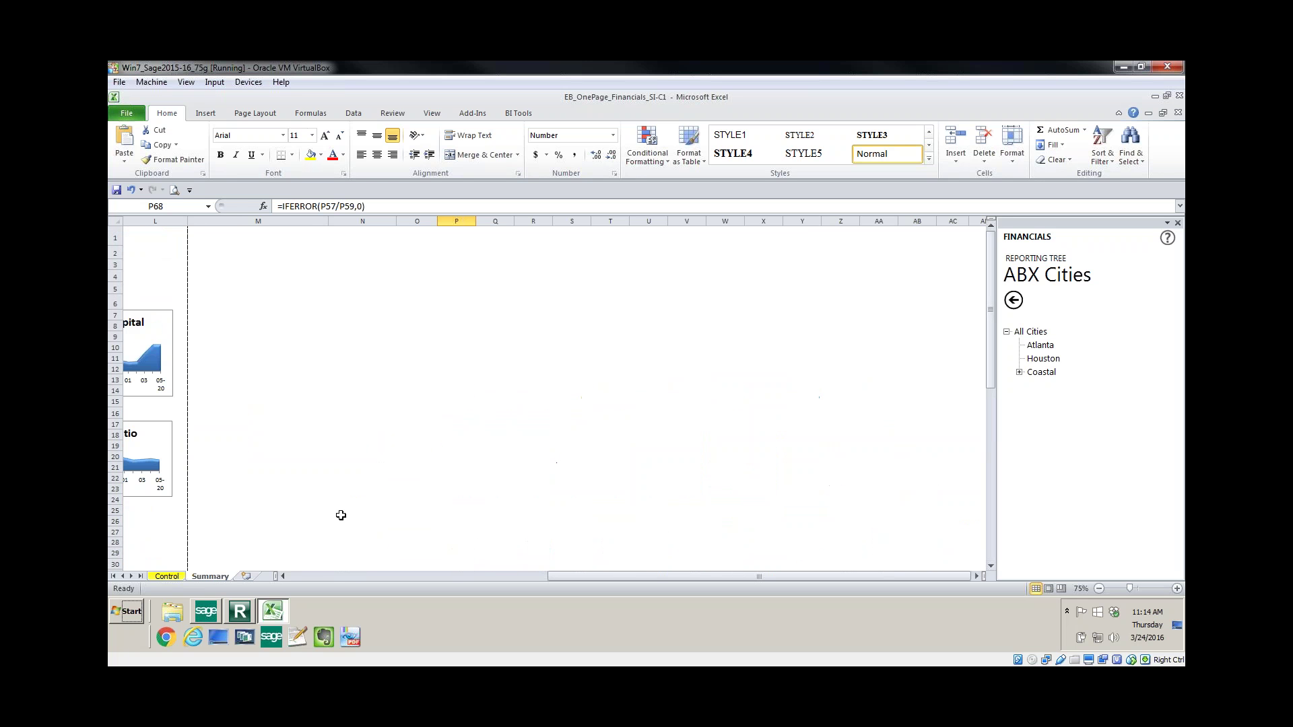
pyautogui.click(329, 578)
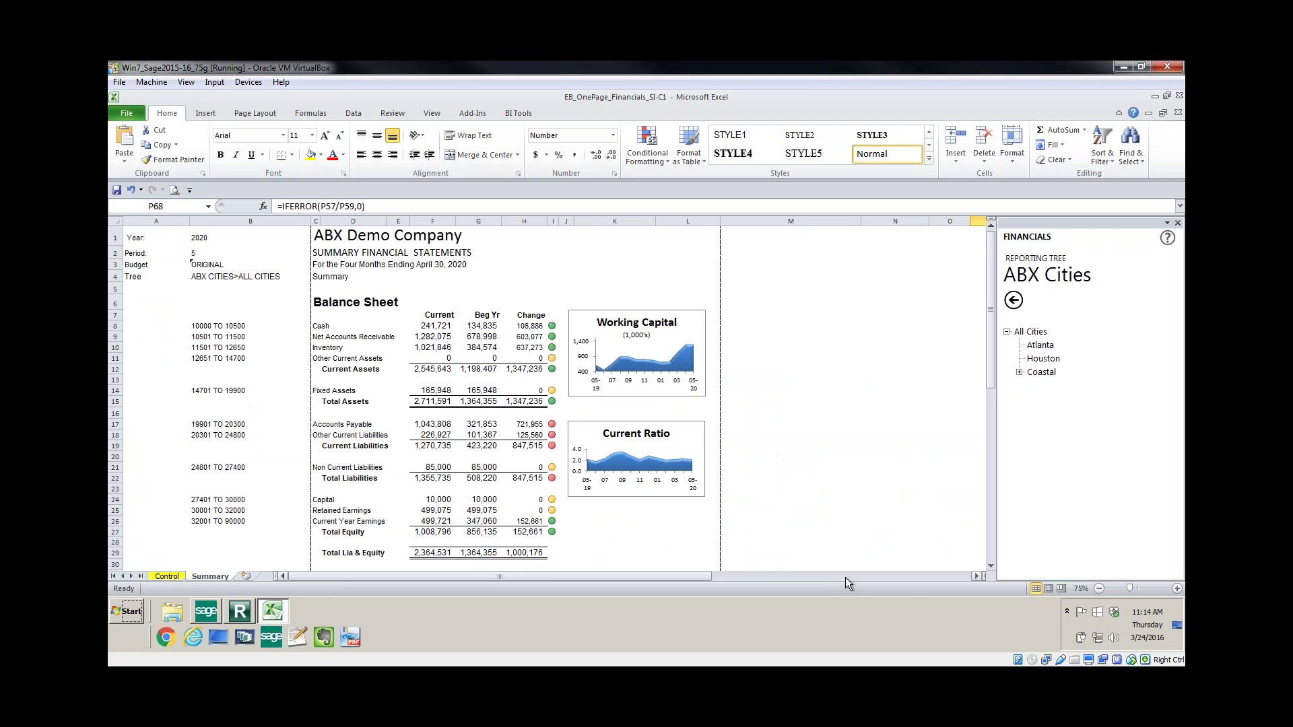
# Try inserting a 2-D area chart and place it in the blank area beside the Balance Sheet charts
pyautogui.click(975, 578)
pyautogui.click(975, 577)
pyautogui.click(975, 578)
pyautogui.click(975, 577)
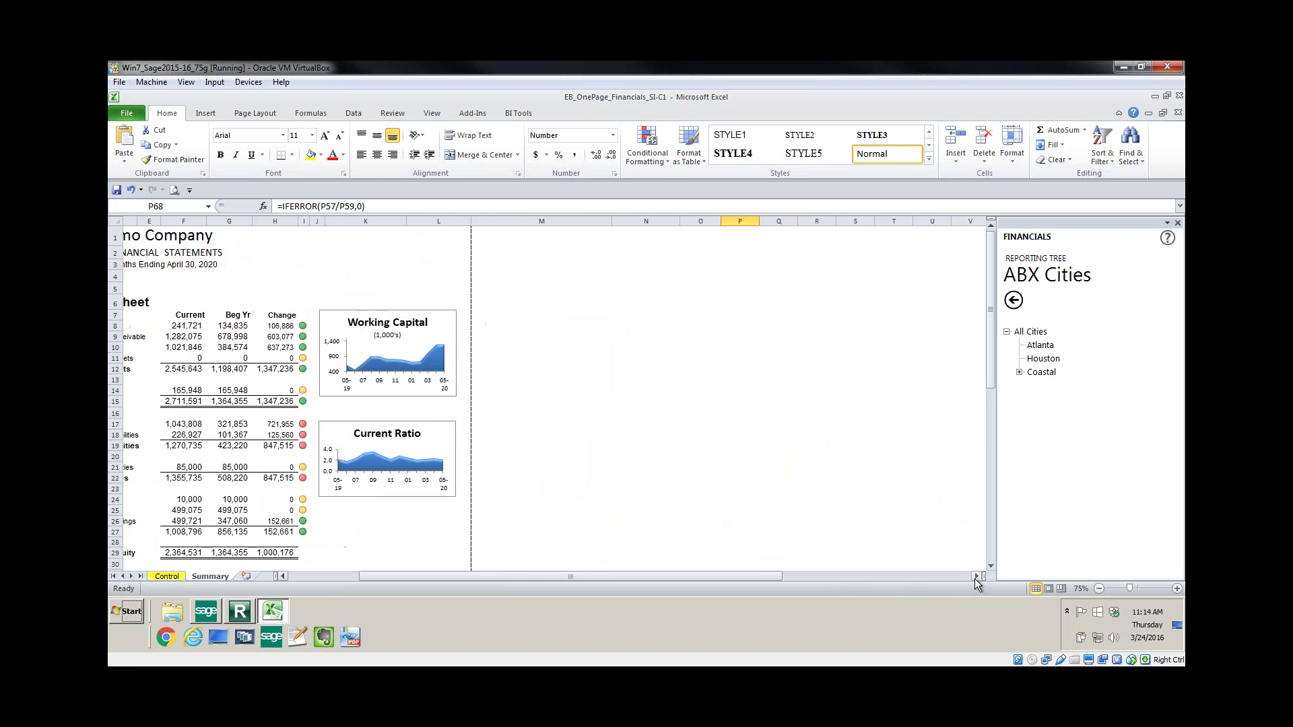
pyautogui.click(975, 578)
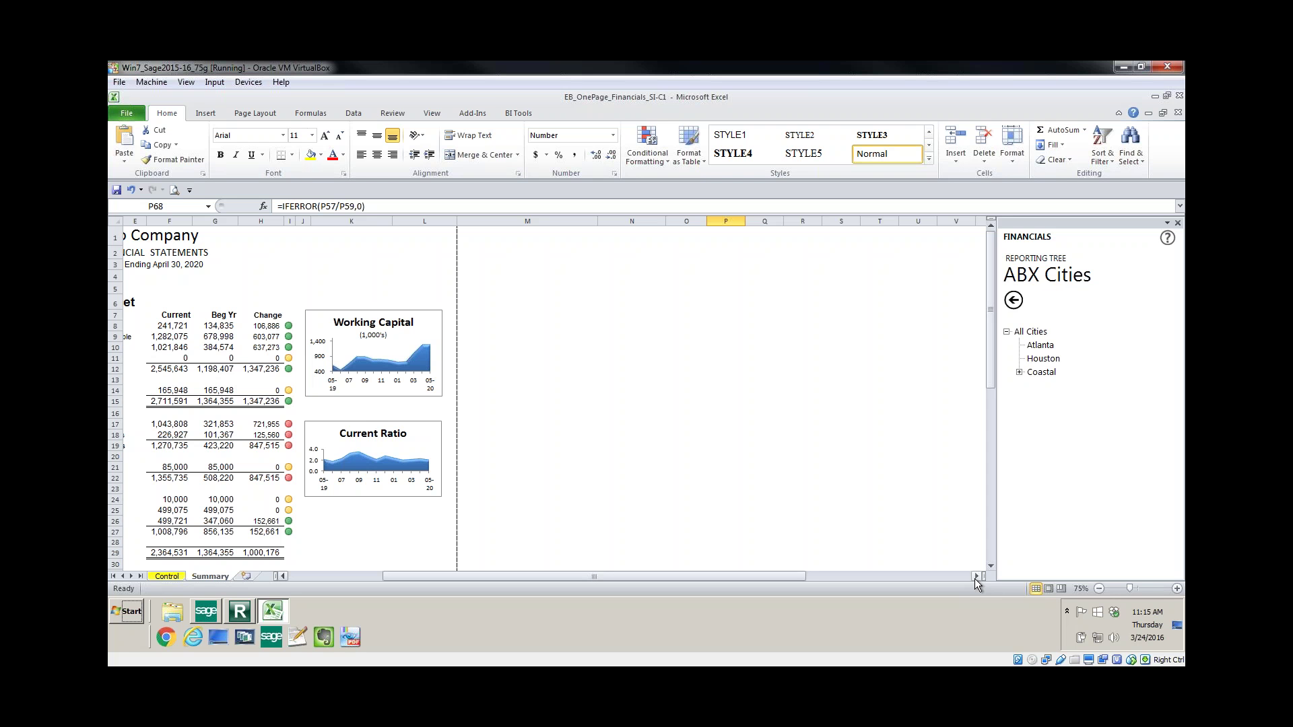
pyautogui.click(201, 114)
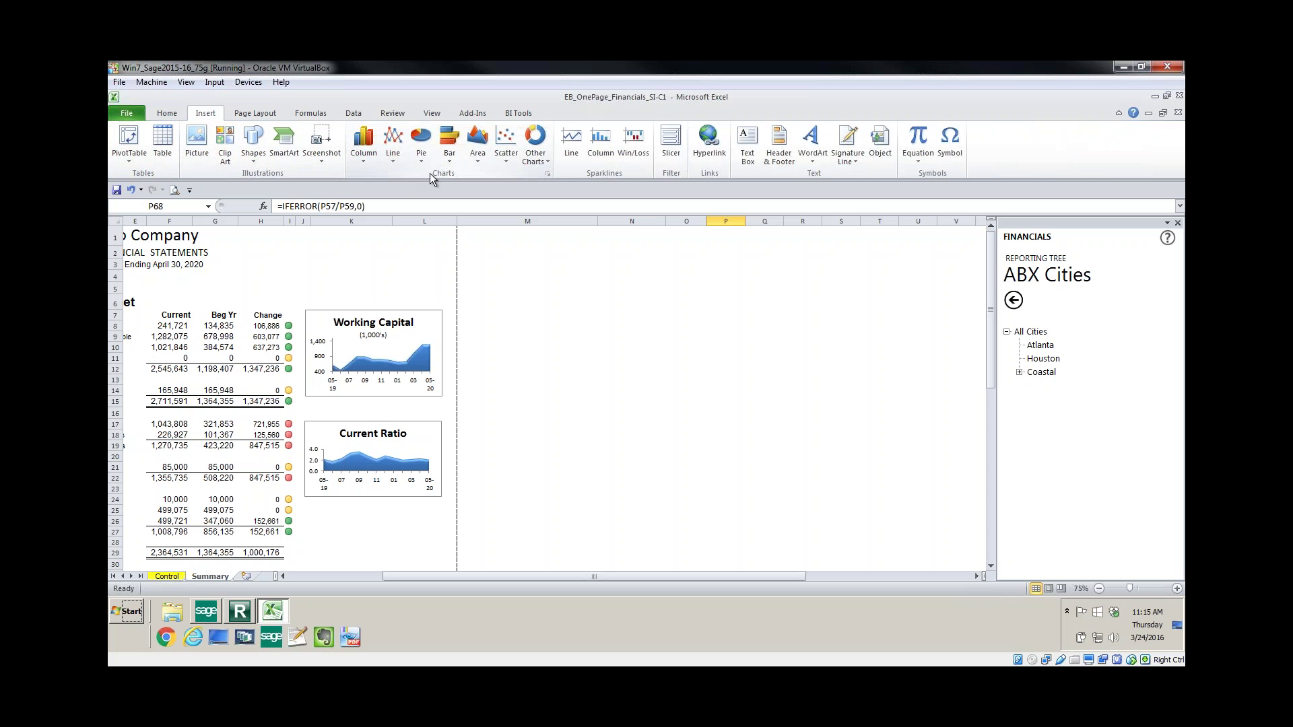
pyautogui.click(474, 160)
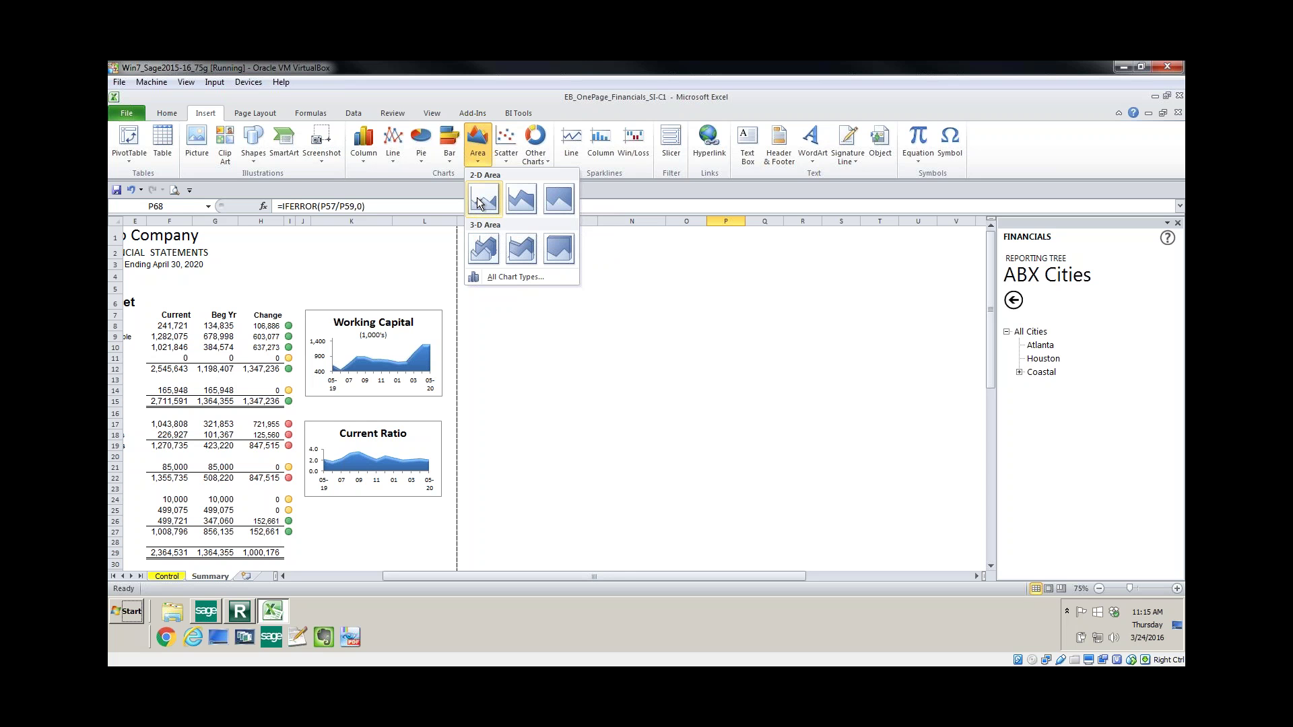
pyautogui.click(479, 201)
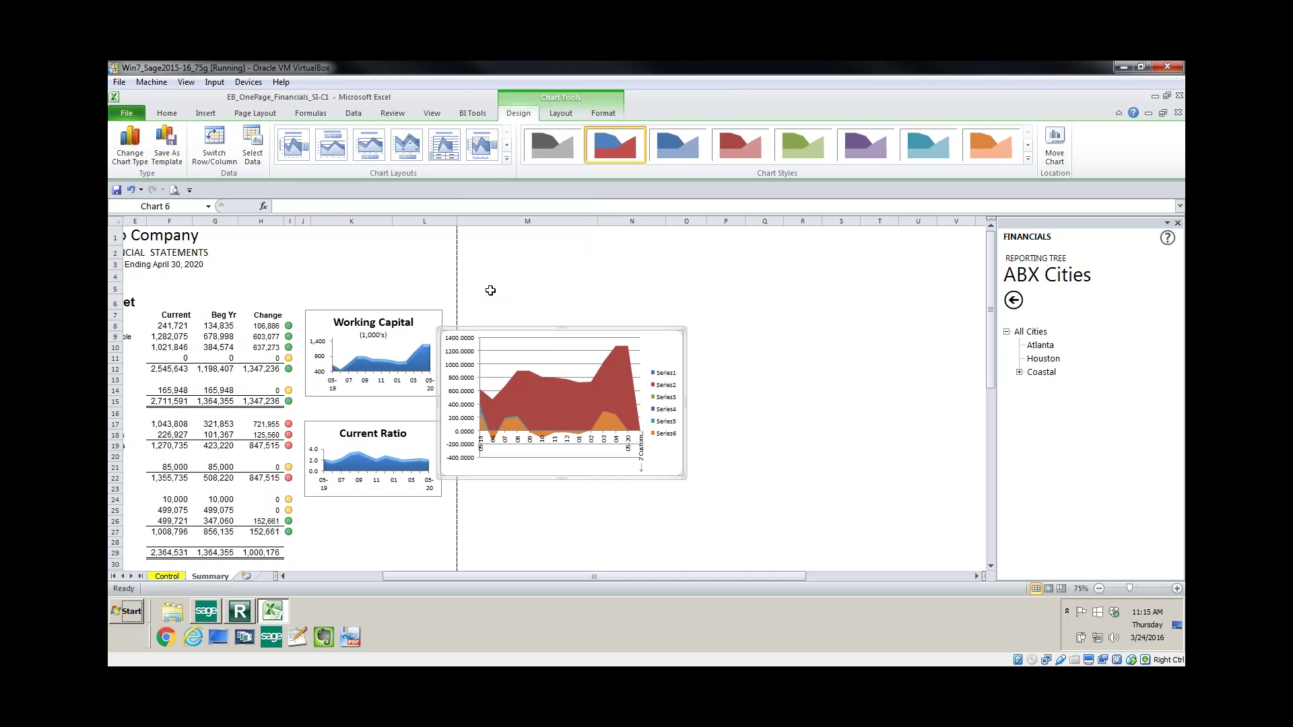
pyautogui.moveTo(497, 334); pyautogui.dragTo(604, 320)
pyautogui.click(893, 469)
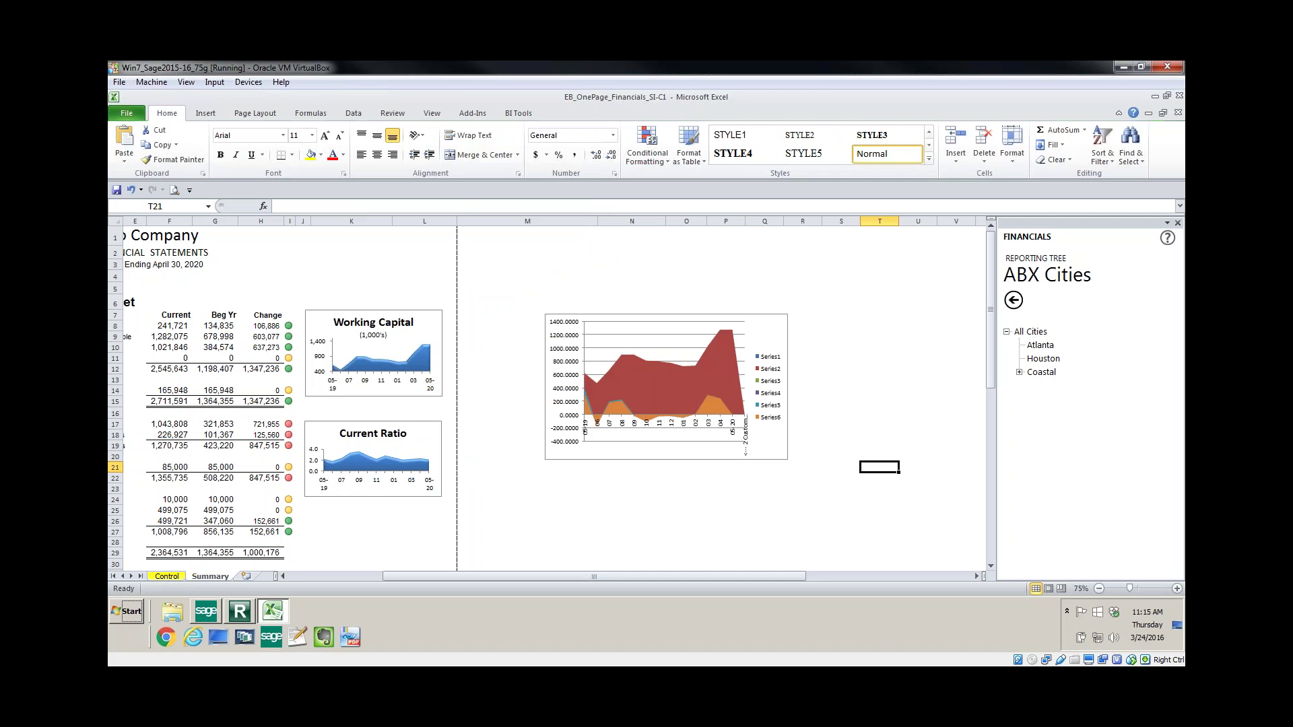
# Select empty cell T50, away from the data tables, and delete the trial area chart
pyautogui.scroll(-10, 968, 496)
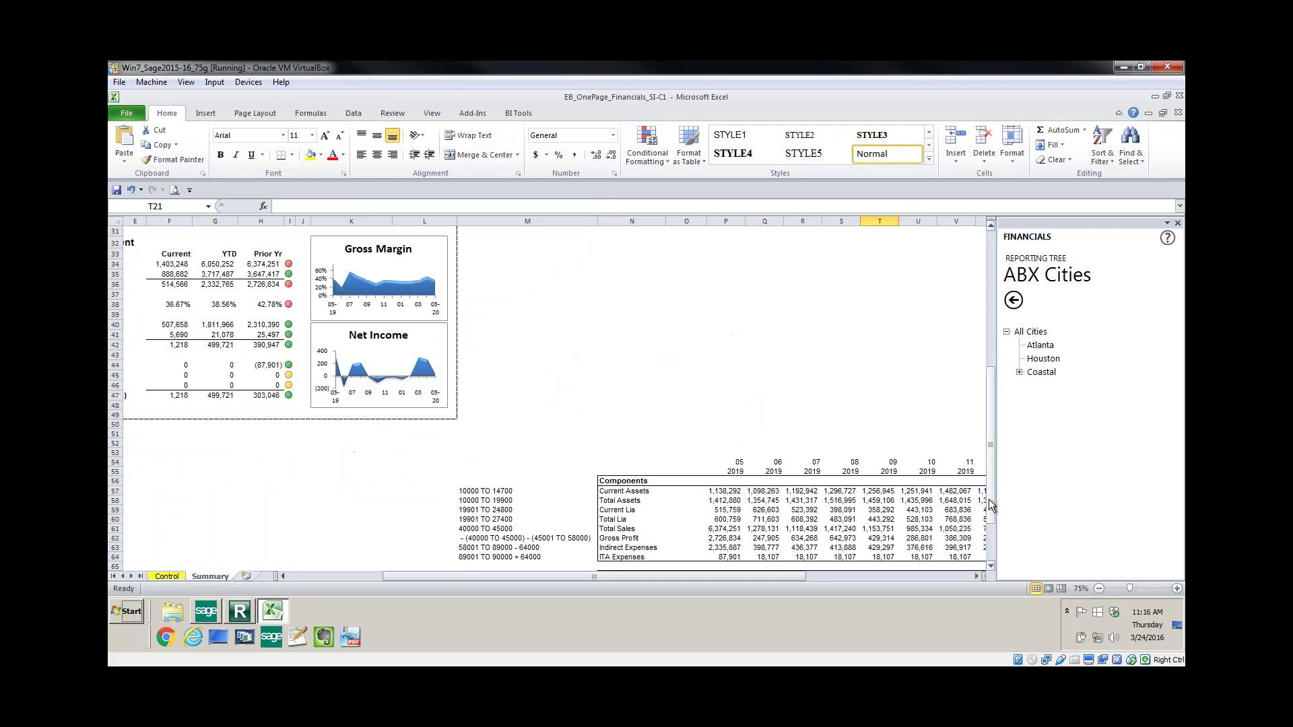
pyautogui.click(873, 426)
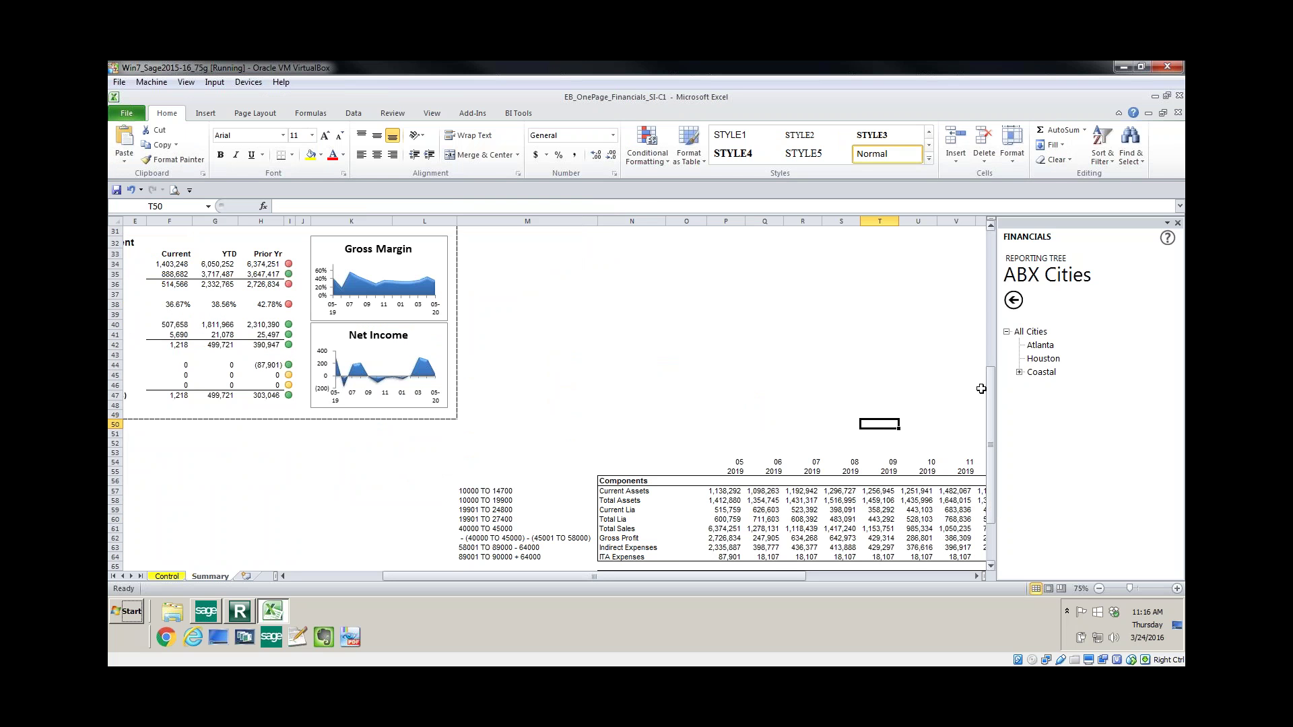
pyautogui.moveTo(993, 373); pyautogui.dragTo(976, 239)
pyautogui.click(783, 354)
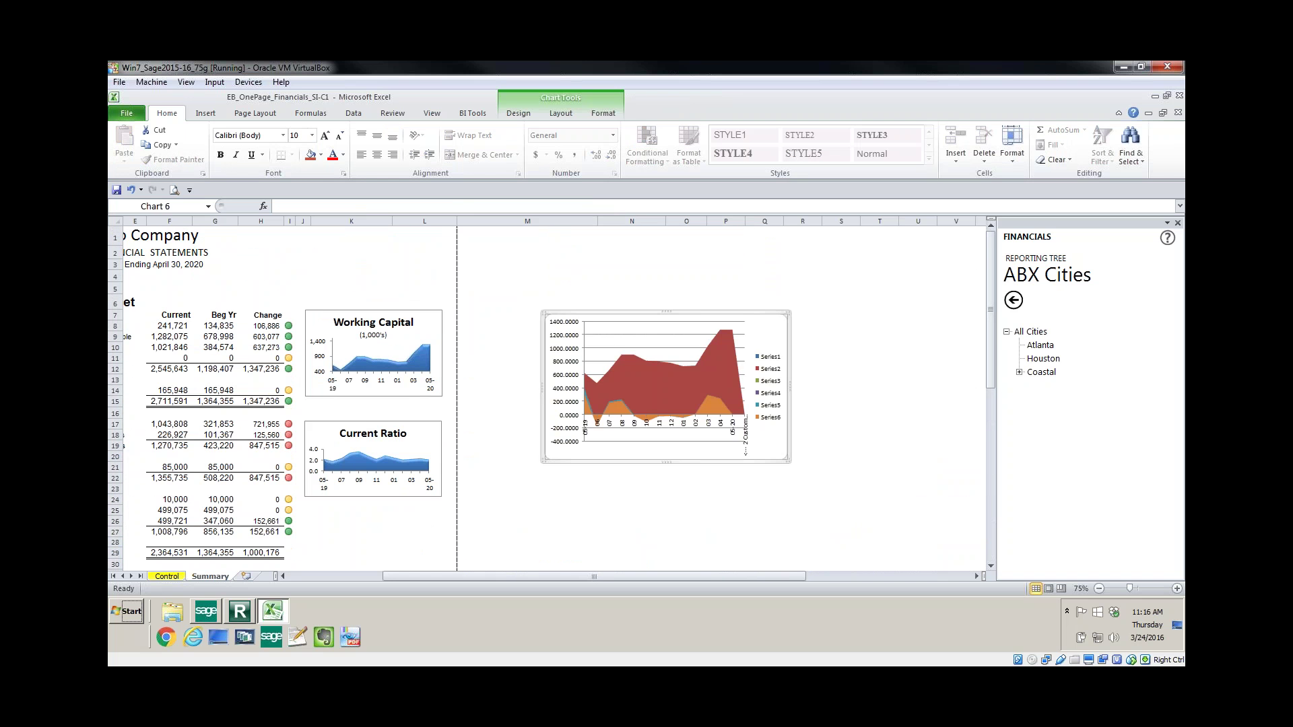
pyautogui.press('Delete')
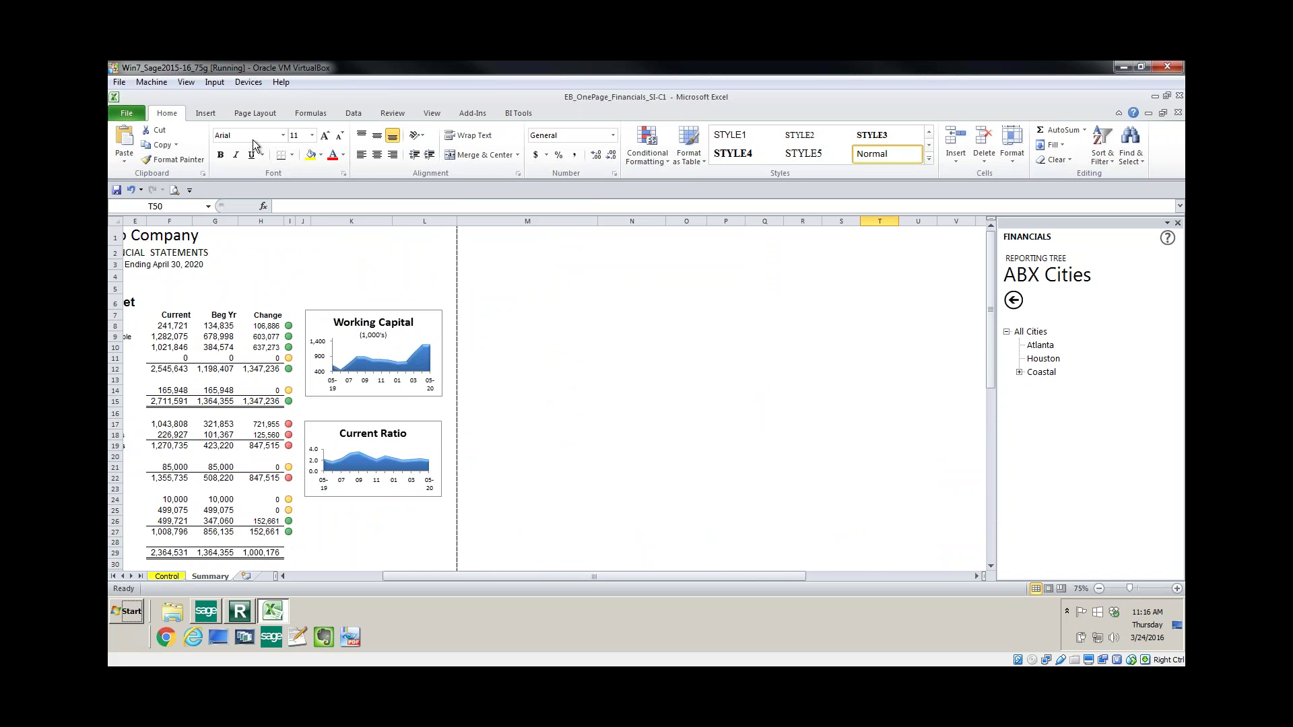
# Insert an empty 2-D area chart and place it in the blank columns beside the Balance Sheet charts
pyautogui.click(206, 113)
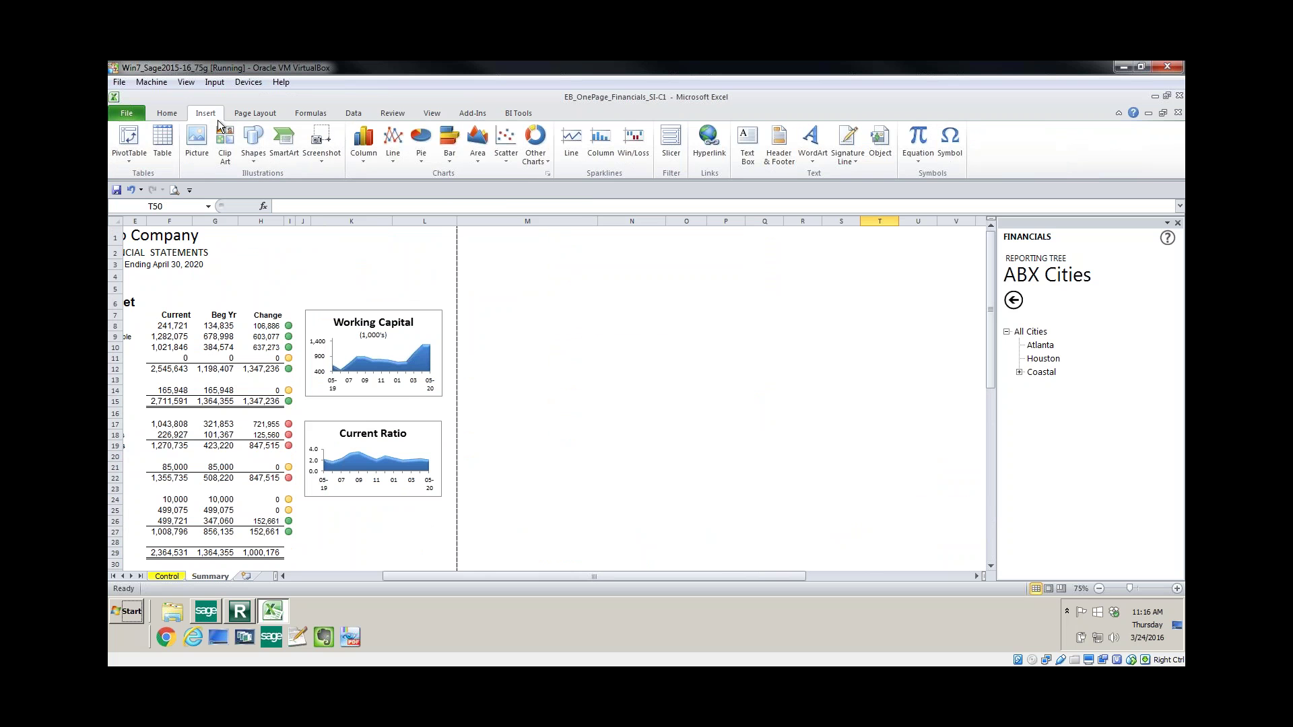
pyautogui.click(481, 155)
pyautogui.click(483, 204)
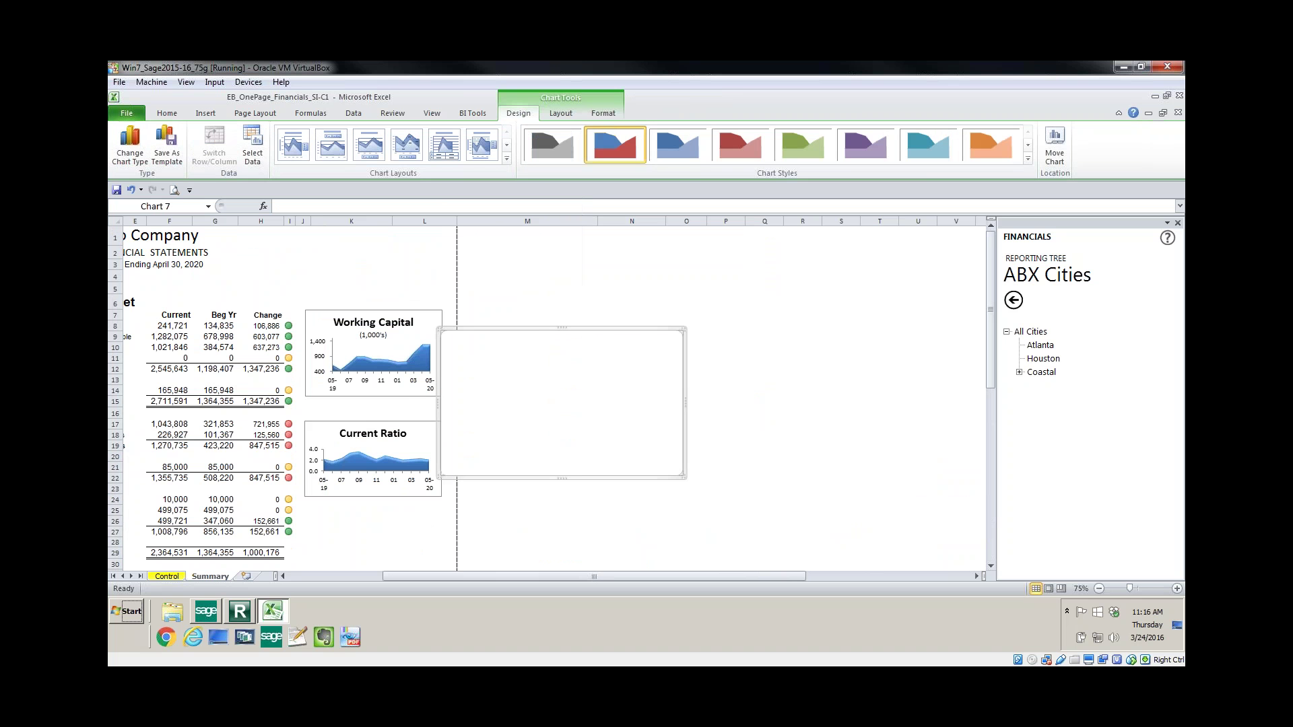
pyautogui.moveTo(527, 326); pyautogui.dragTo(630, 296)
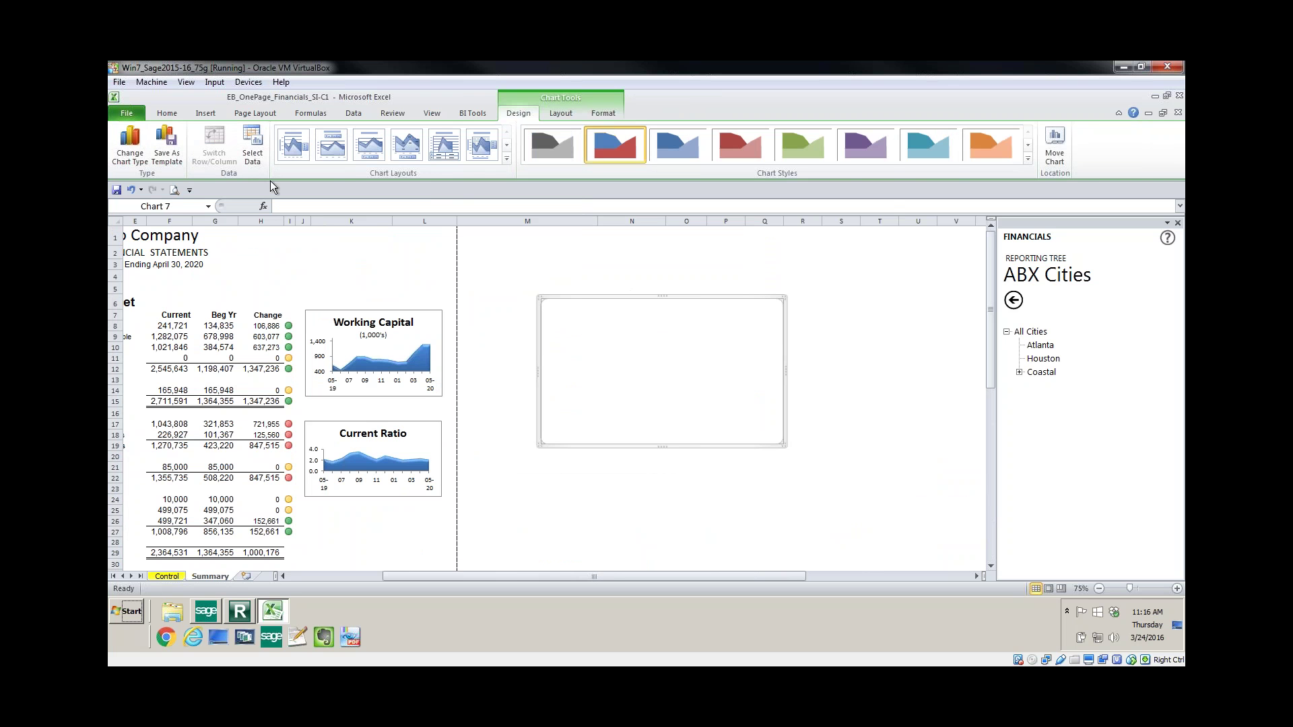
# Add a data series to the empty chart, with its name from N68 (Current Ratio) and its values from P68:AB68
pyautogui.click(251, 155)
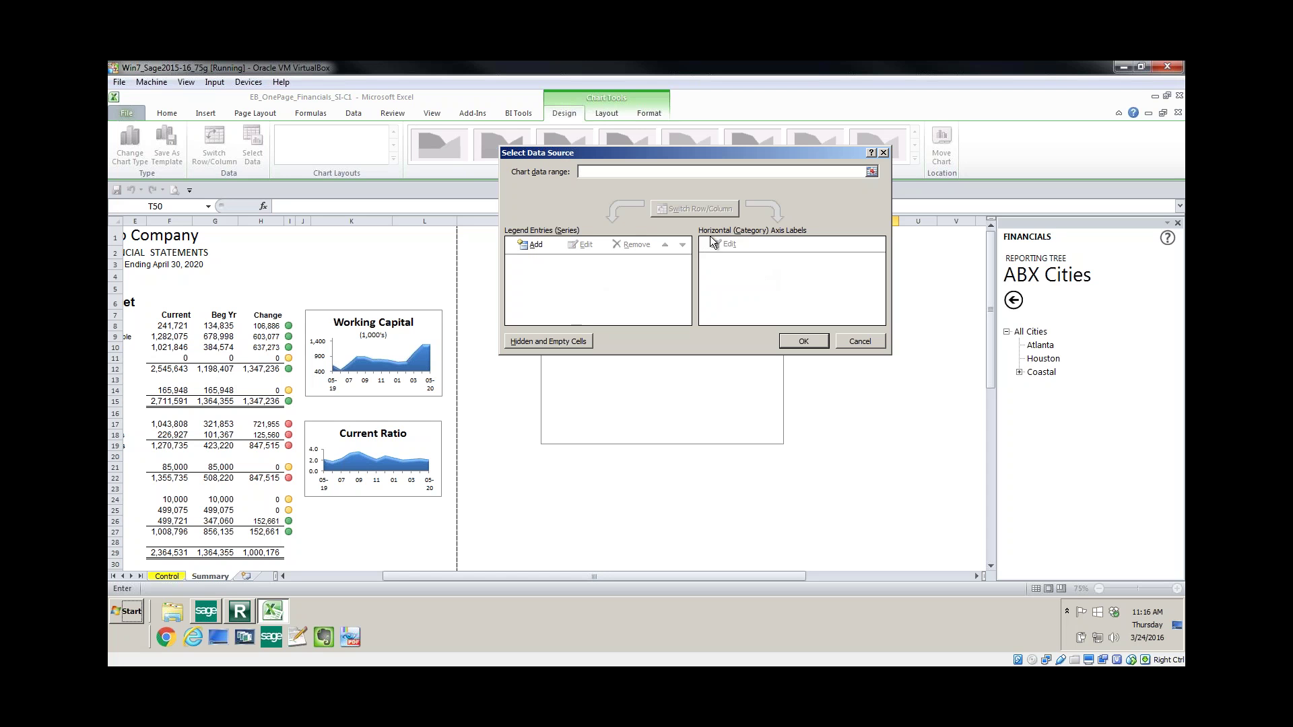
pyautogui.click(535, 245)
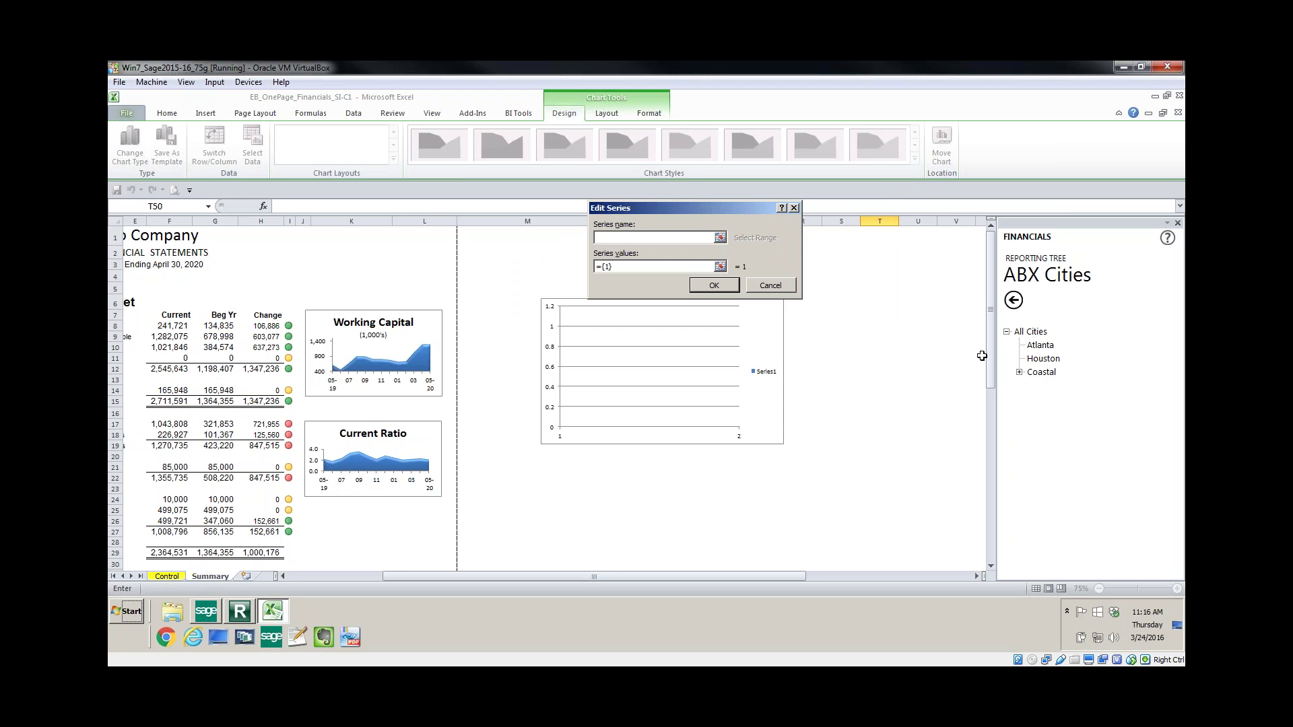
pyautogui.moveTo(989, 349); pyautogui.dragTo(1017, 495)
pyautogui.click(643, 513)
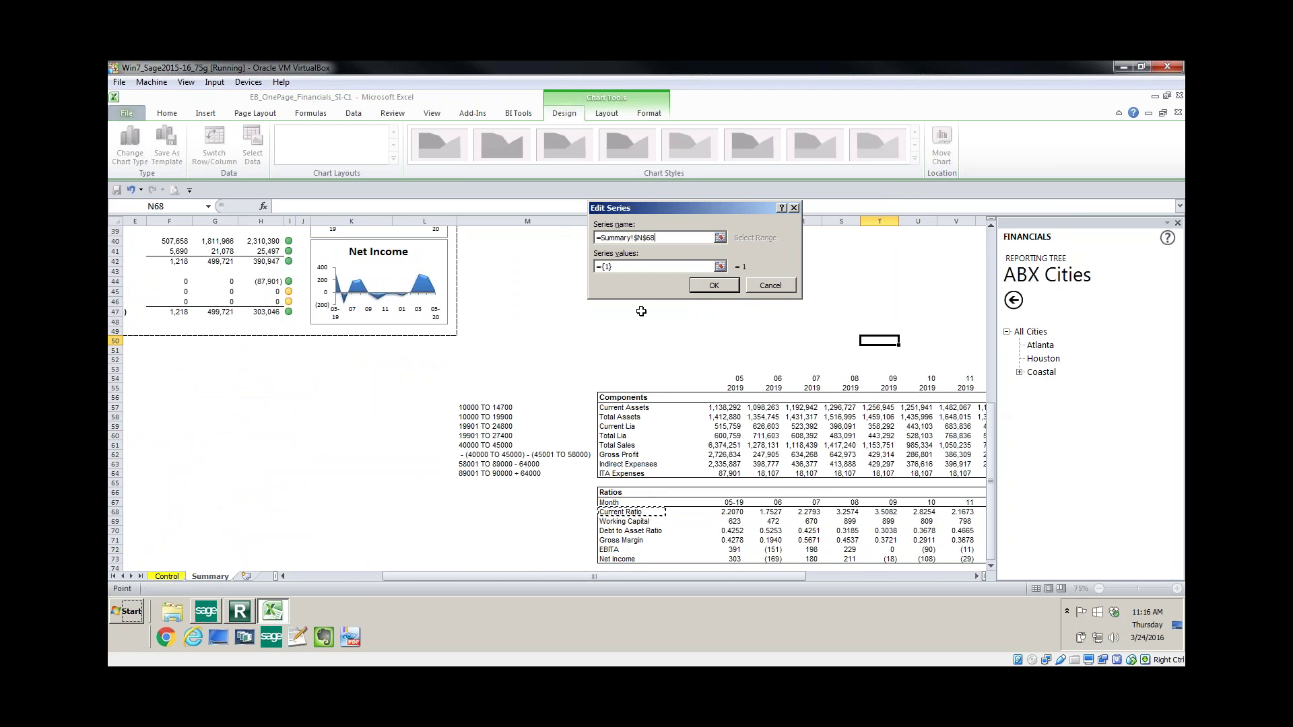
pyautogui.click(641, 267)
pyautogui.moveTo(613, 267); pyautogui.dragTo(595, 266)
pyautogui.press('Delete')
pyautogui.click(729, 513)
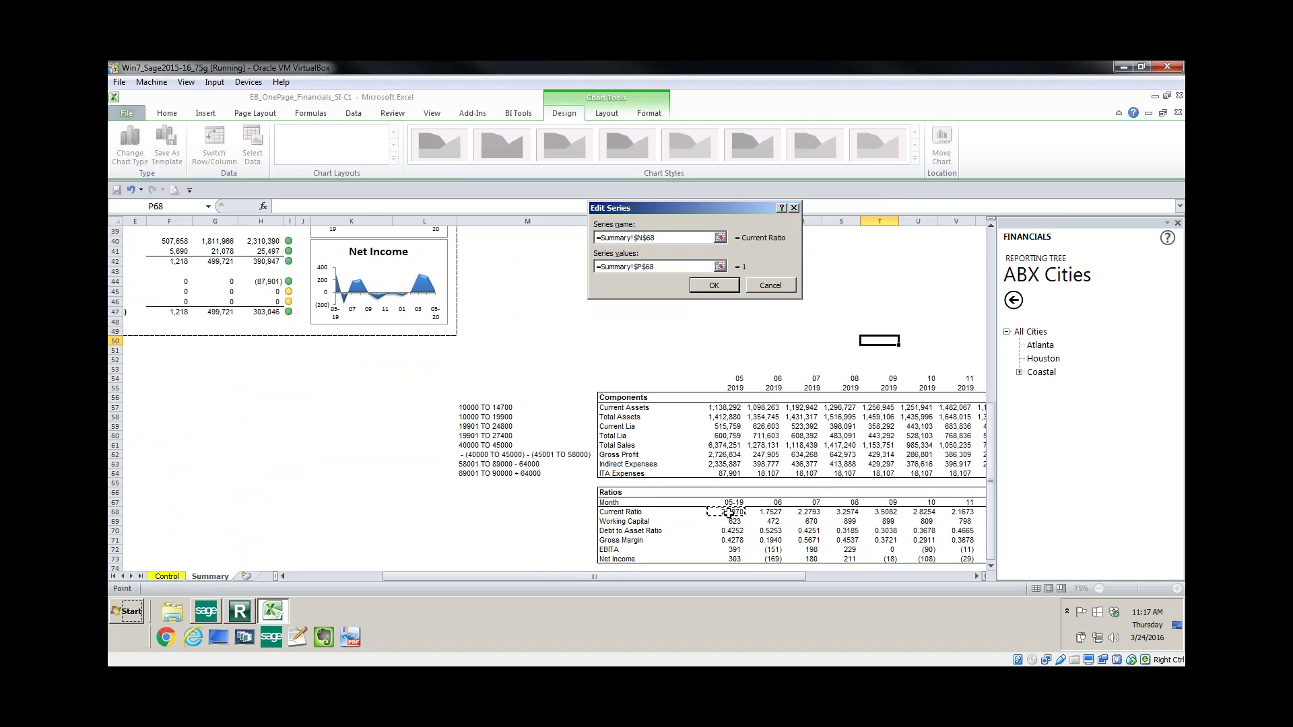
pyautogui.hotkey('ctrl', 'shift', 'Right')
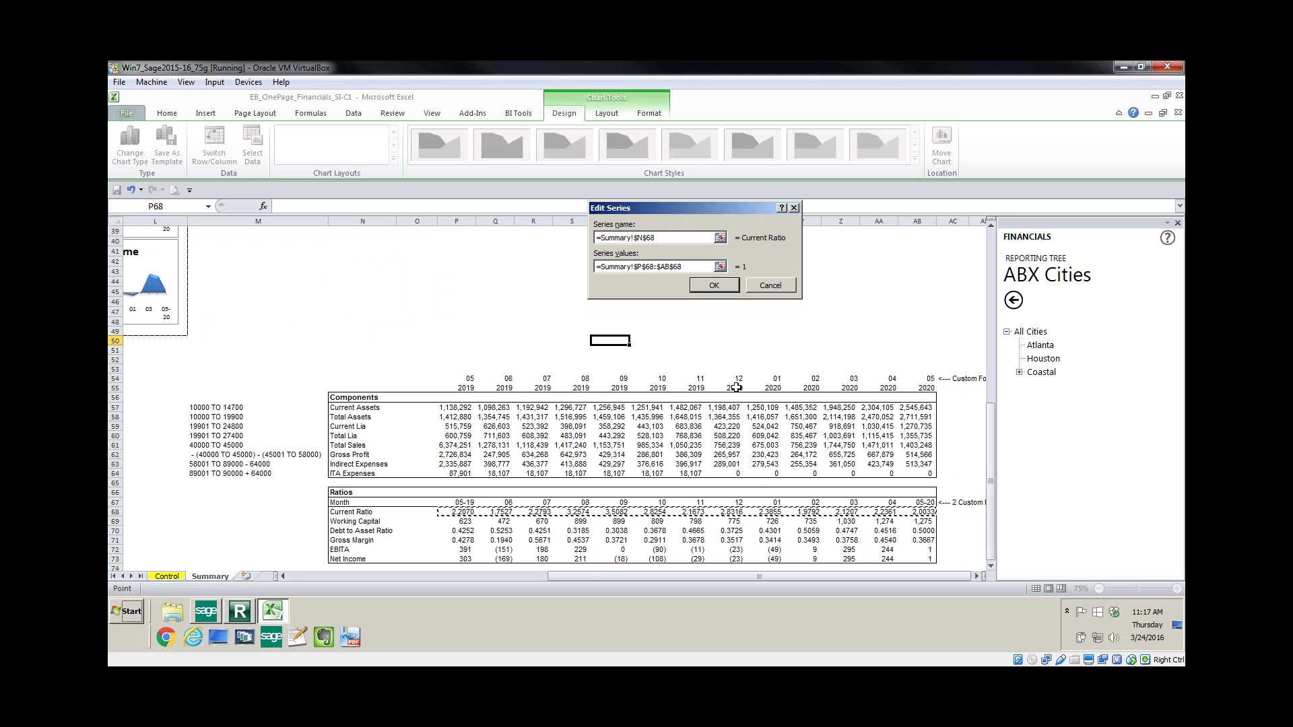
pyautogui.click(706, 290)
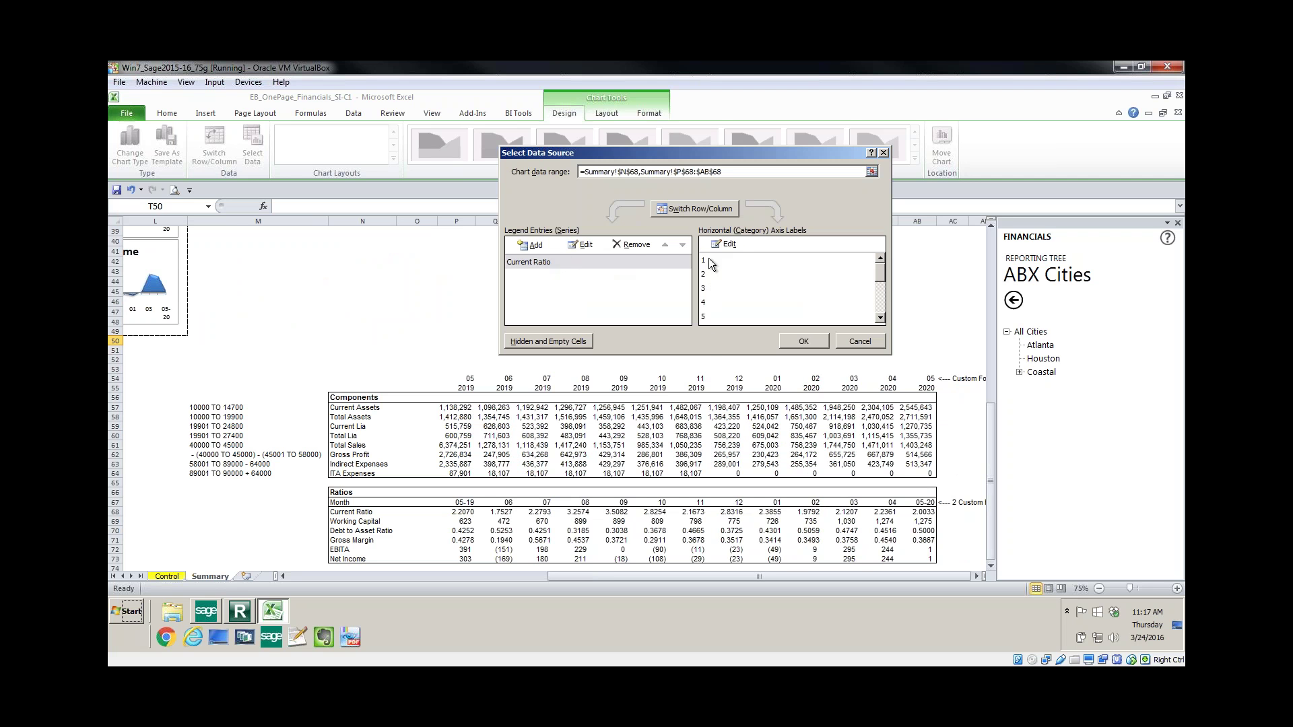
# Use the Ratios table's Month row, P67:AB67, as the chart's horizontal axis labels and accept the data source
pyautogui.click(726, 245)
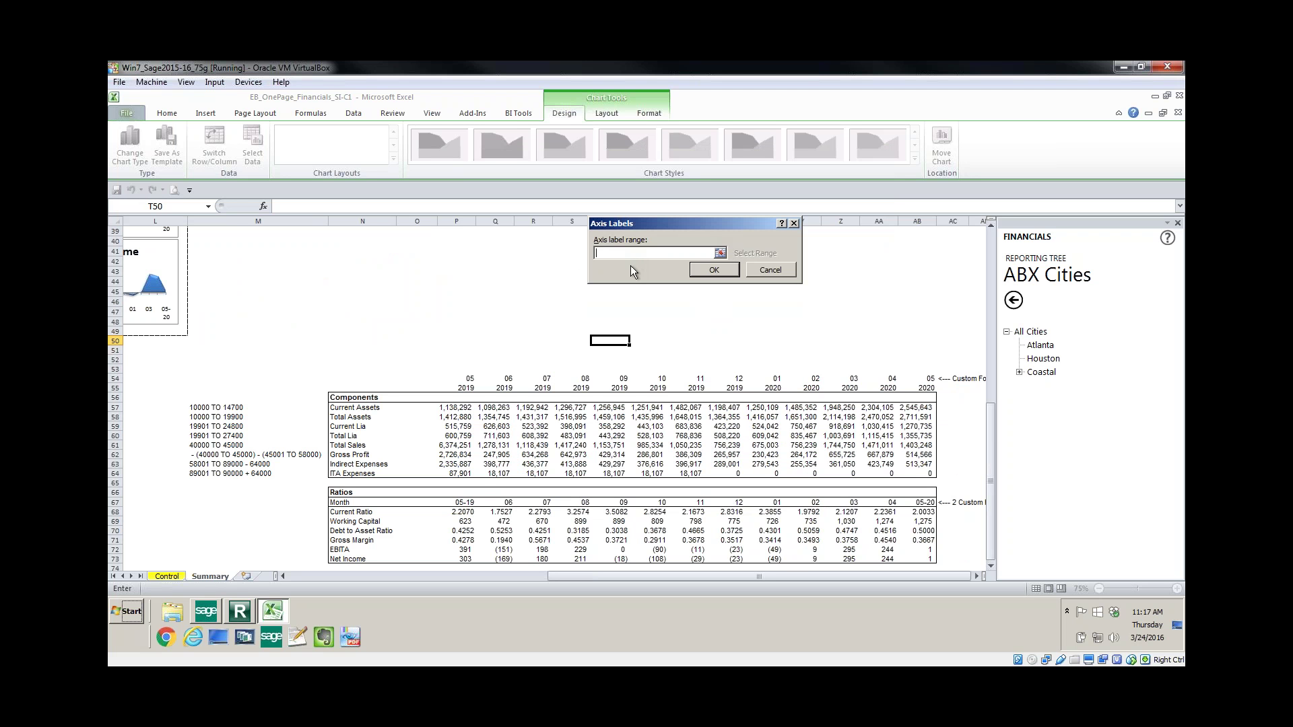
pyautogui.click(474, 501)
pyautogui.moveTo(474, 501); pyautogui.dragTo(904, 502)
pyautogui.click(714, 270)
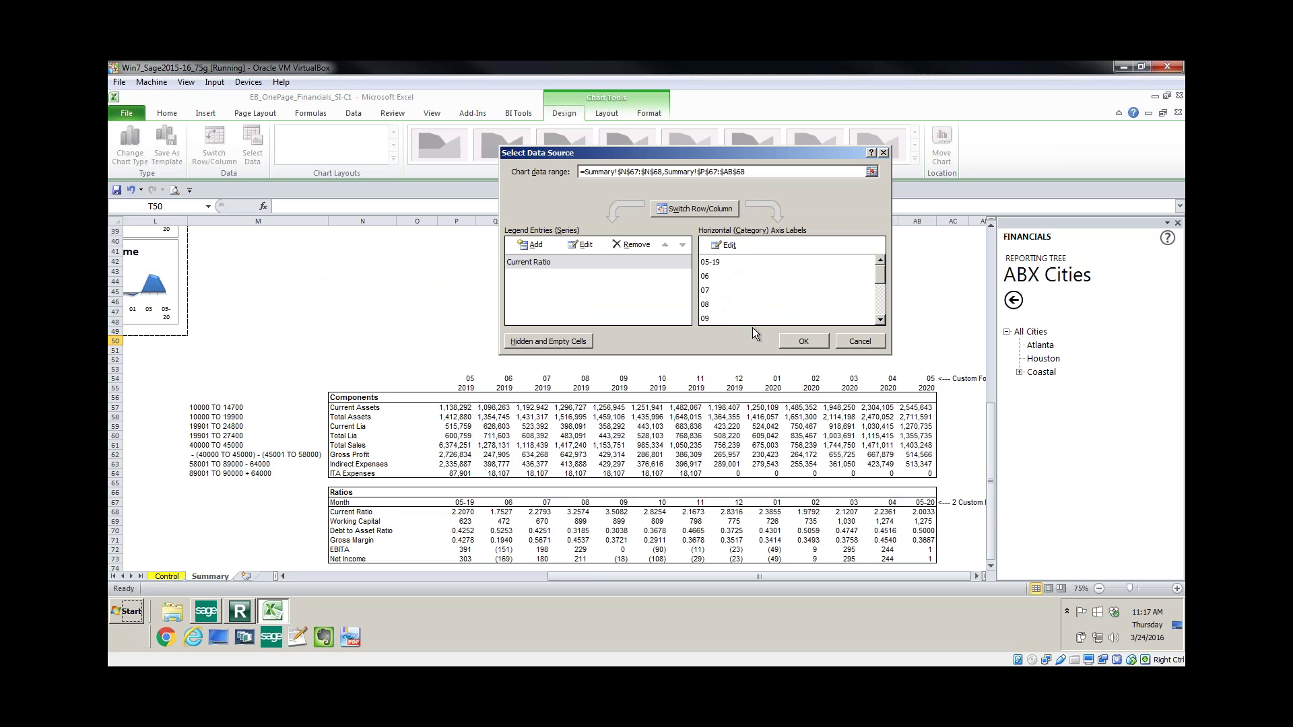
pyautogui.click(792, 342)
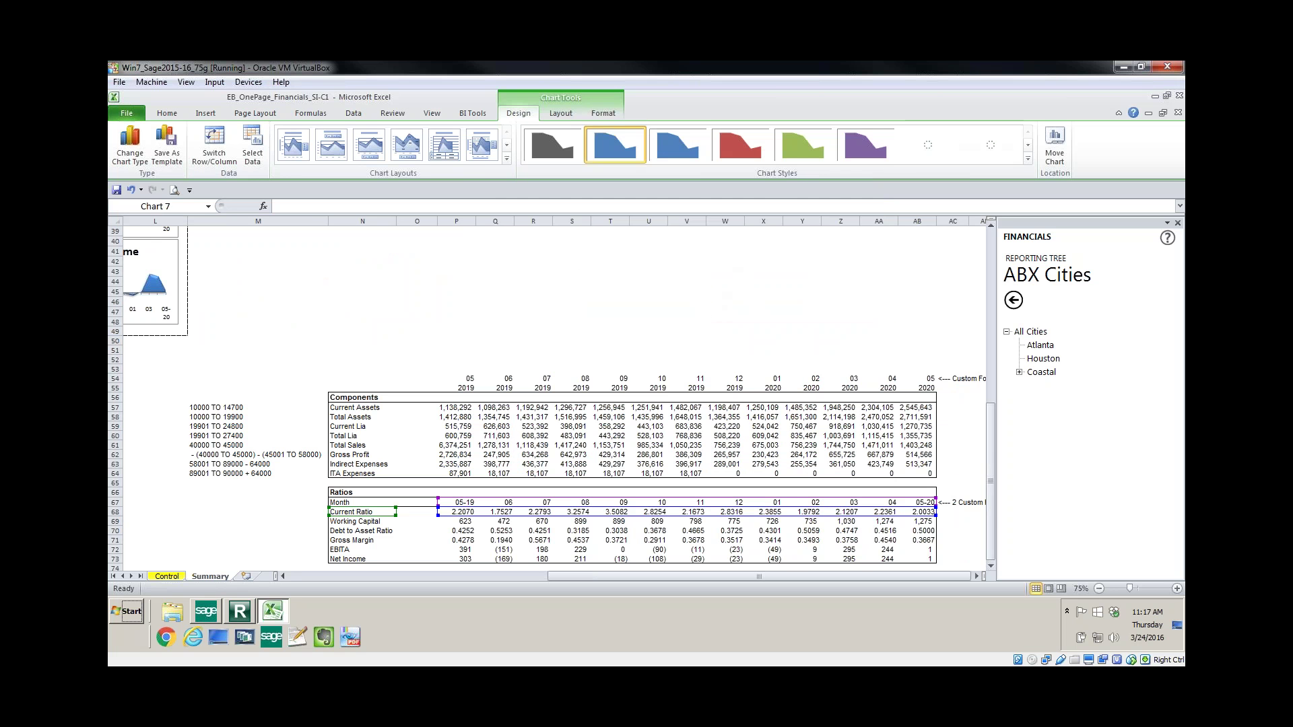
# Delete the legend from the new Current Ratio chart
pyautogui.moveTo(994, 441); pyautogui.dragTo(983, 269)
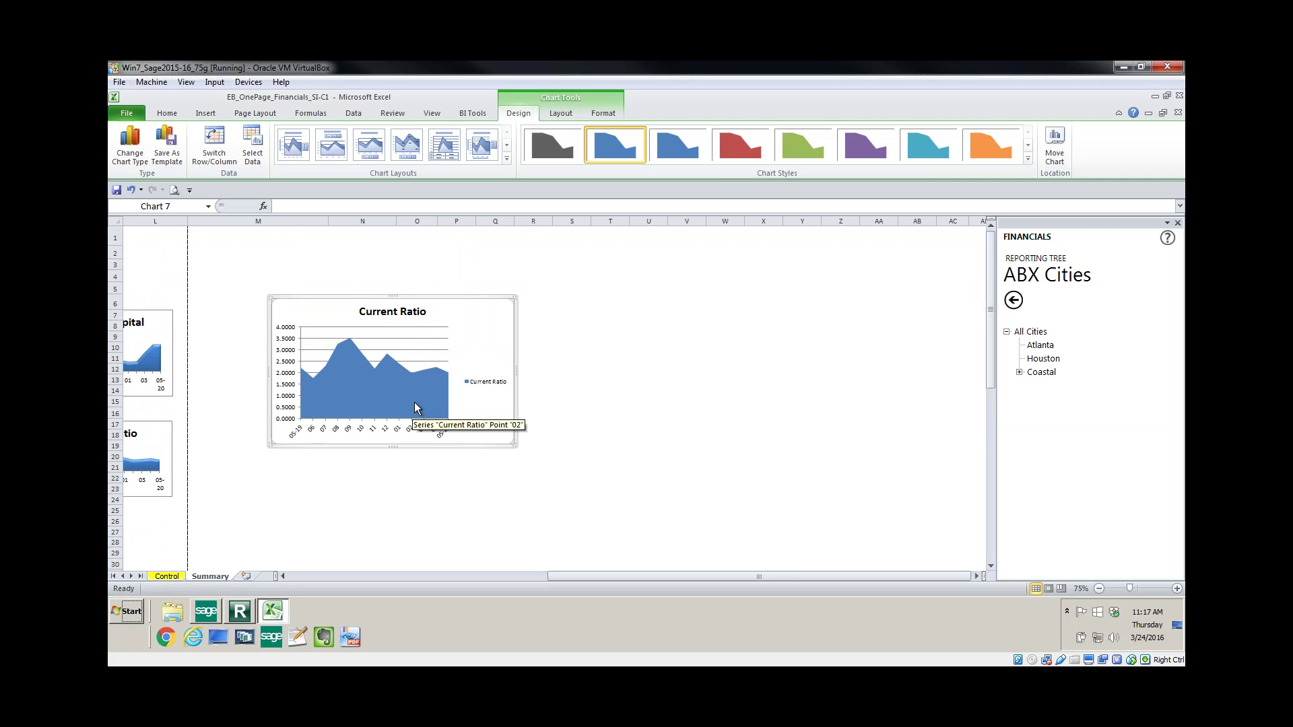
pyautogui.click(484, 384)
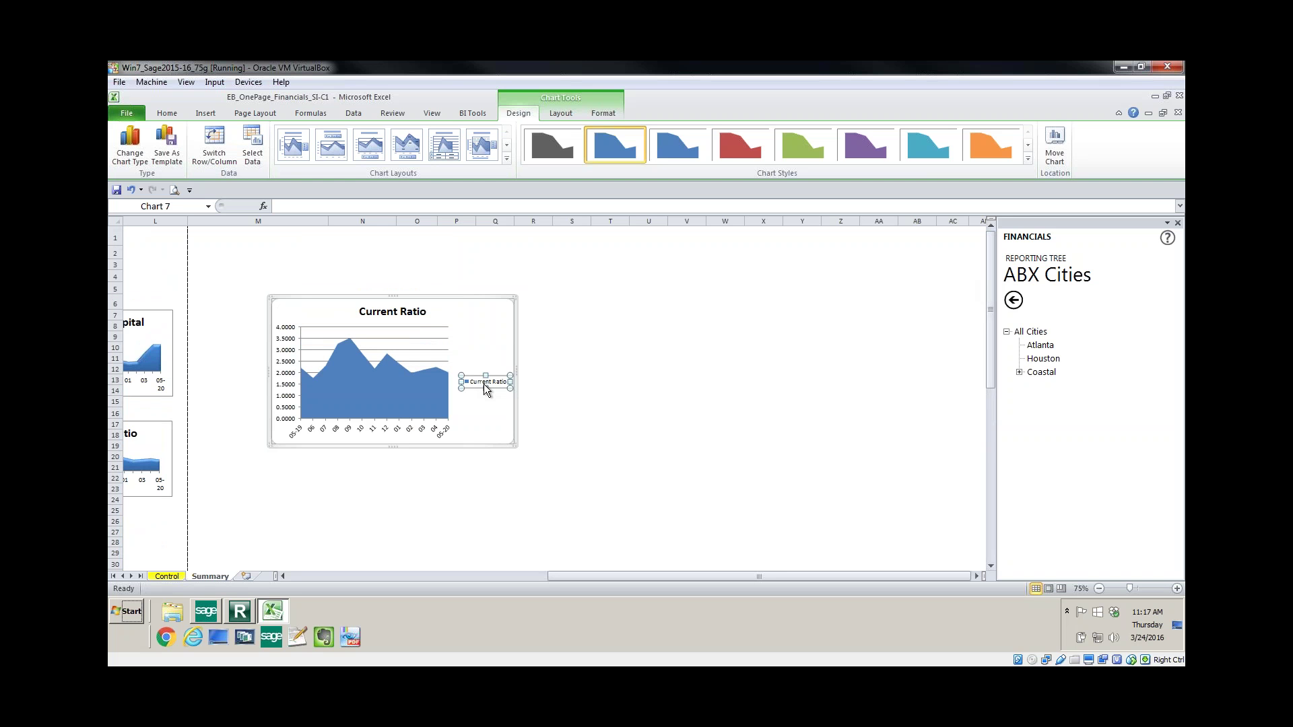
pyautogui.press('Delete')
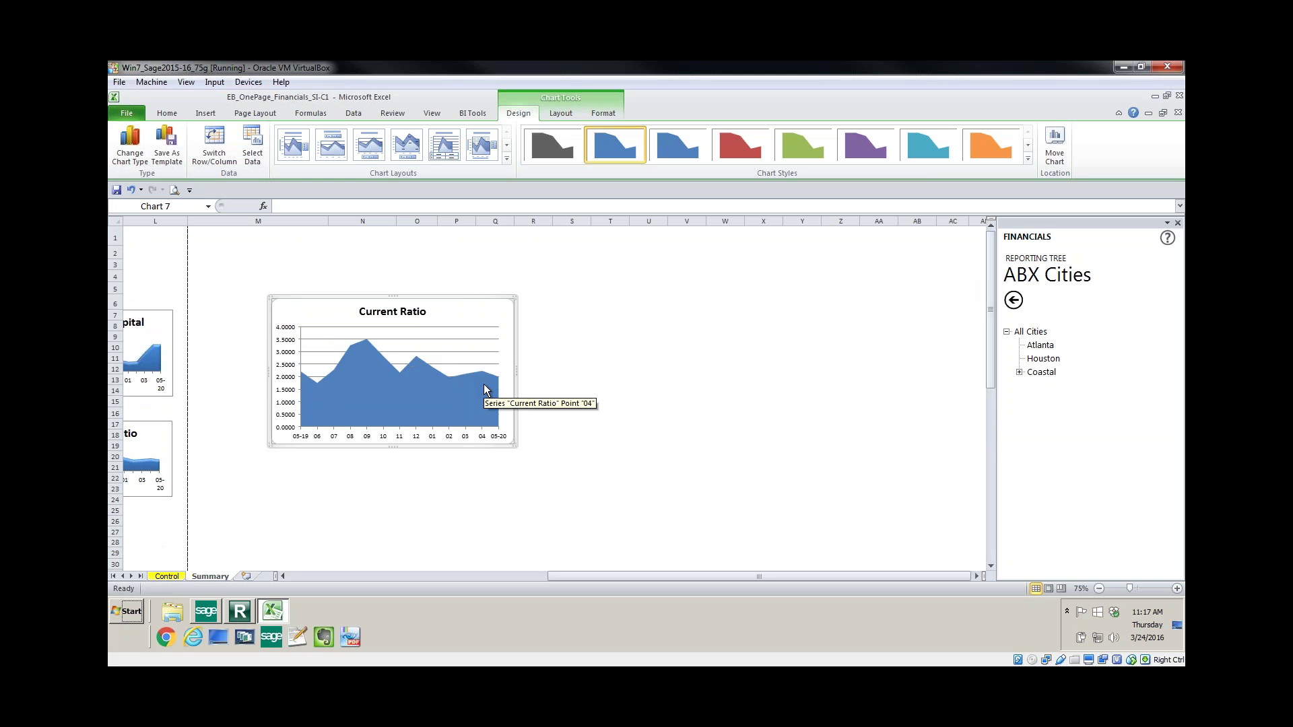
# Hide the new Current Ratio chart's major gridlines by setting their line color to No line
pyautogui.click(321, 340)
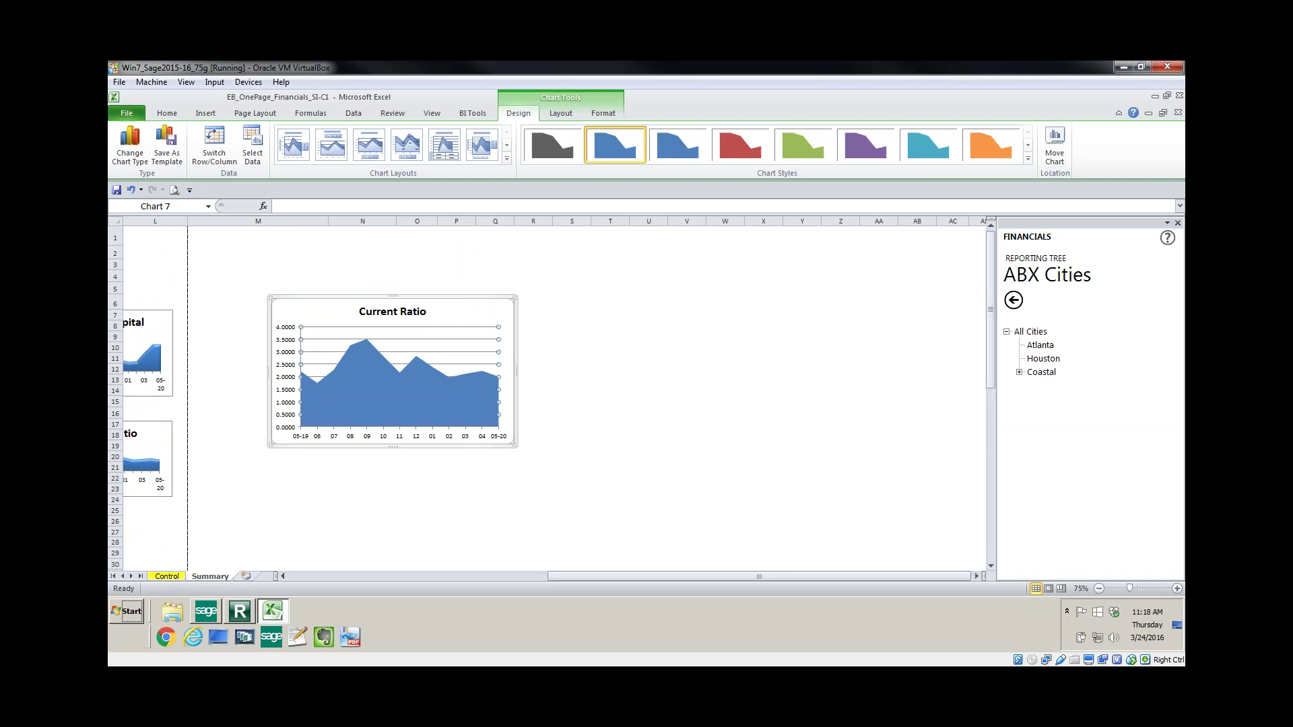
pyautogui.click(296, 331)
pyautogui.click(331, 332)
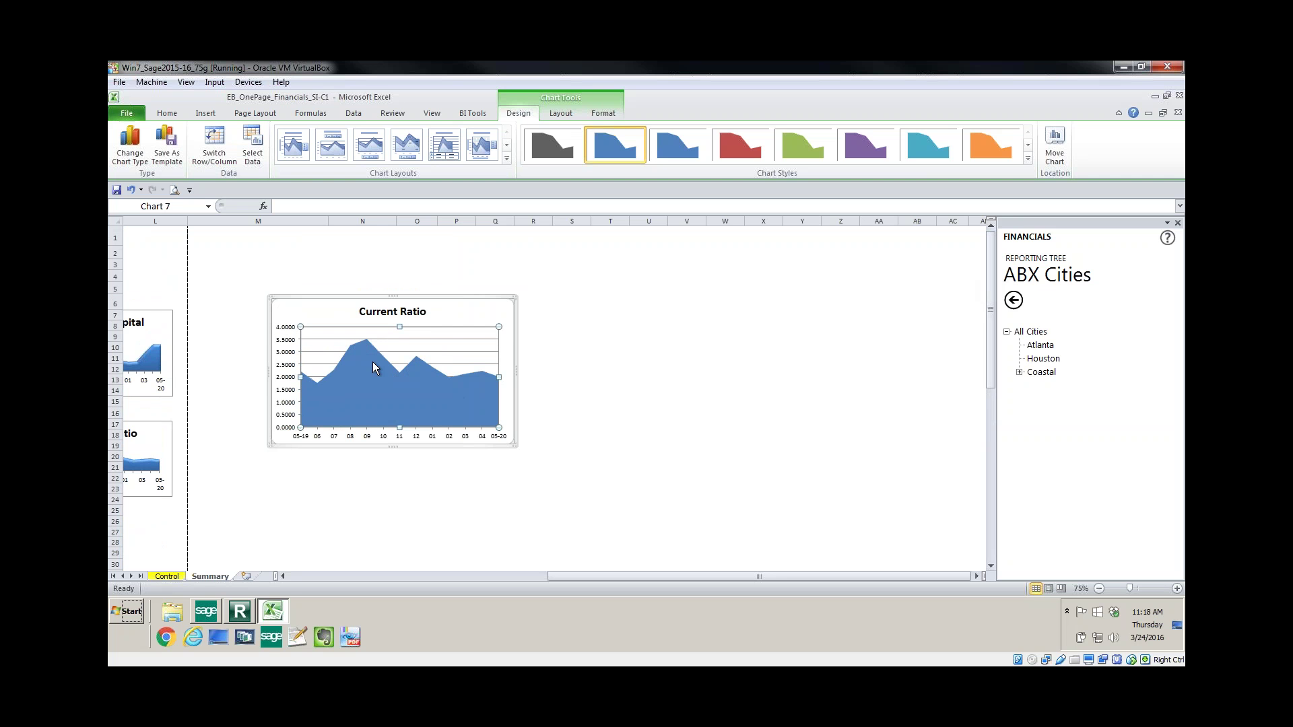
pyautogui.click(333, 339)
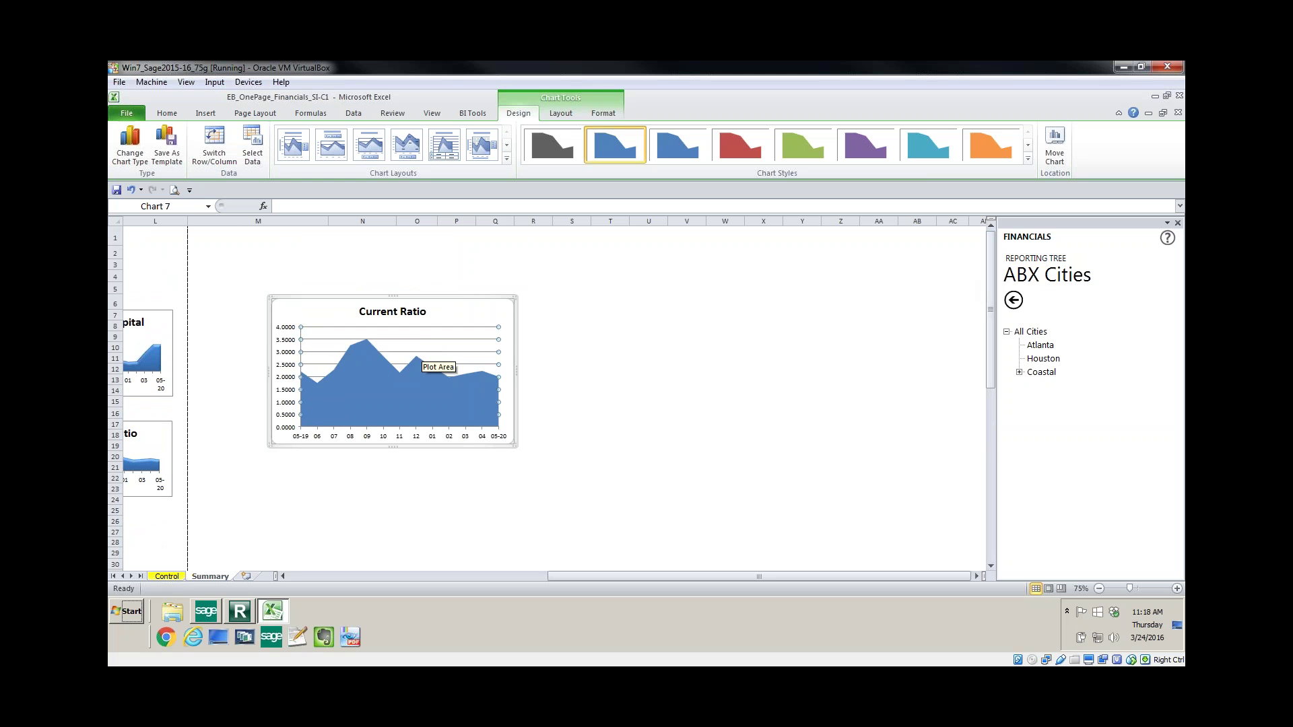
pyautogui.doubleClick(414, 337)
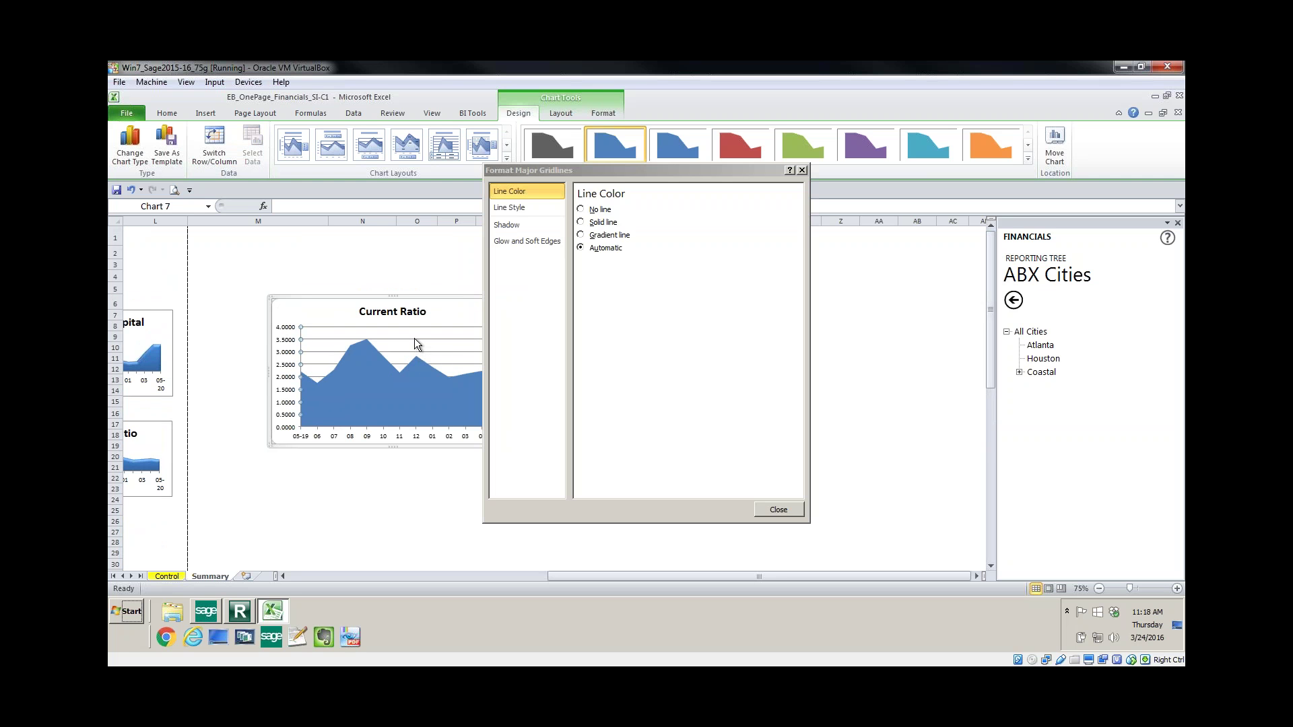
pyautogui.click(581, 210)
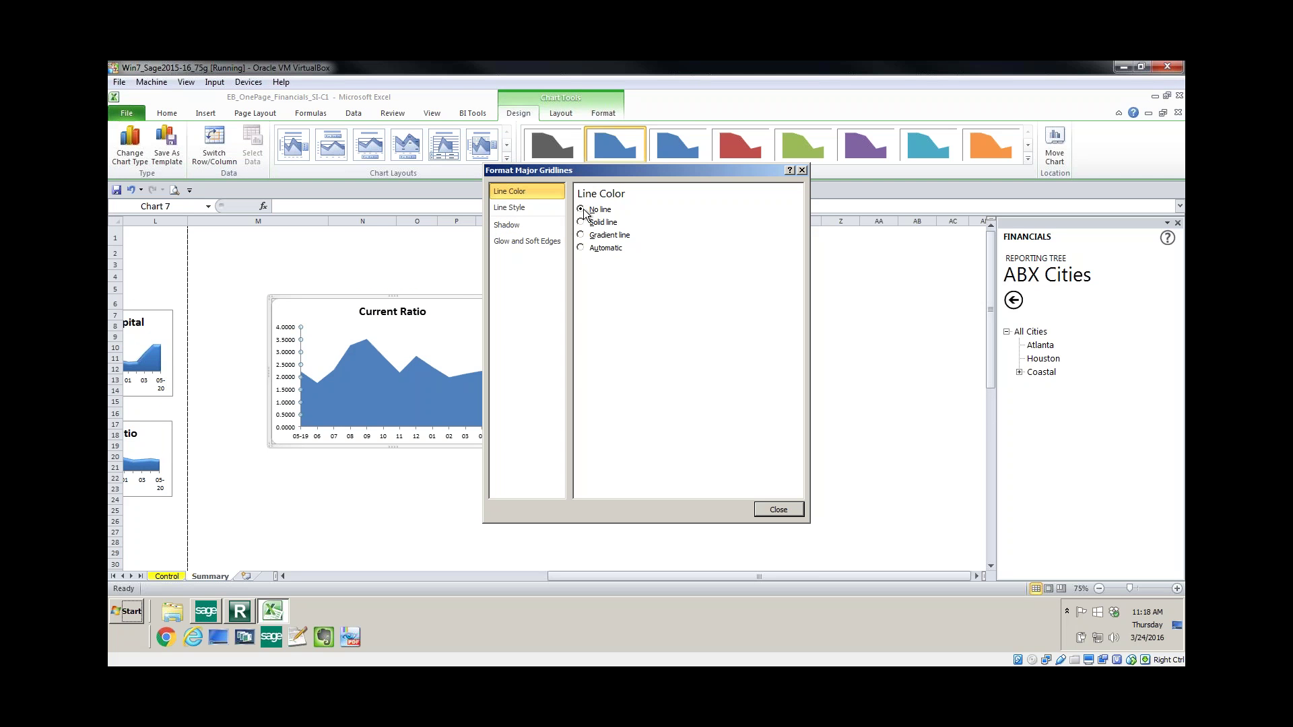
pyautogui.click(765, 511)
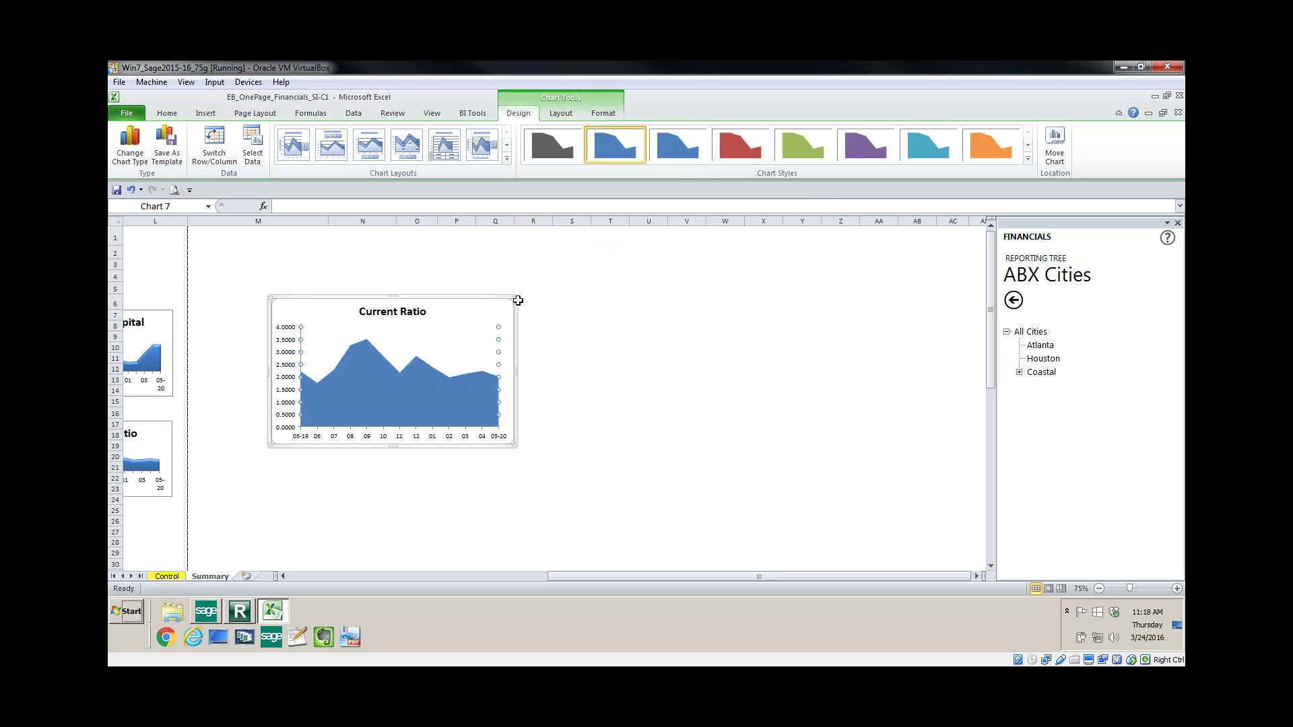
# Apply the beveled blue chart style from the gallery's fourth row to the new Current Ratio chart and set its major gridlines to No line
pyautogui.click(1026, 158)
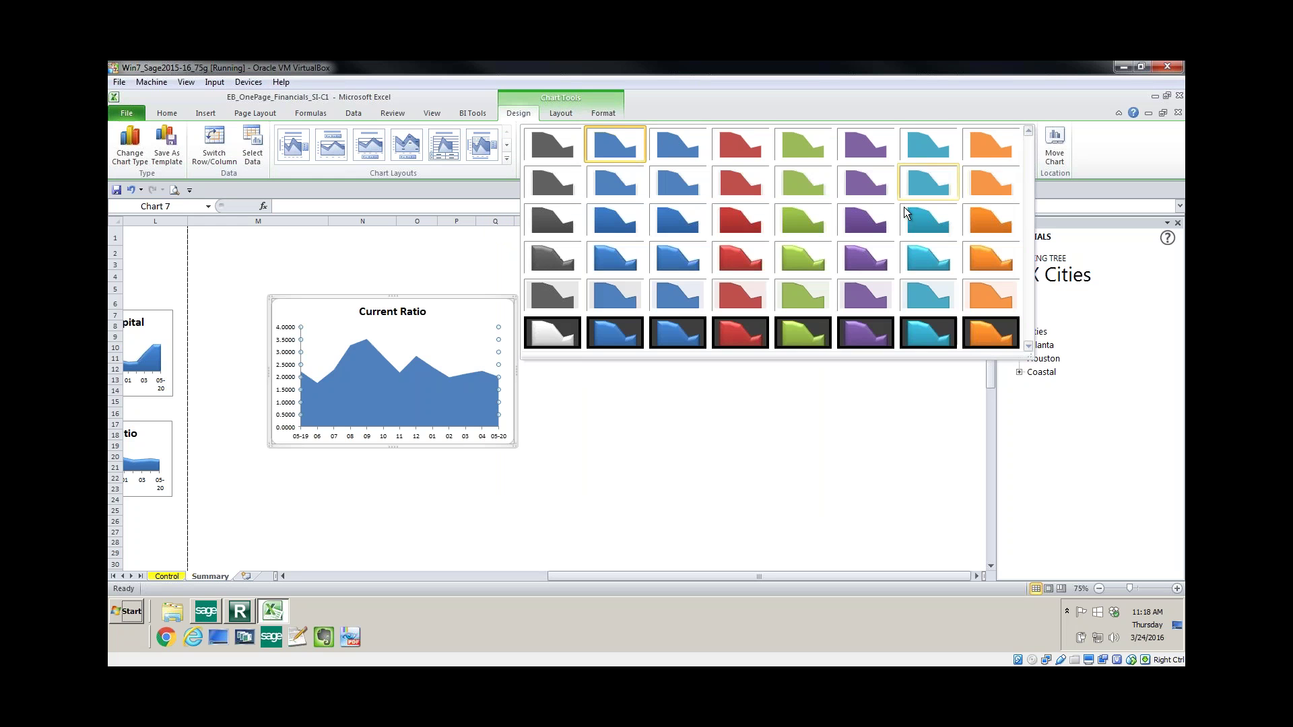
pyautogui.click(627, 266)
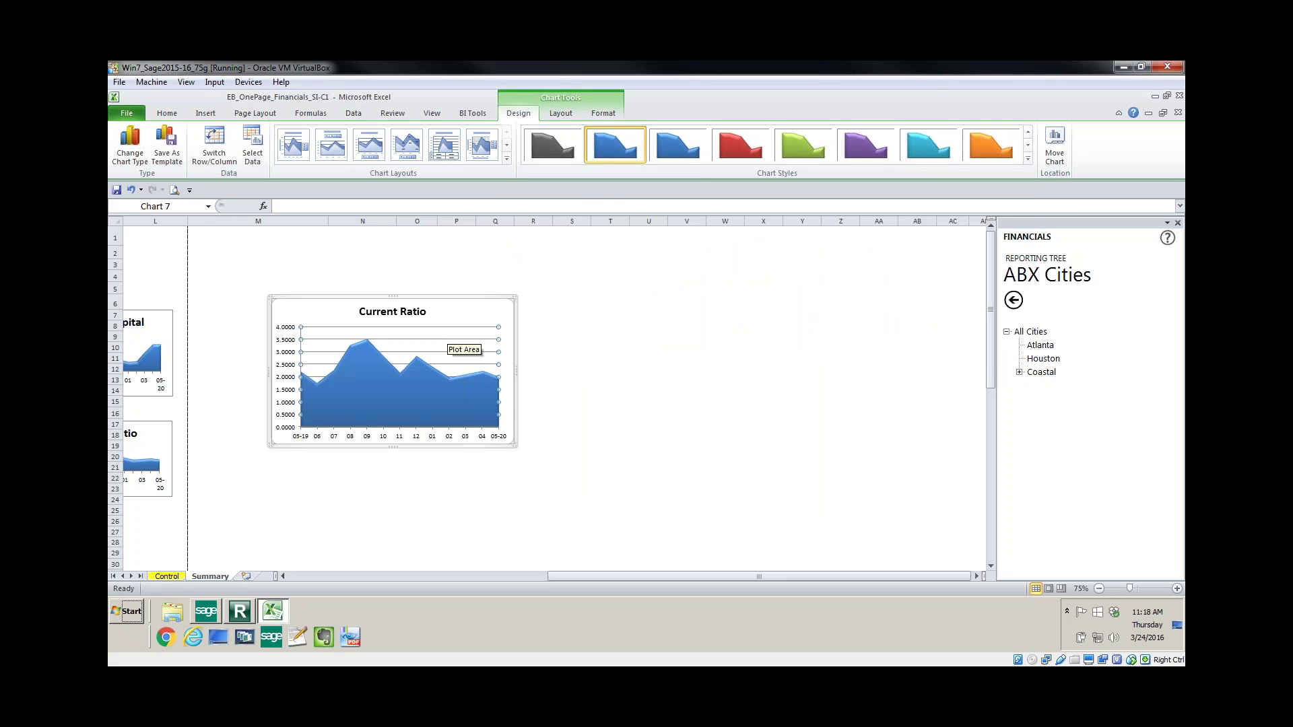
pyautogui.doubleClick(452, 353)
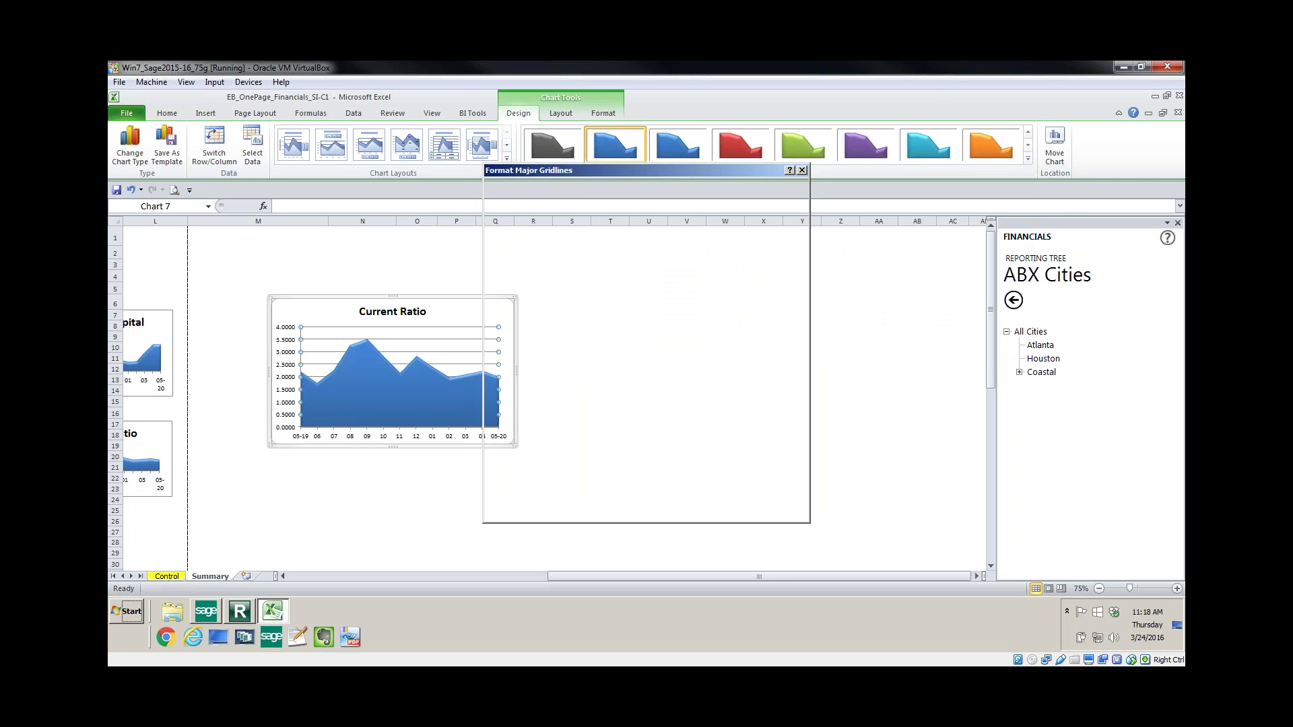
pyautogui.click(612, 209)
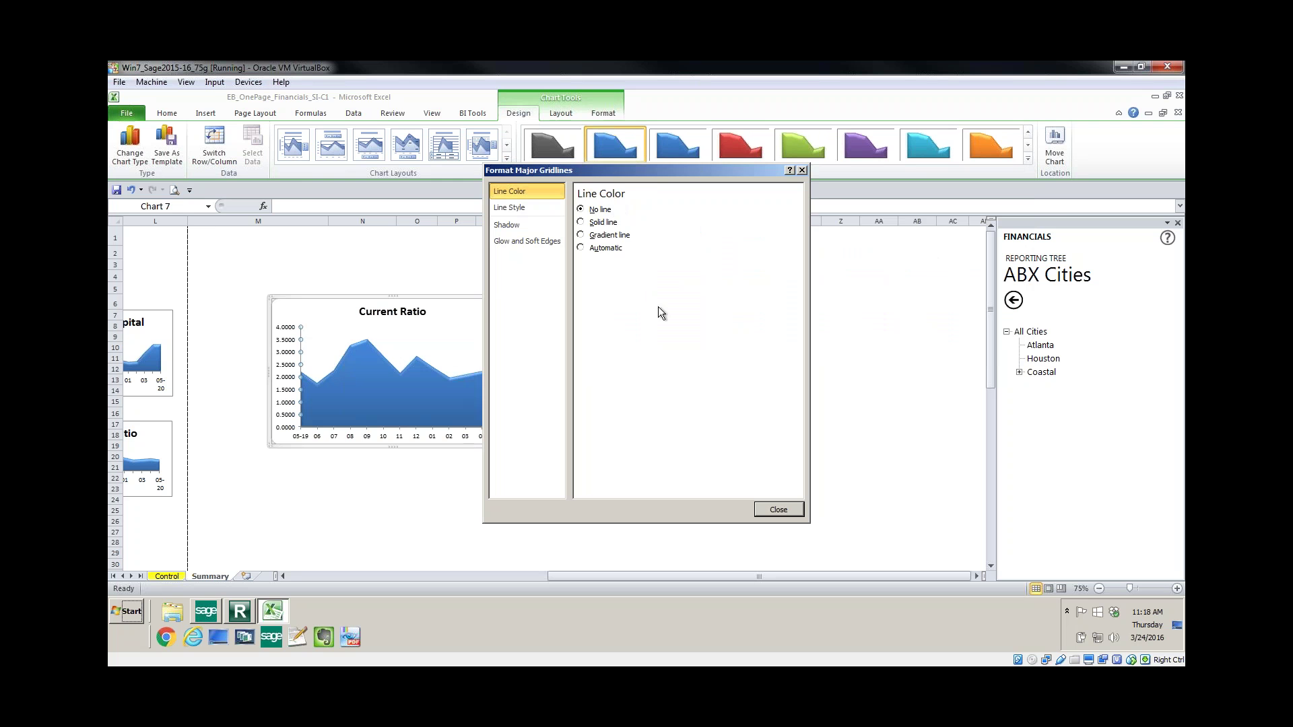
pyautogui.click(778, 510)
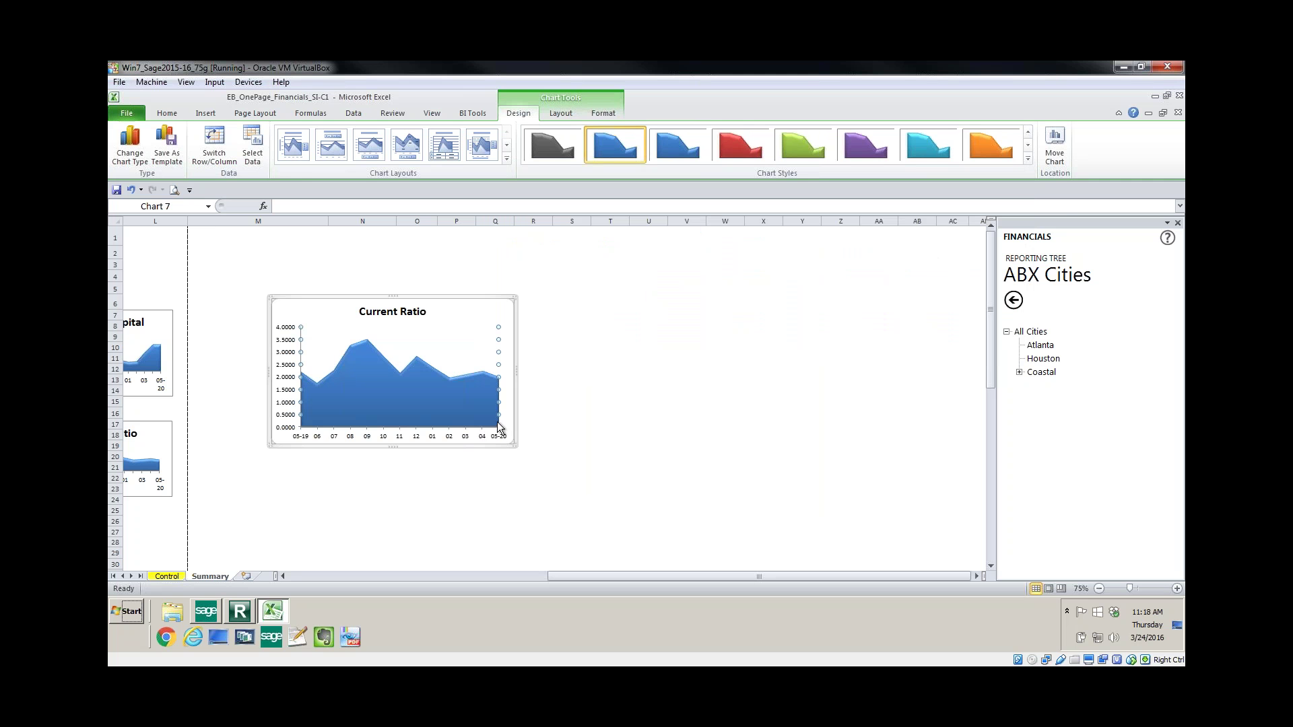
# Resize the new Current Ratio chart to 1.75" high and 2.75" wide
pyautogui.click(518, 302)
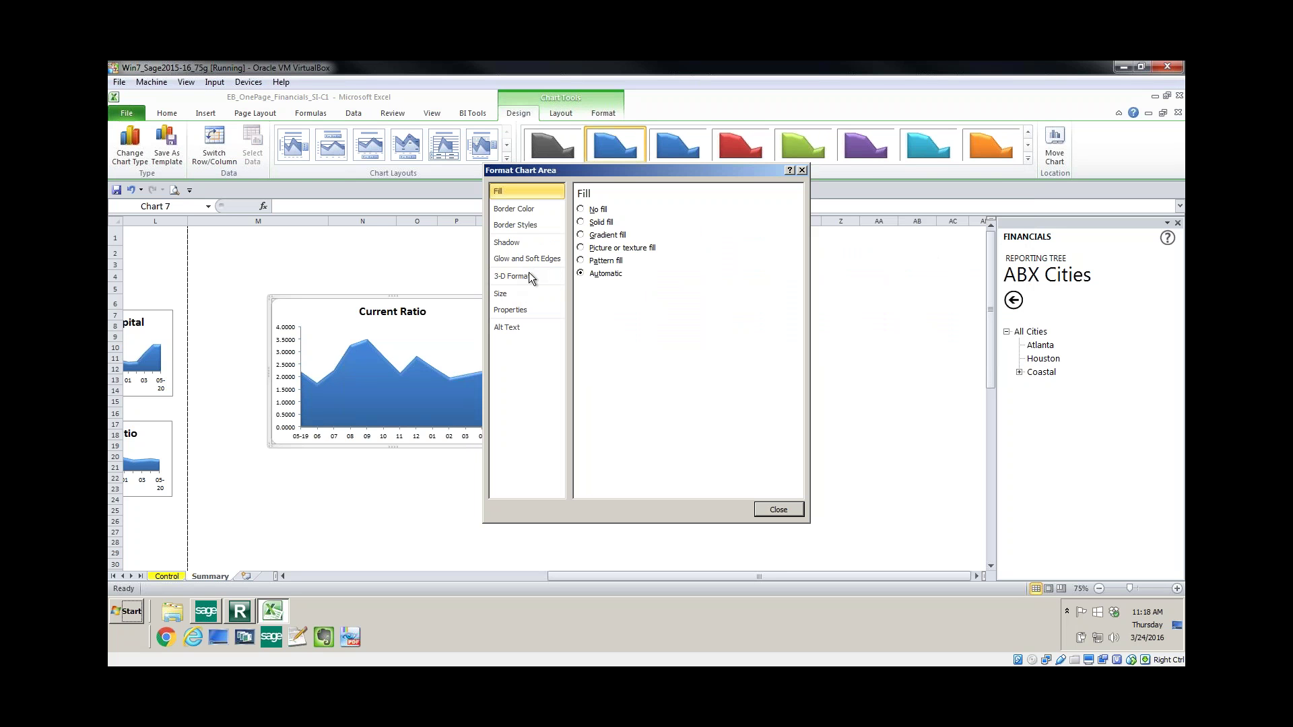
pyautogui.click(523, 303)
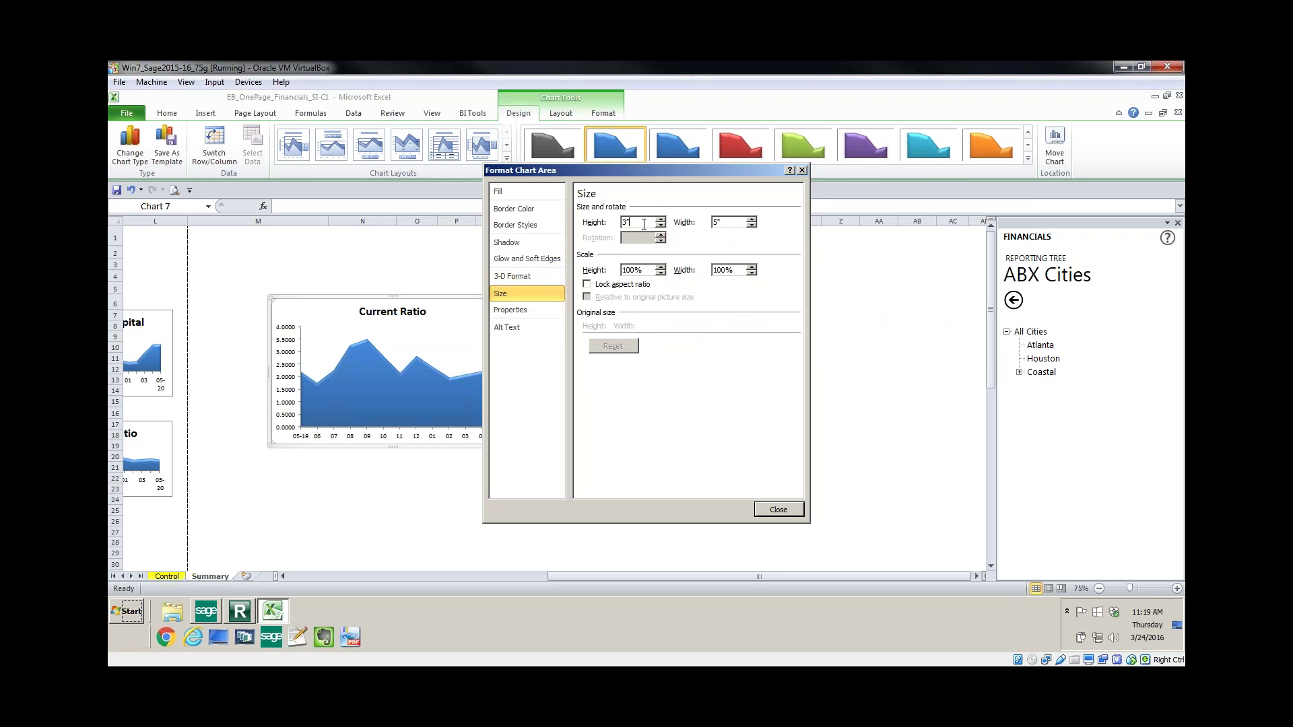
pyautogui.doubleClick(618, 223)
pyautogui.write('1.75')
pyautogui.press('Tab')
pyautogui.write('2.75')
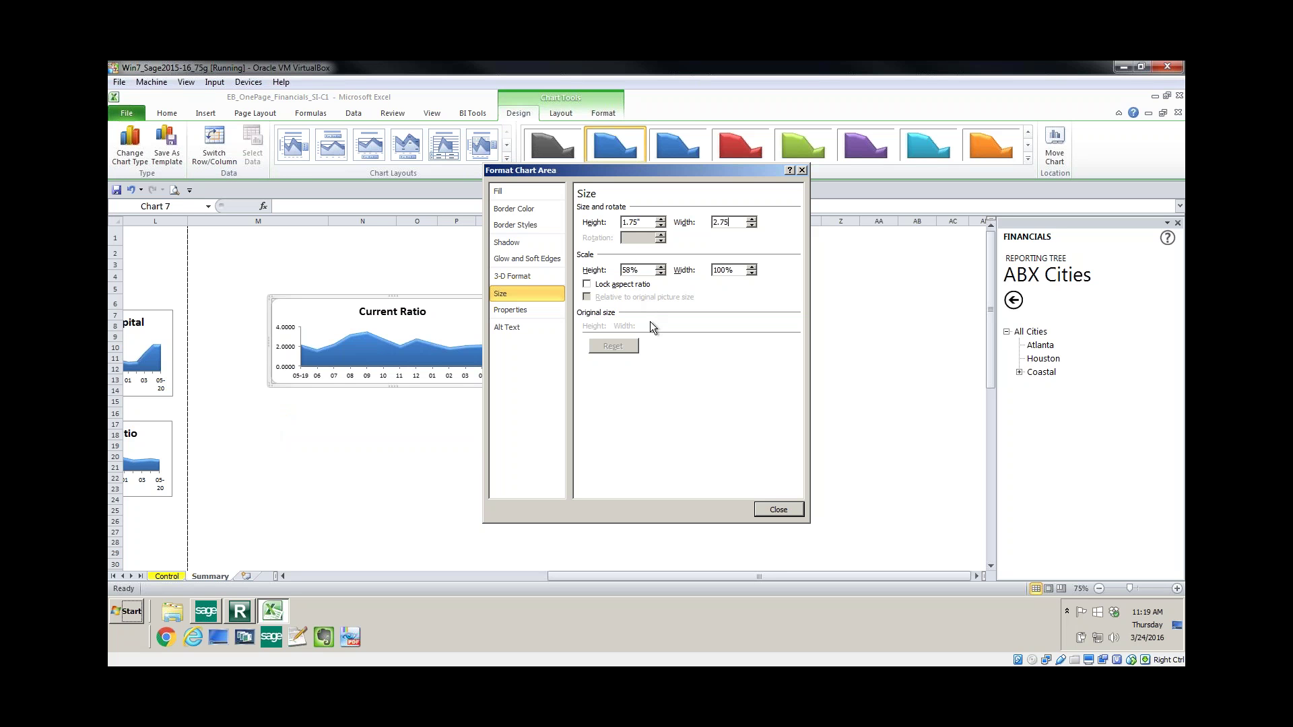
pyautogui.press('Tab')
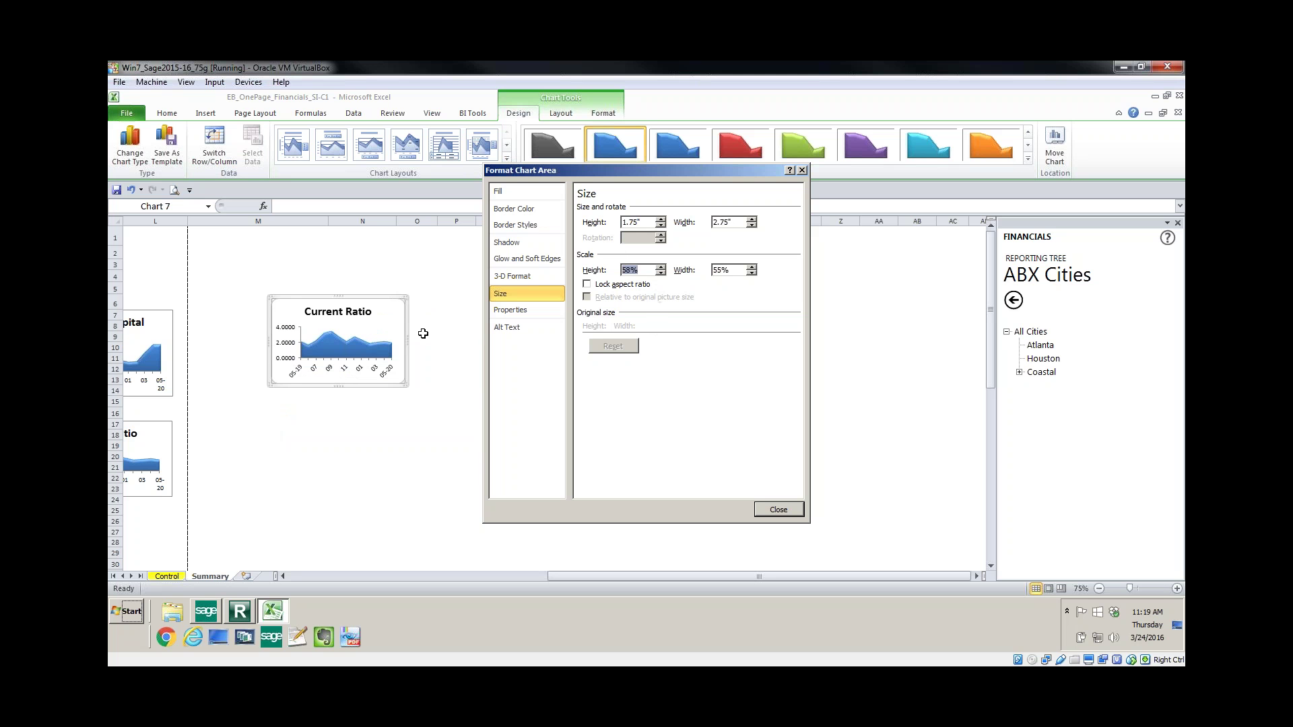
pyautogui.click(778, 510)
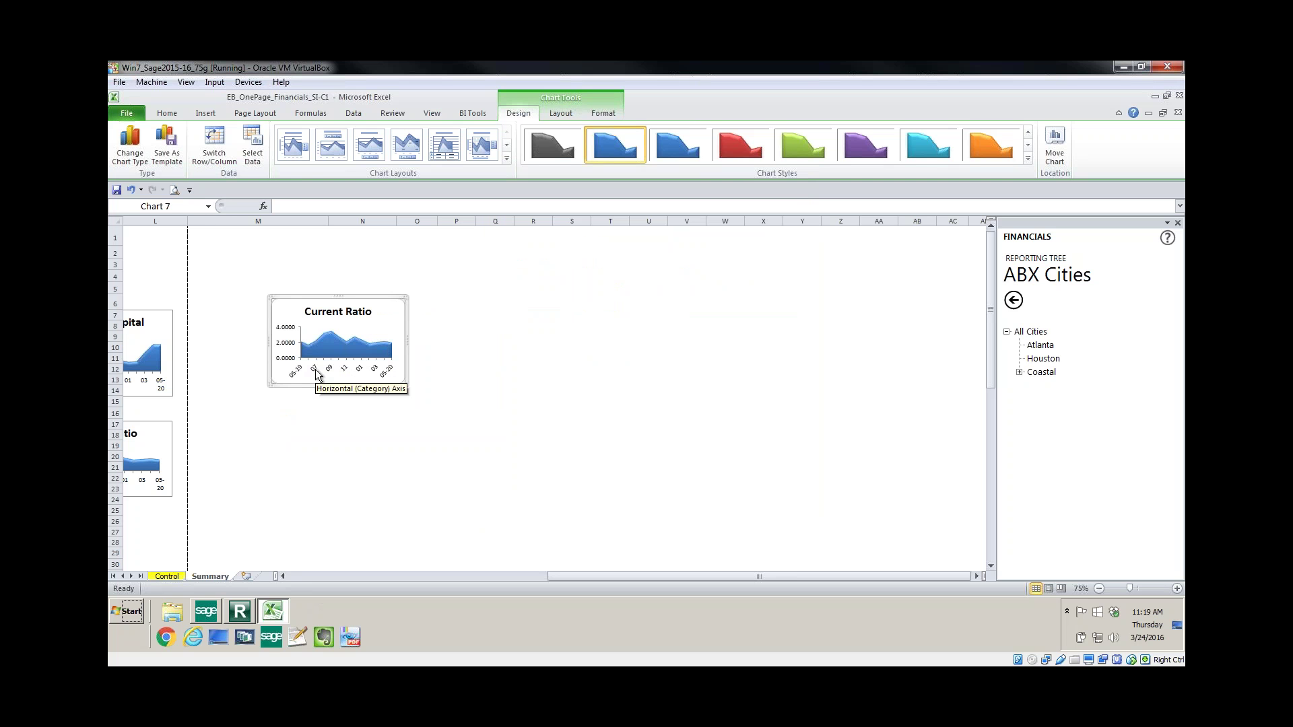
# Set the new Current Ratio chart's horizontal axis to a specified label interval unit of 2
pyautogui.click(284, 576)
pyautogui.click(284, 577)
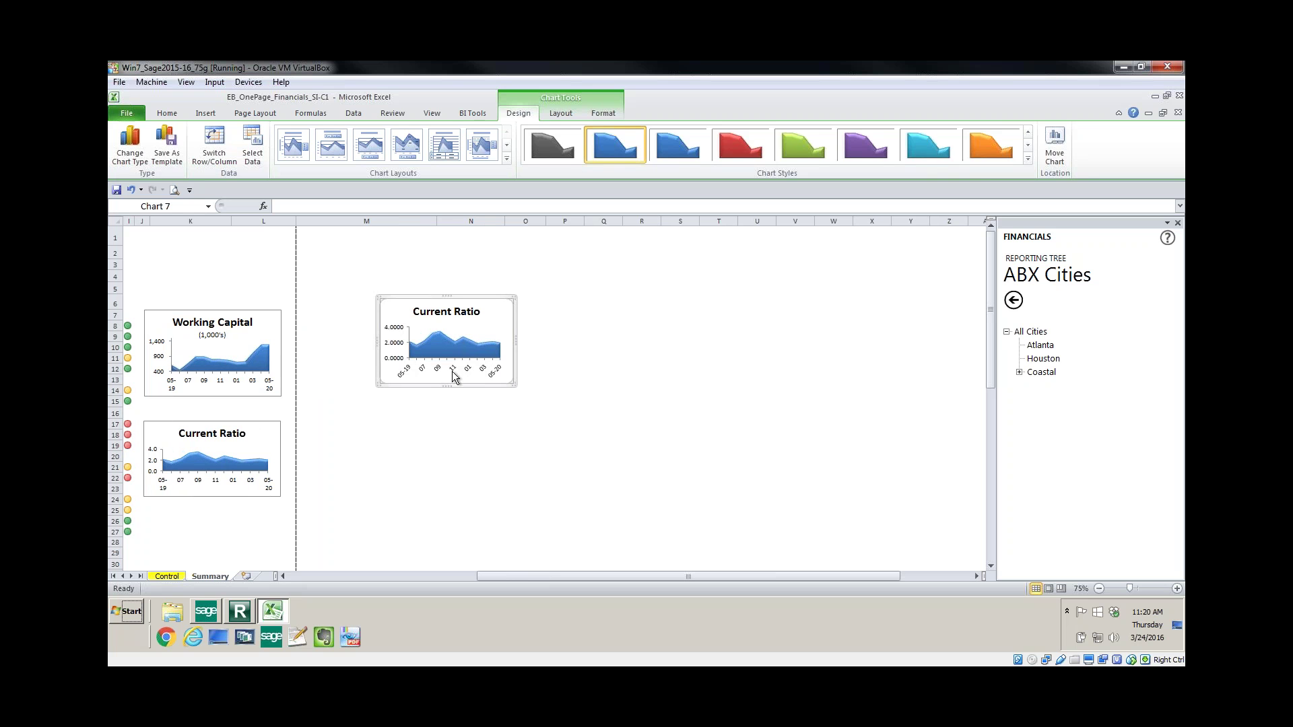
pyautogui.click(535, 369)
pyautogui.click(470, 375)
pyautogui.doubleClick(408, 374)
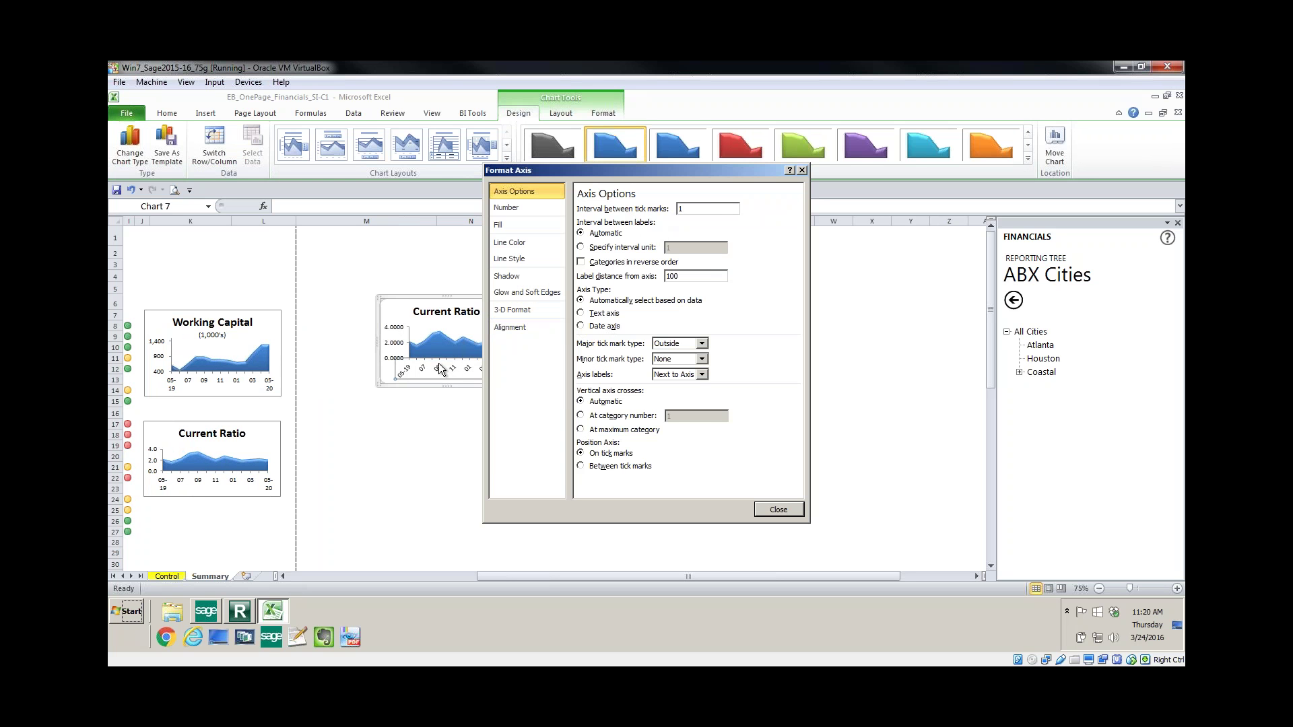
pyautogui.click(582, 247)
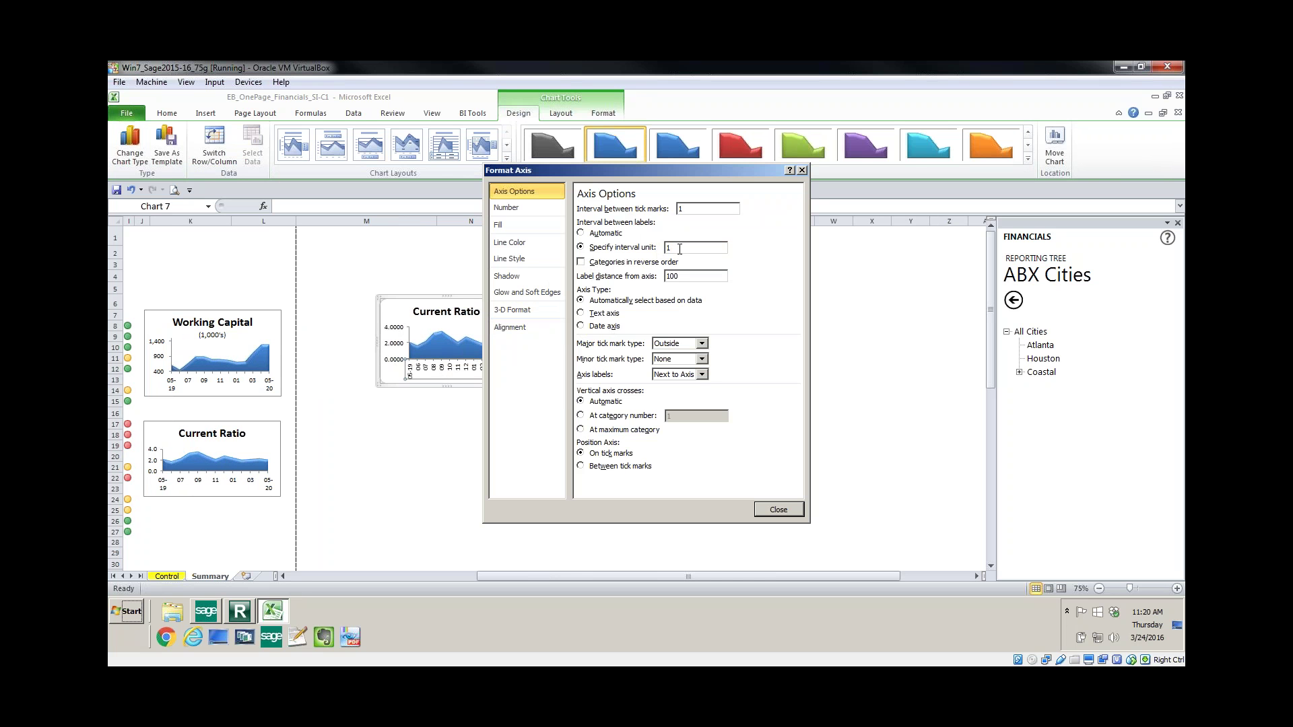
pyautogui.moveTo(679, 249); pyautogui.dragTo(667, 249)
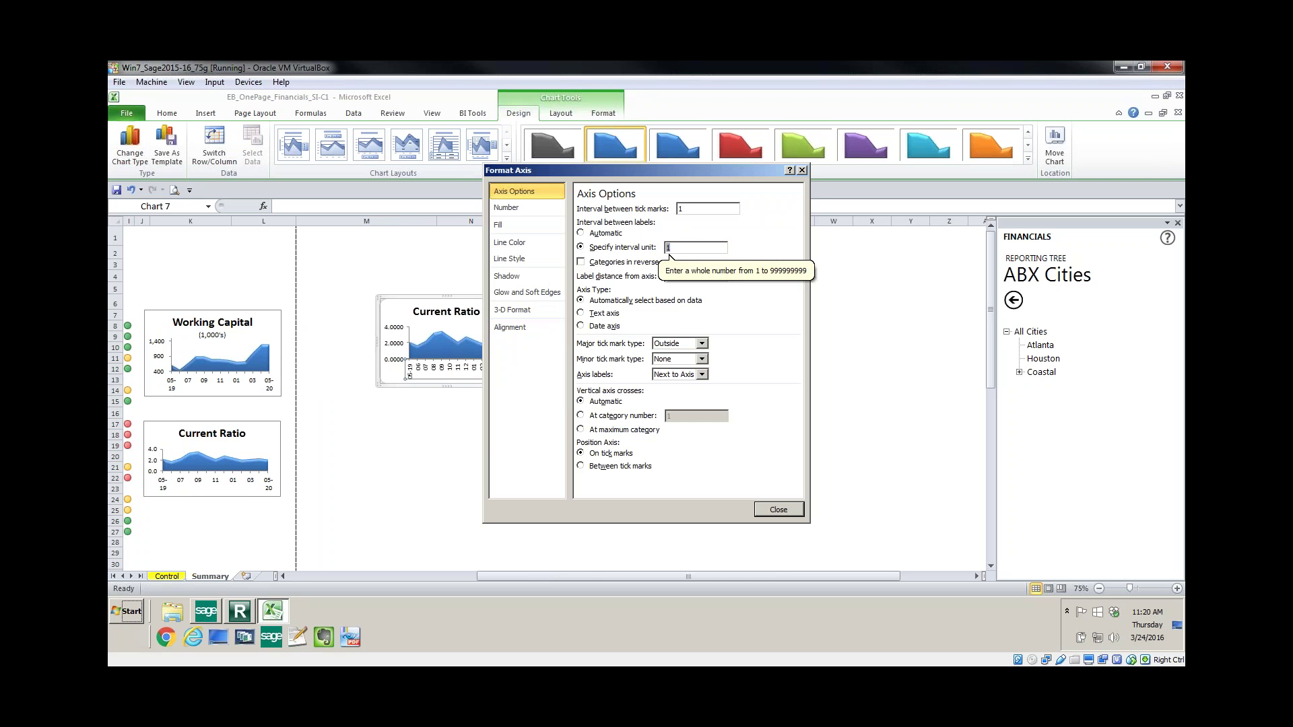
pyautogui.write('2')
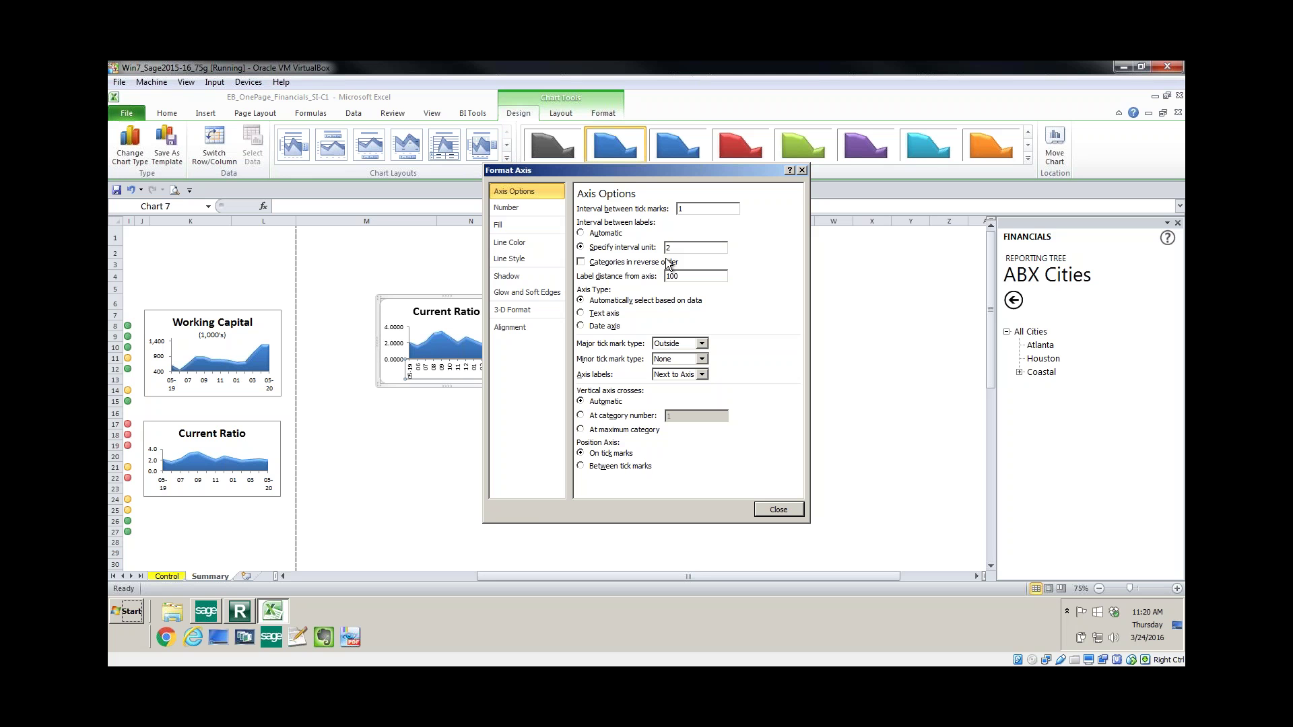
pyautogui.press('Tab')
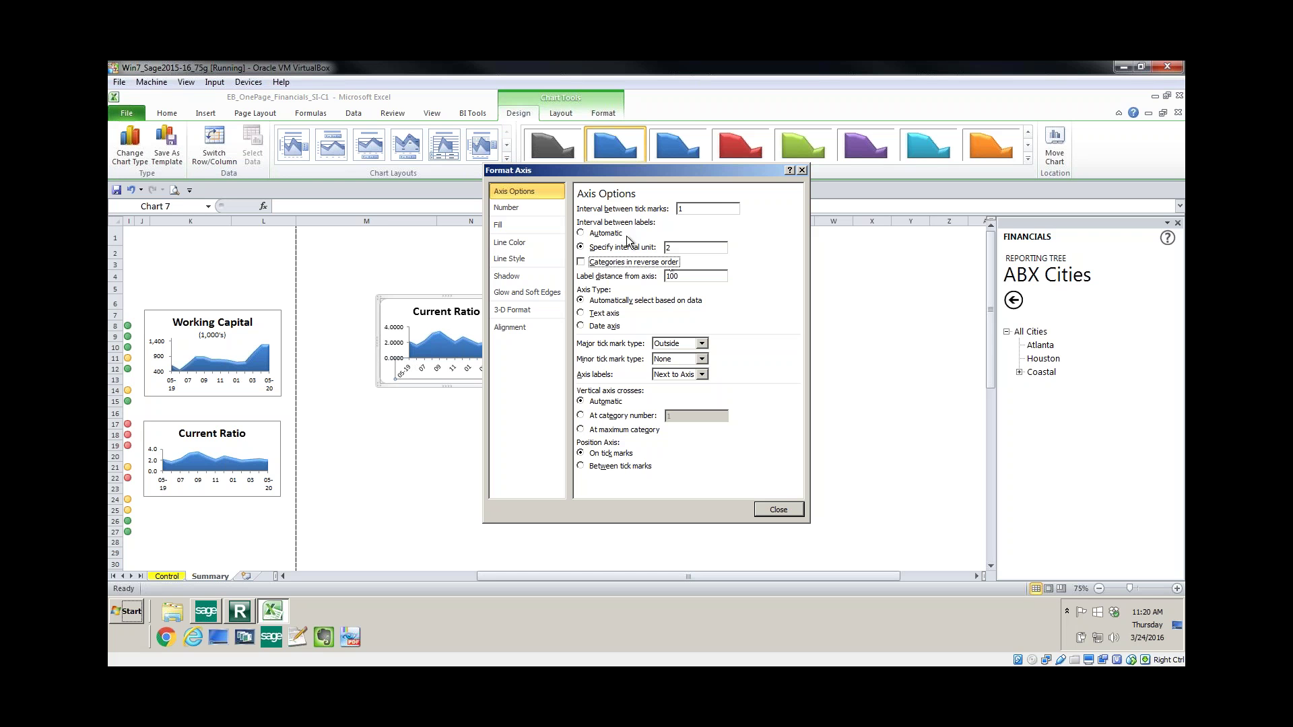
# Set the custom text angle of the new Current Ratio chart's horizontal axis labels to 0° and close the axis formatting
pyautogui.moveTo(627, 173); pyautogui.dragTo(713, 180)
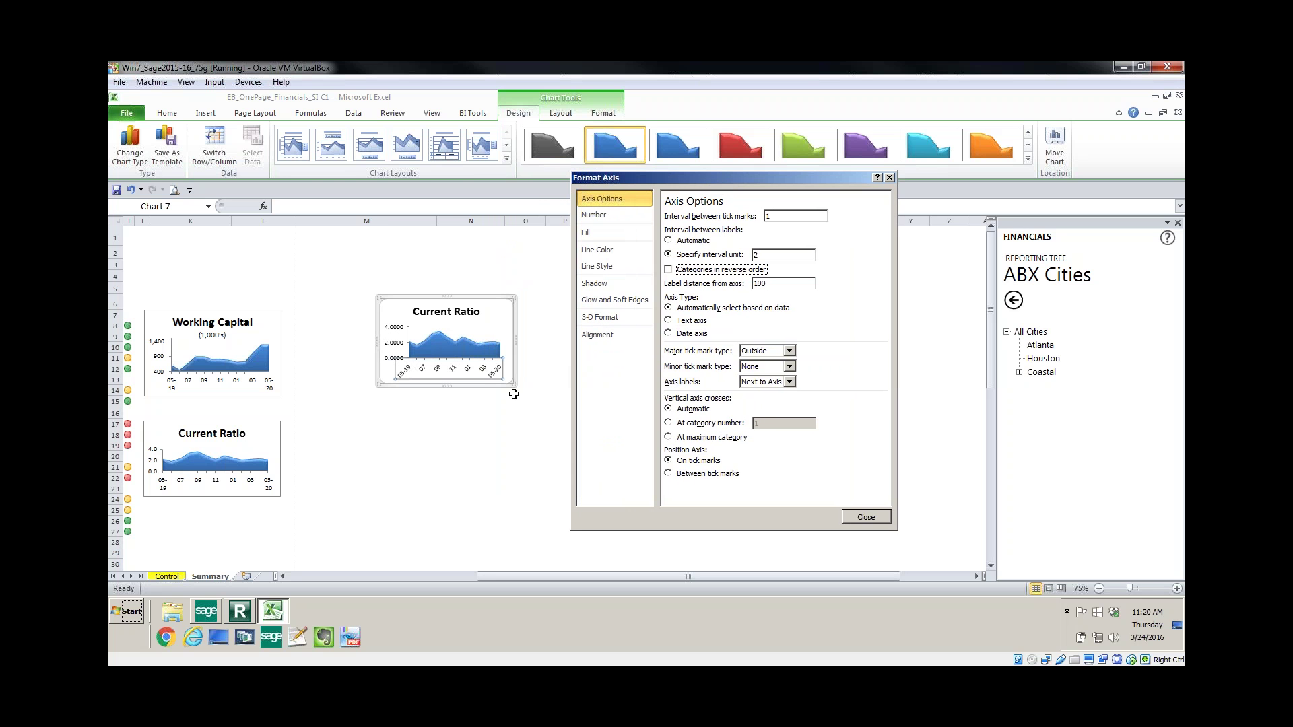
pyautogui.click(595, 335)
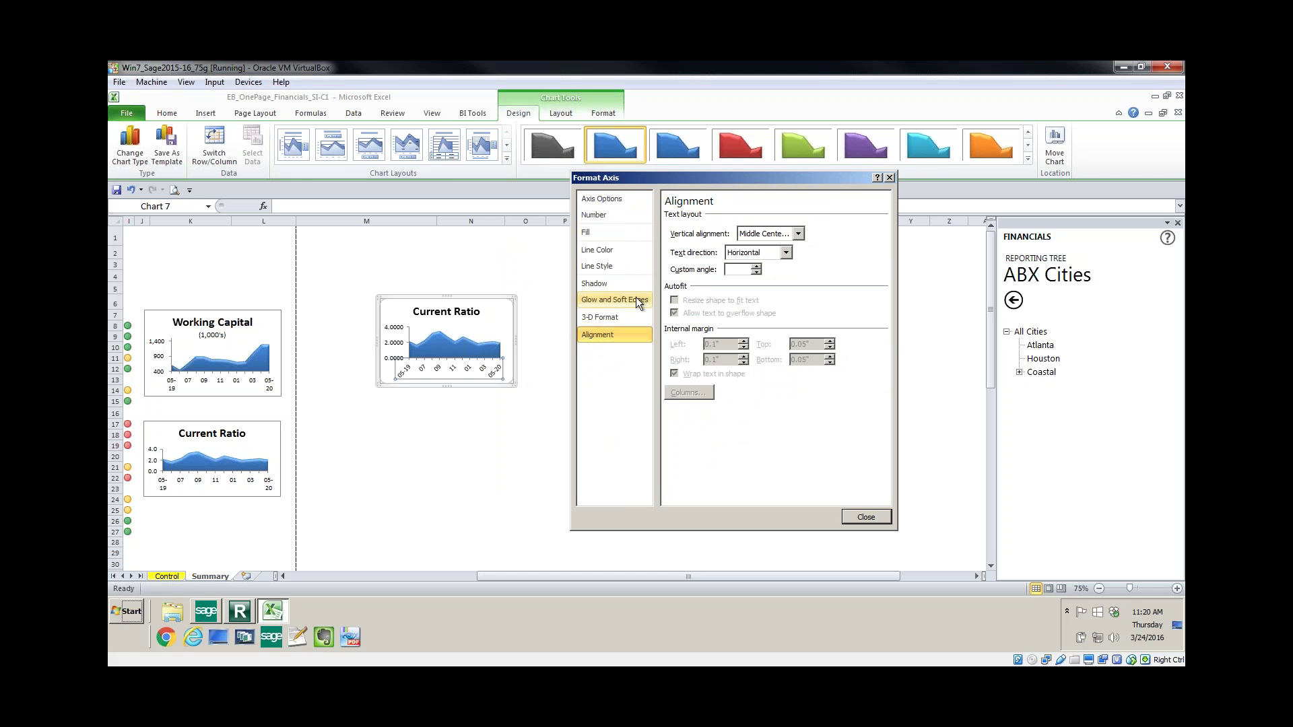
pyautogui.click(757, 267)
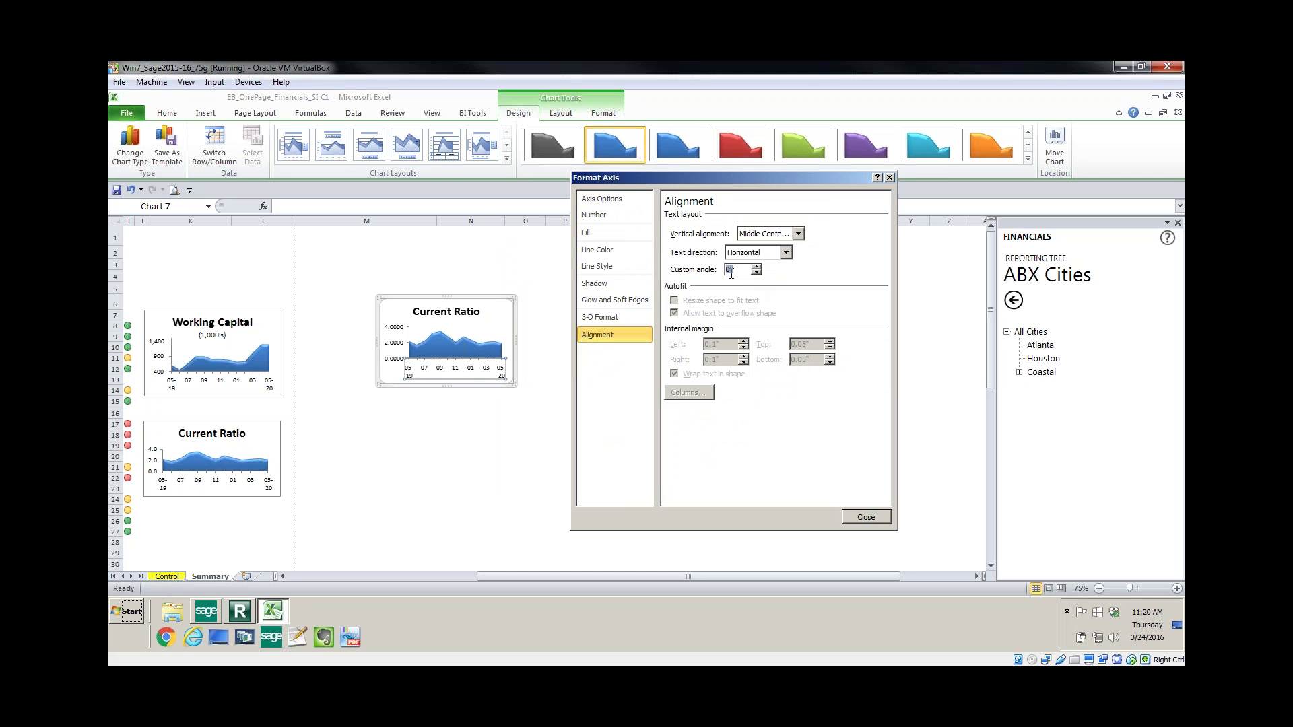
pyautogui.write('0')
pyautogui.click(756, 268)
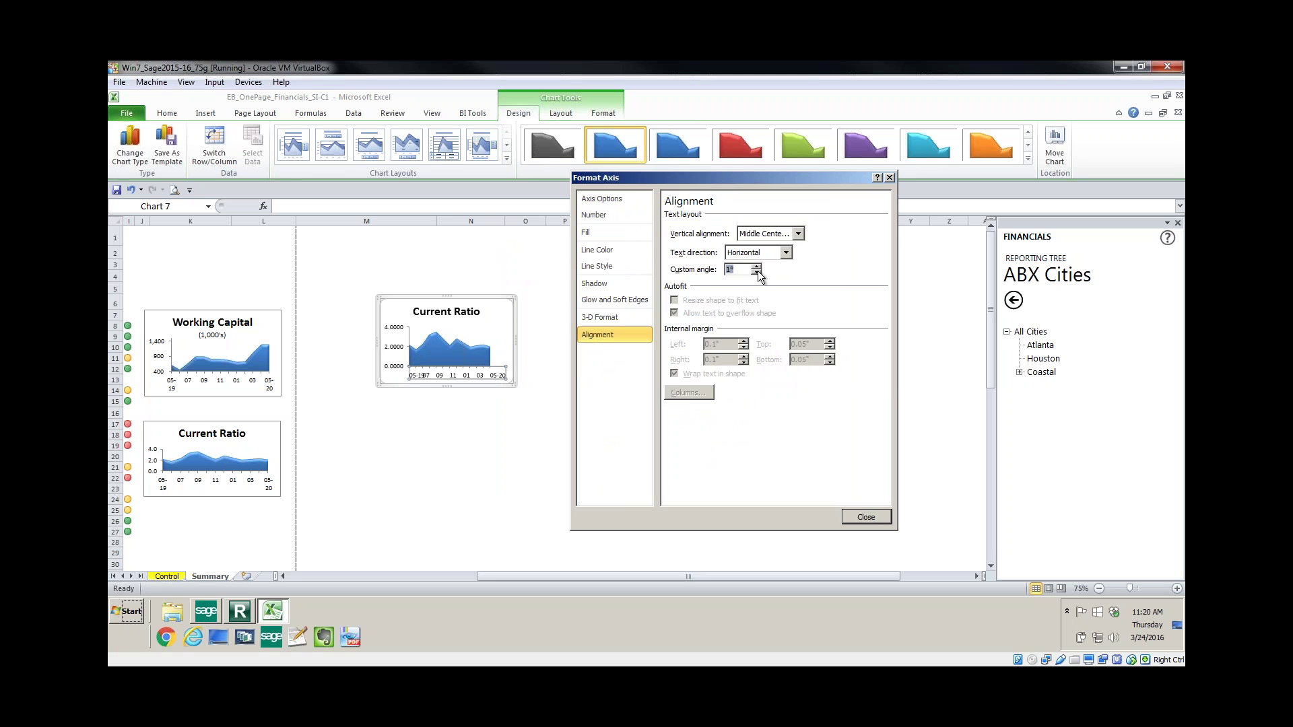
pyautogui.click(757, 272)
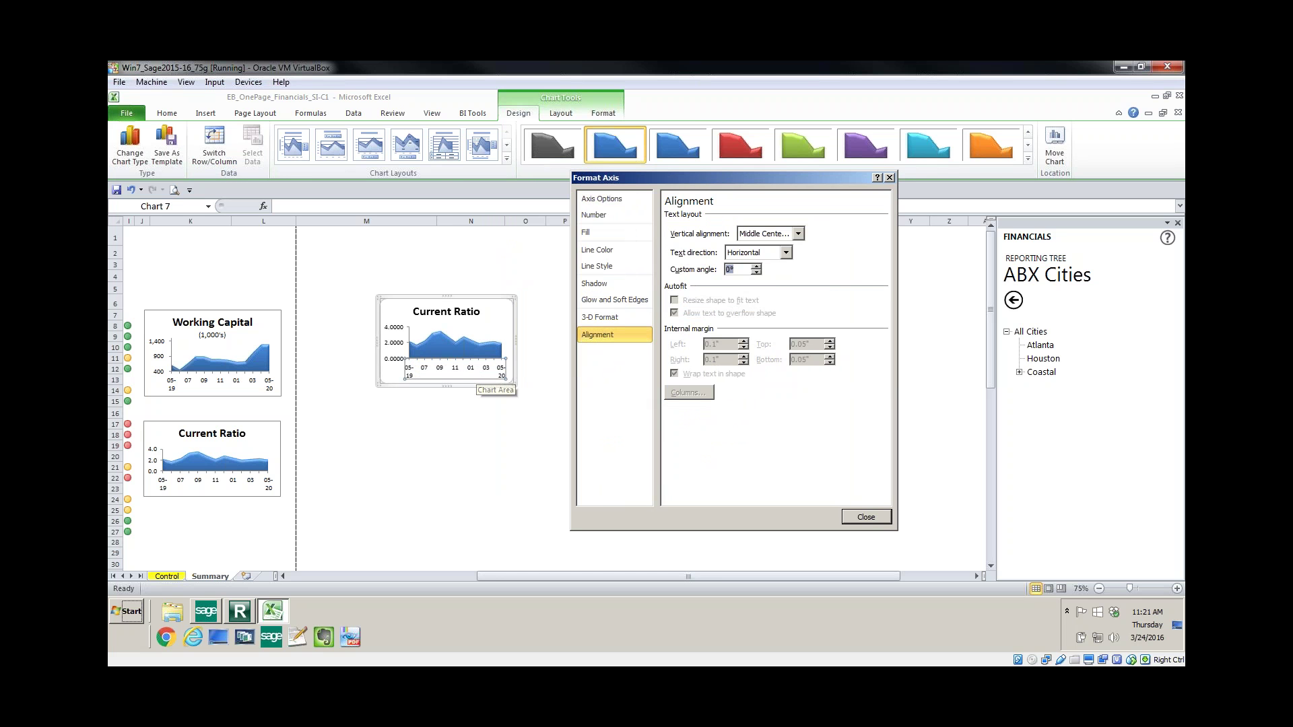
pyautogui.click(869, 519)
pyautogui.click(870, 519)
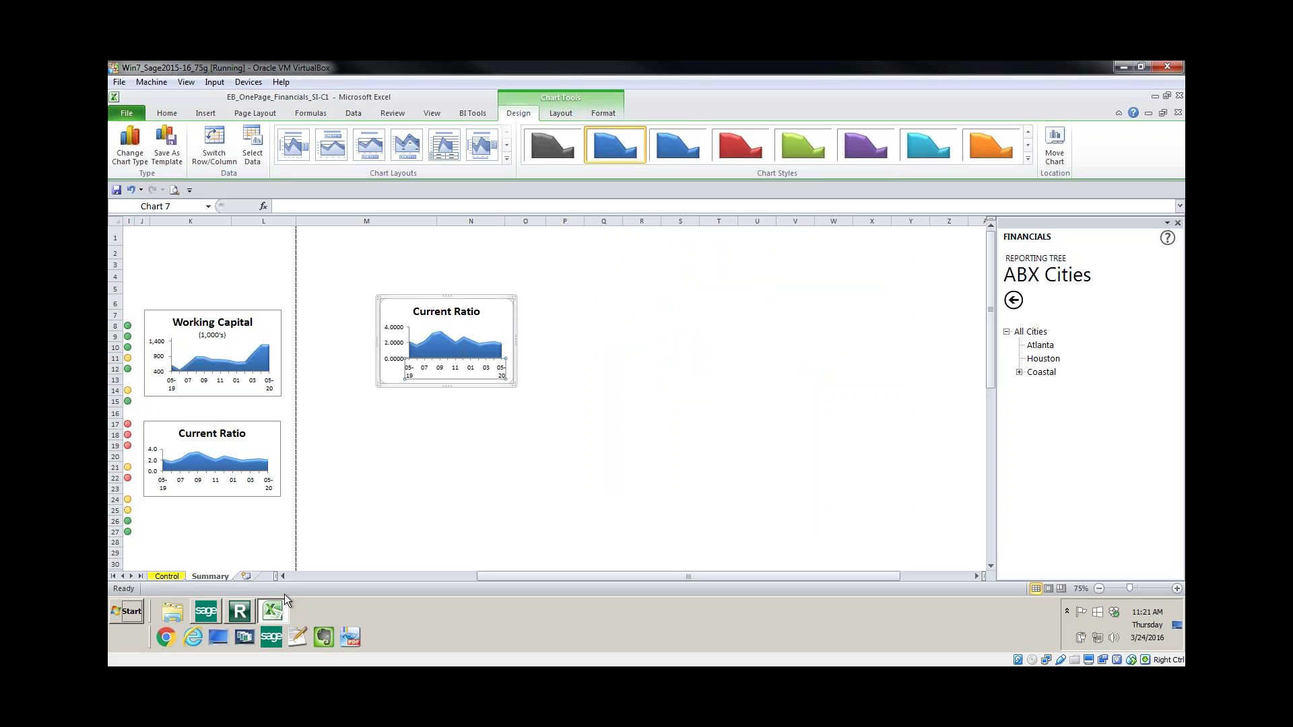
# Review the axis options of the Net Income chart's horizontal axis, including its label distance, without changing them
pyautogui.click(282, 577)
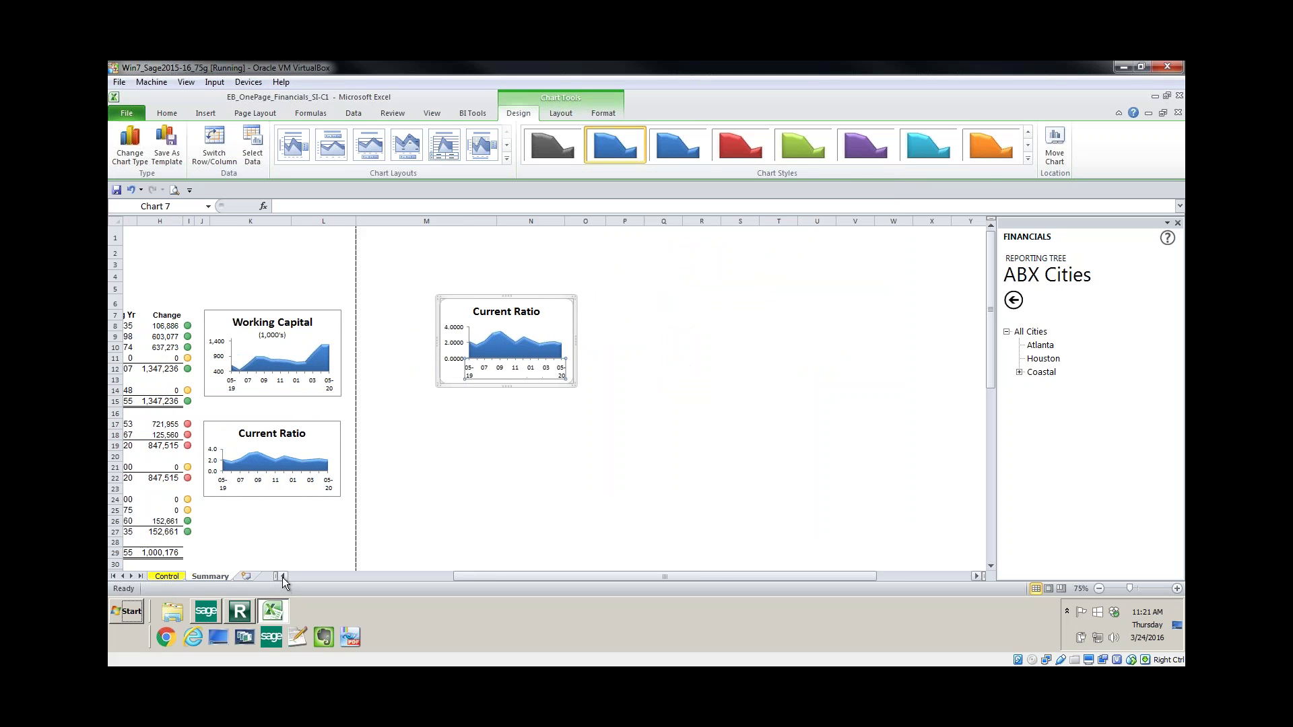
pyautogui.click(282, 576)
pyautogui.click(281, 576)
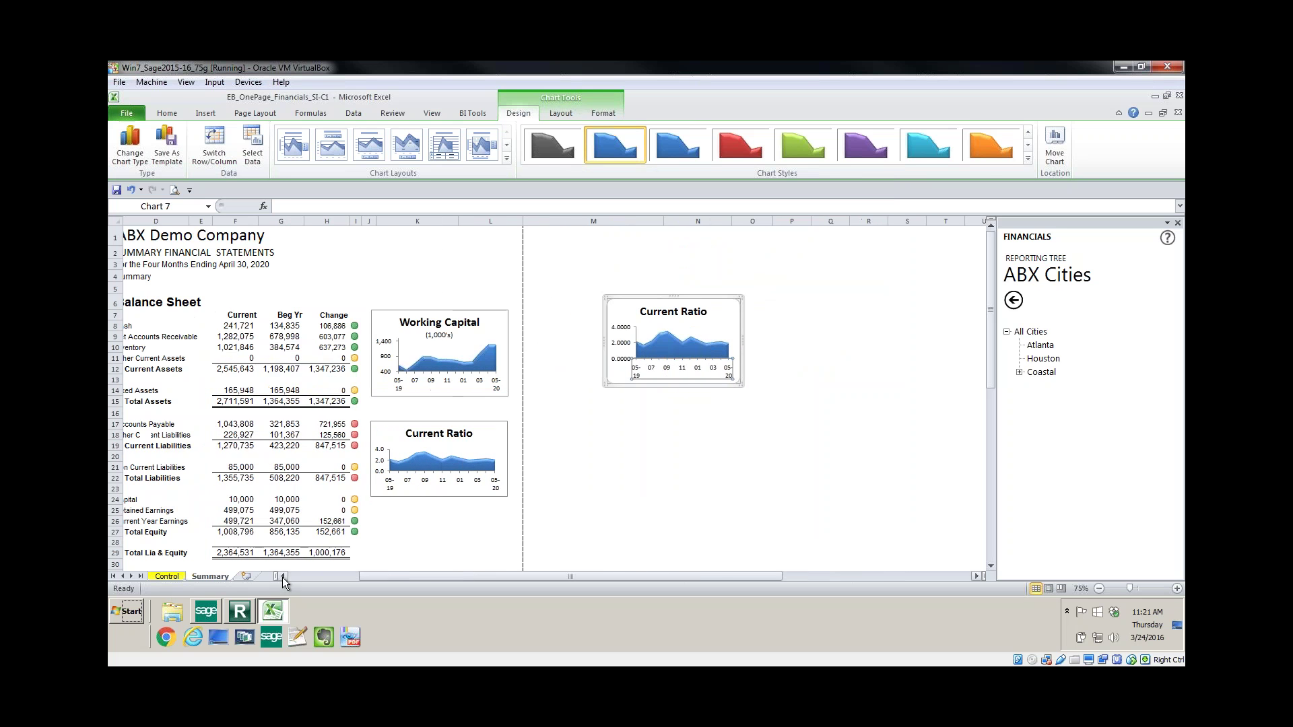
pyautogui.click(620, 455)
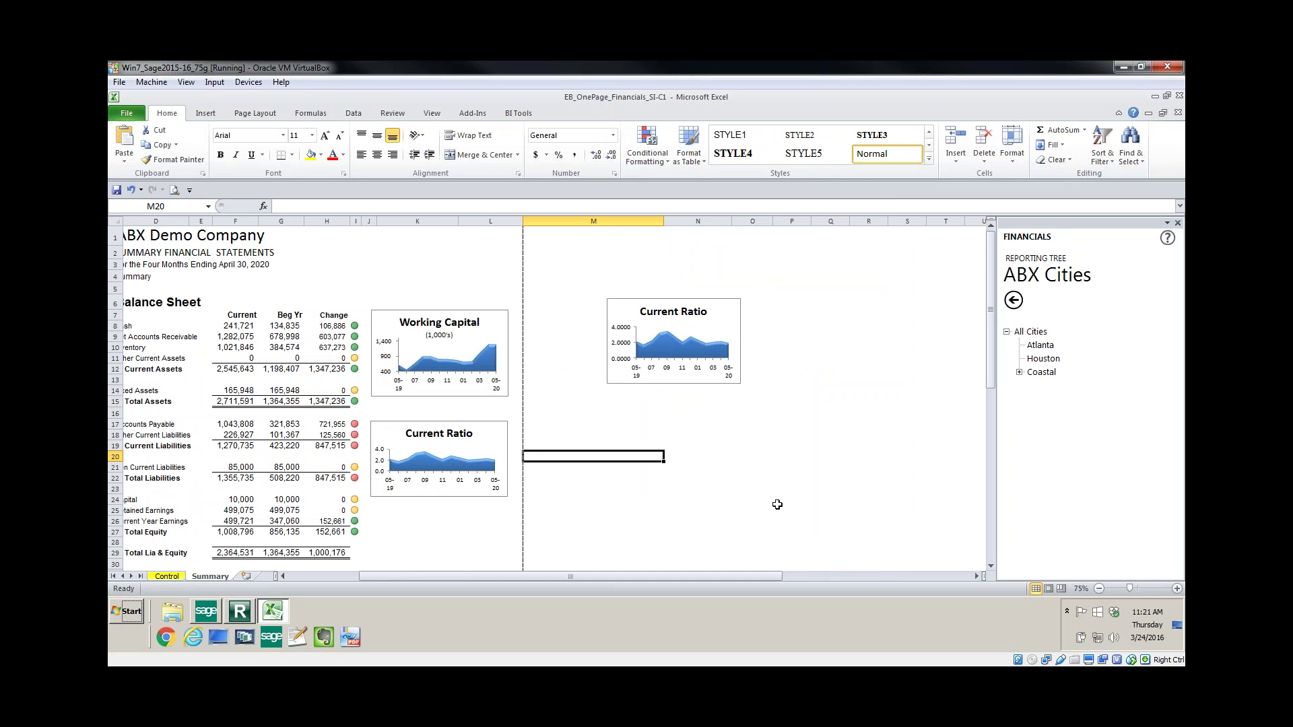
pyautogui.click(989, 512)
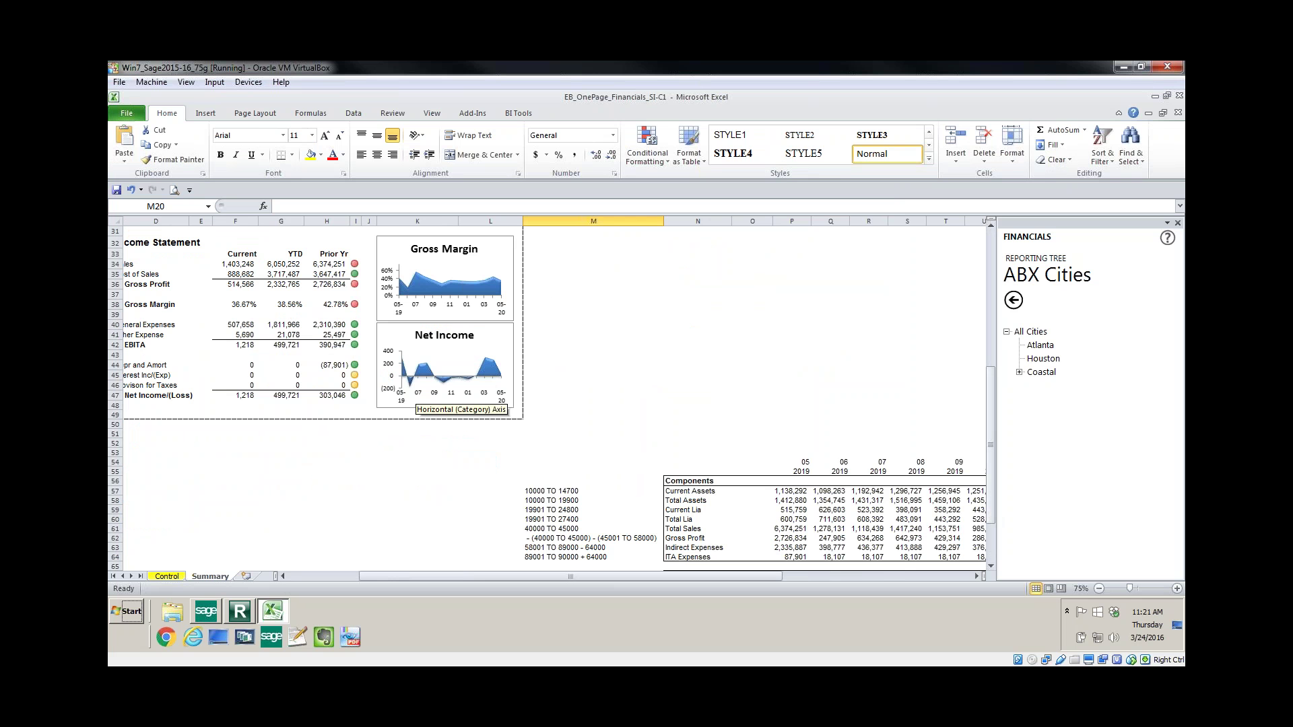
pyautogui.doubleClick(417, 396)
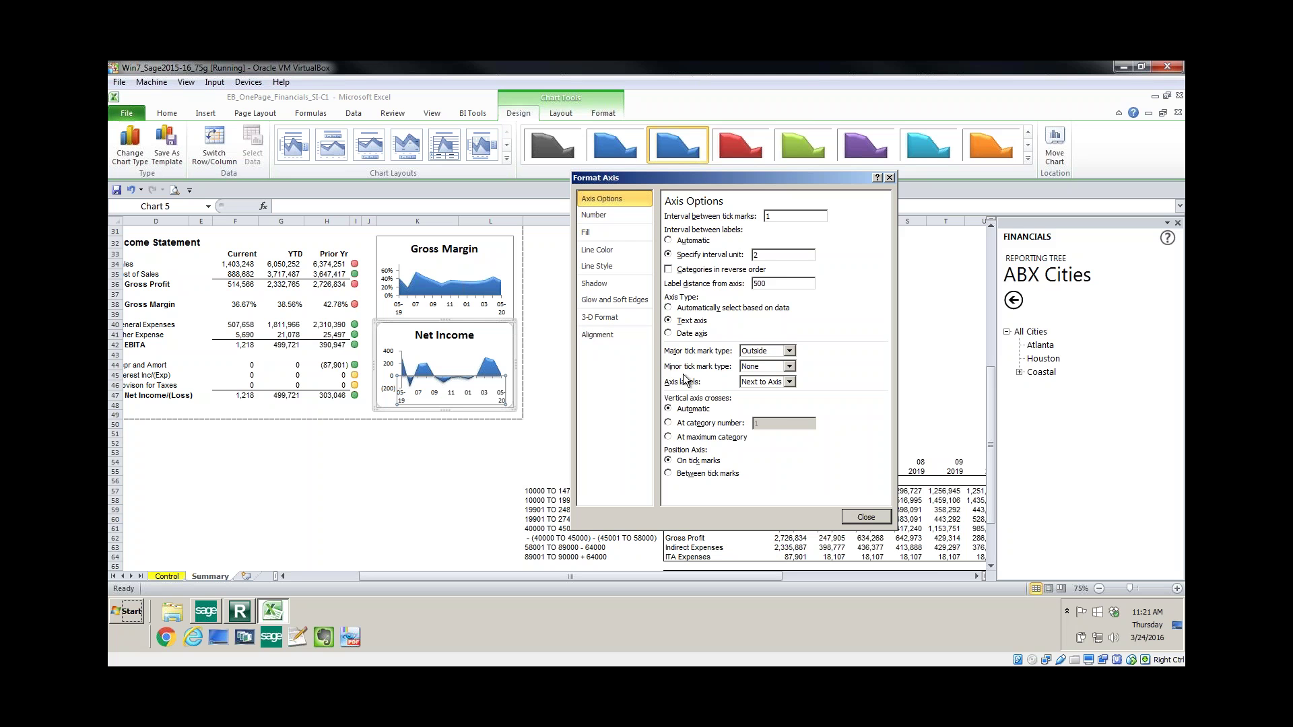
pyautogui.click(867, 516)
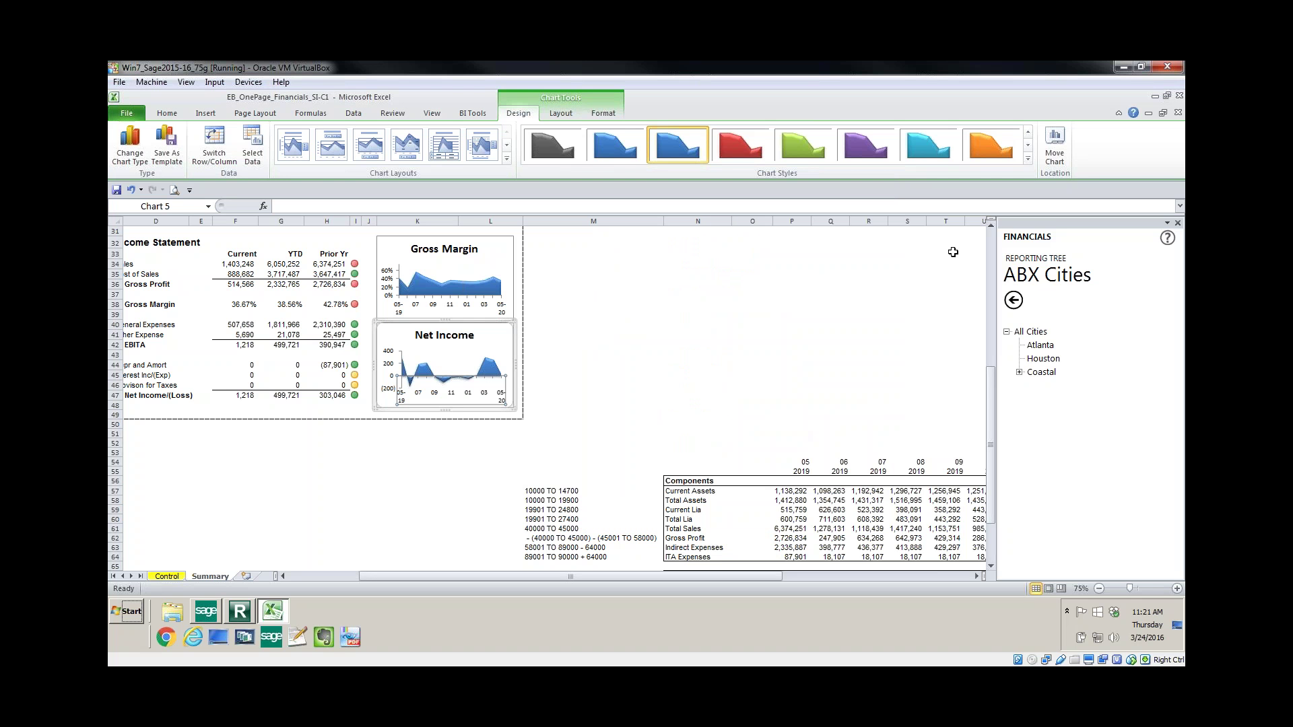
# Review the axis options of the Working Capital chart's vertical axis, including its fixed minimum and maximum, without changing them
pyautogui.click(990, 246)
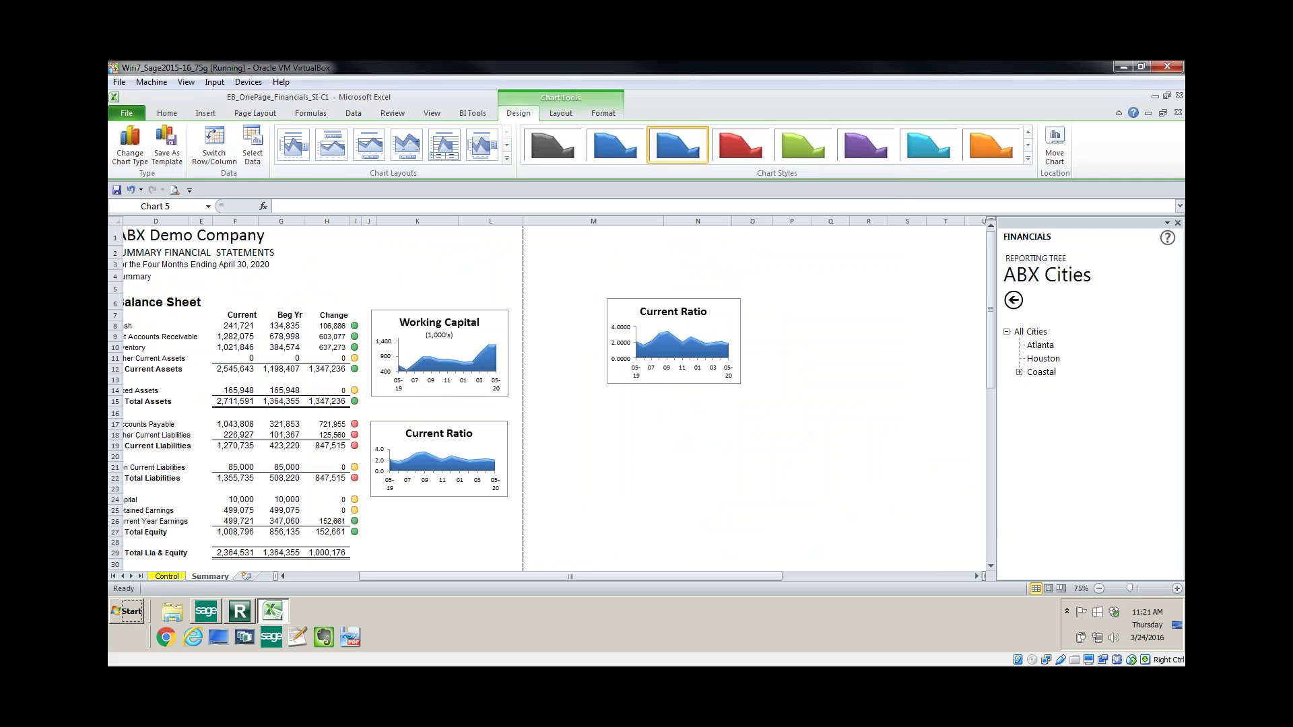
pyautogui.click(417, 376)
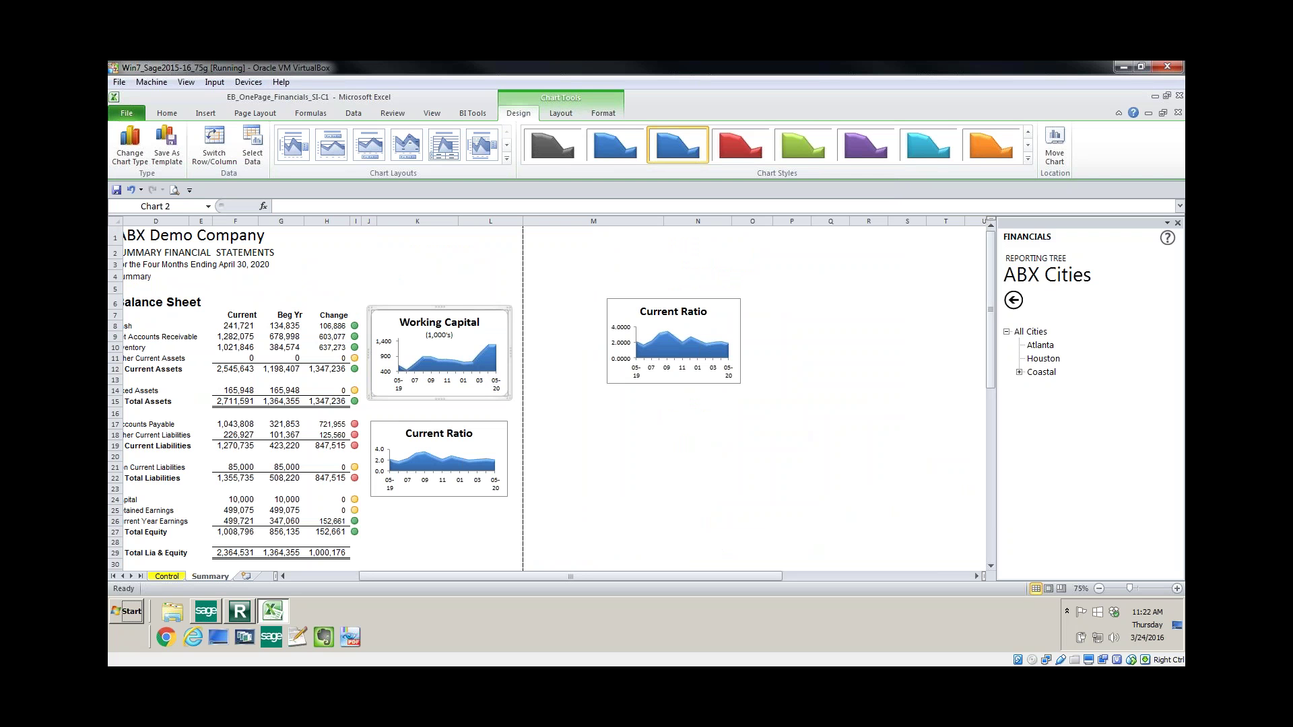
pyautogui.click(547, 389)
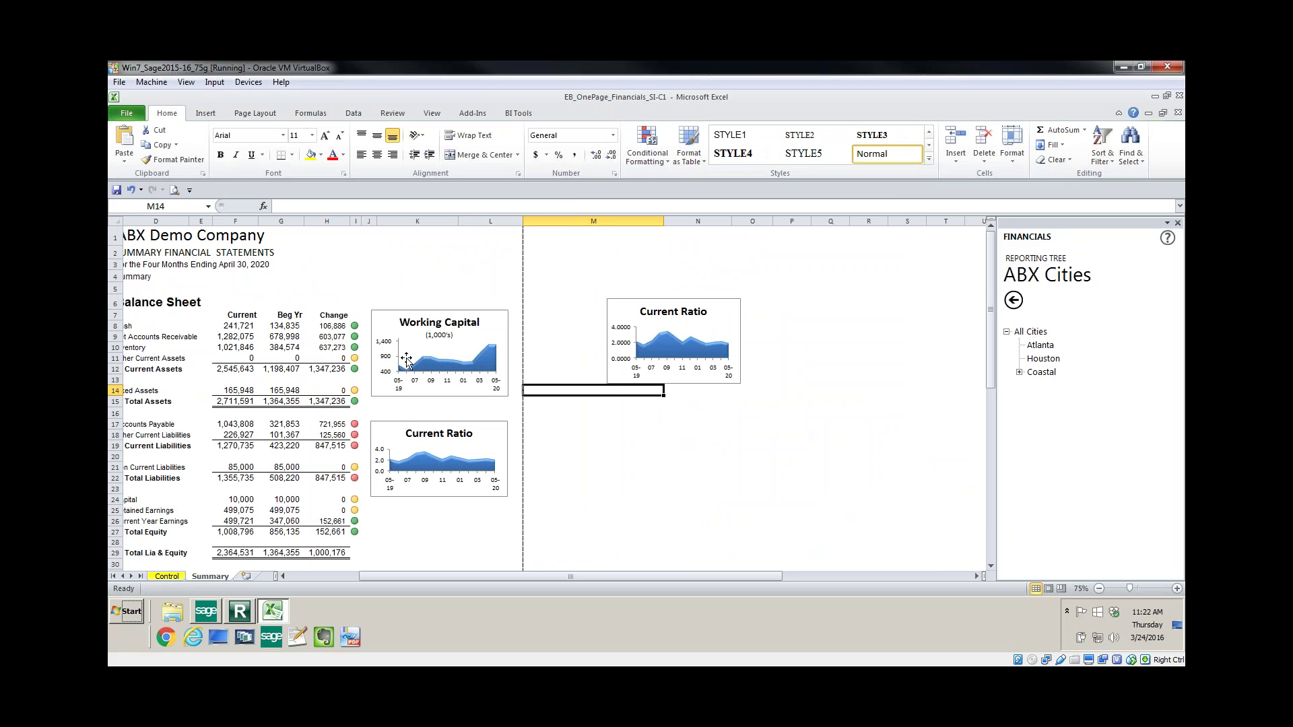
pyautogui.click(407, 361)
pyautogui.doubleClick(407, 360)
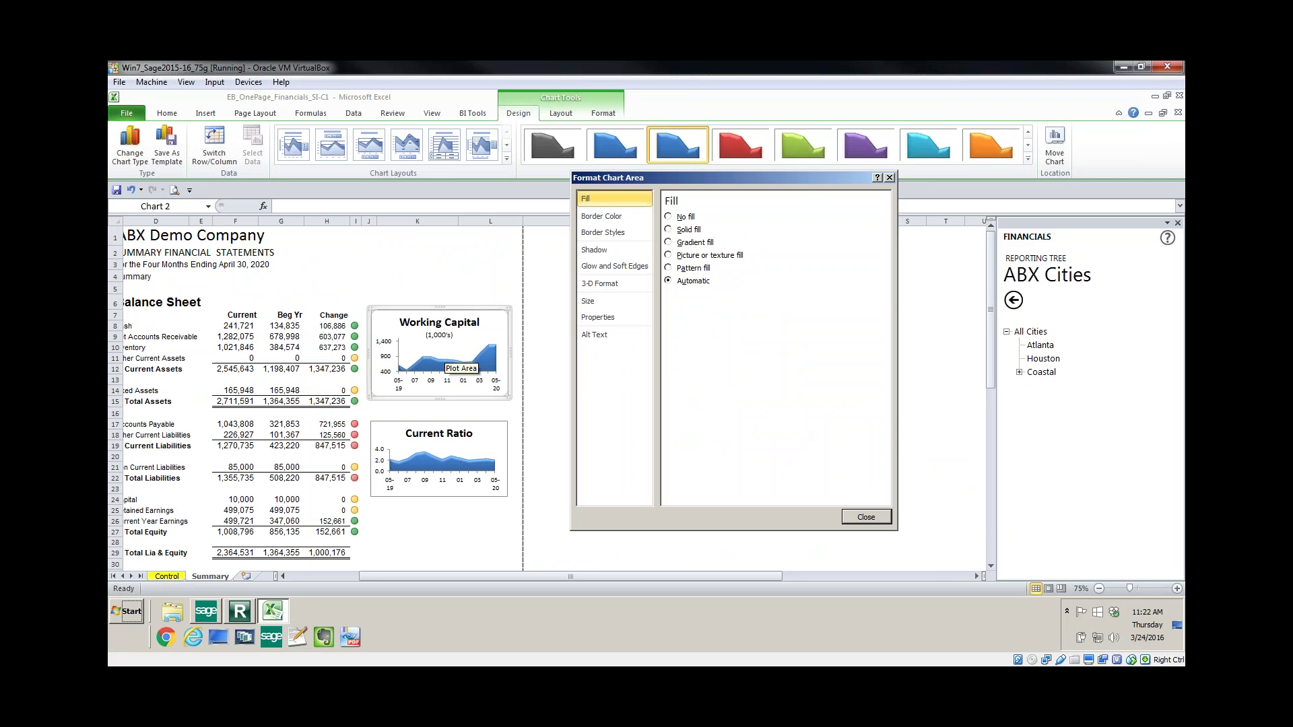
pyautogui.click(889, 179)
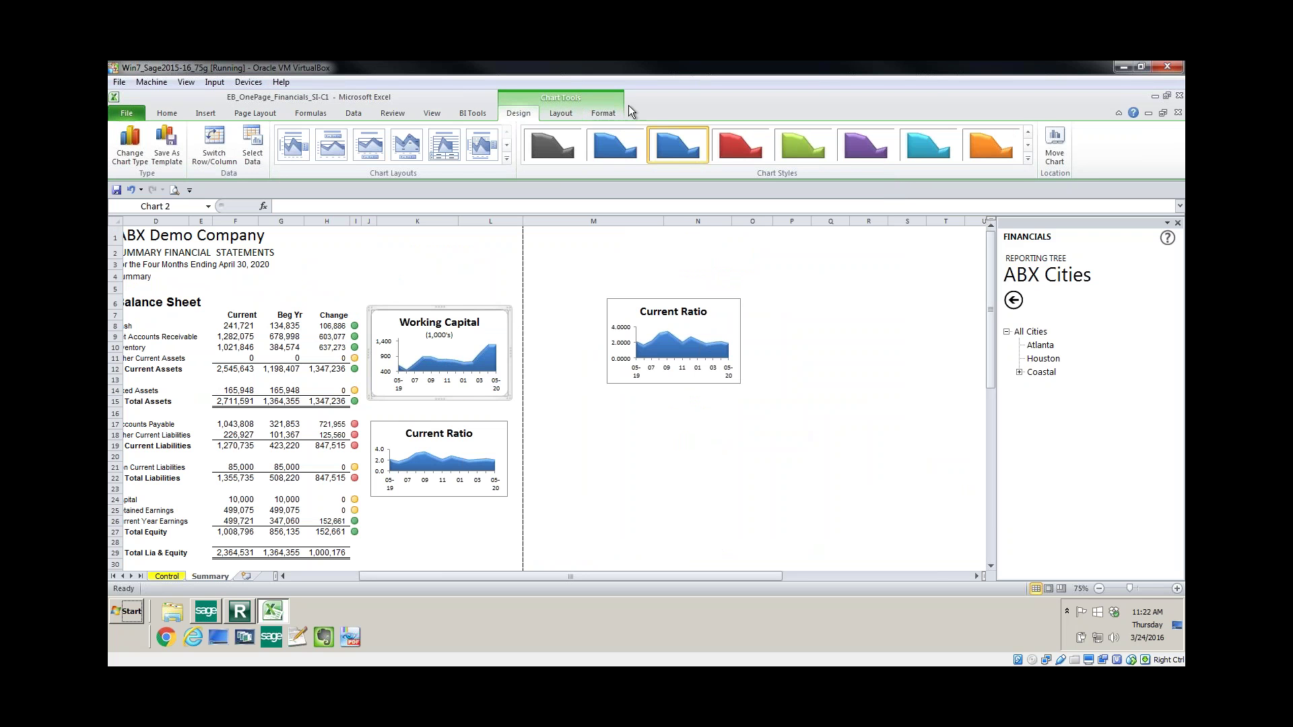
pyautogui.click(603, 114)
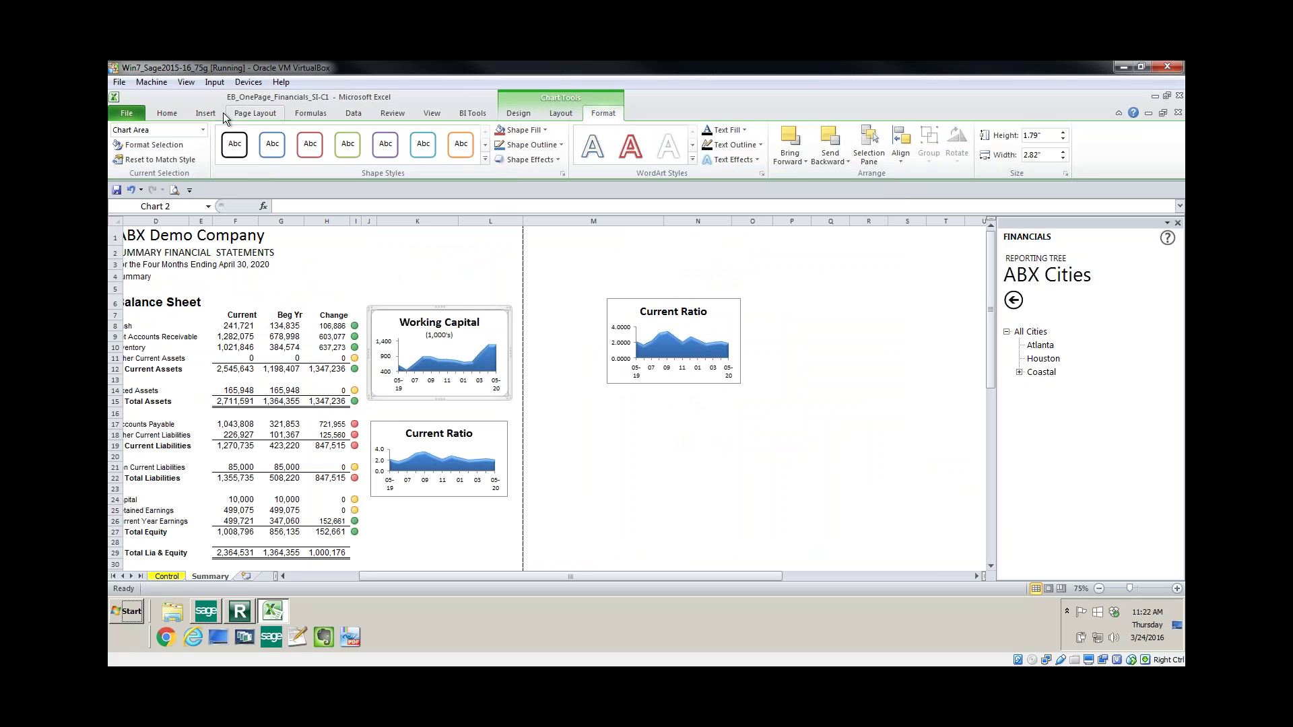
pyautogui.click(207, 127)
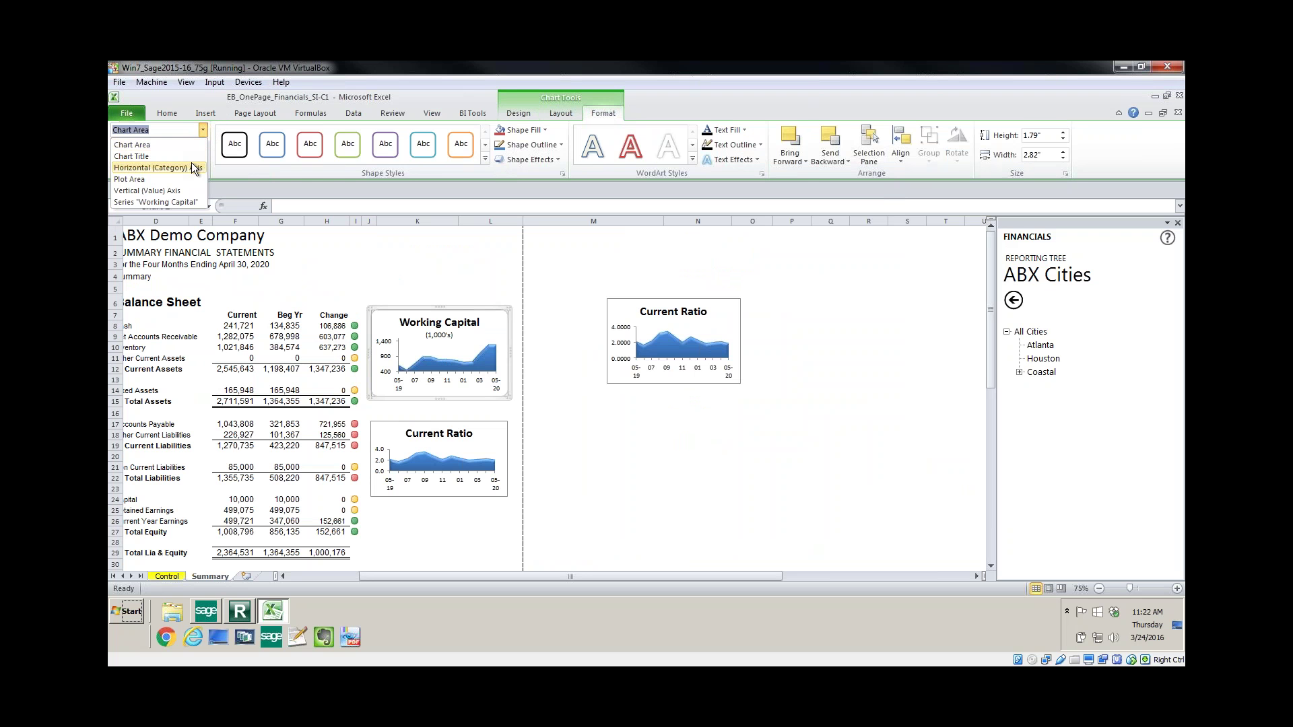
pyautogui.click(187, 188)
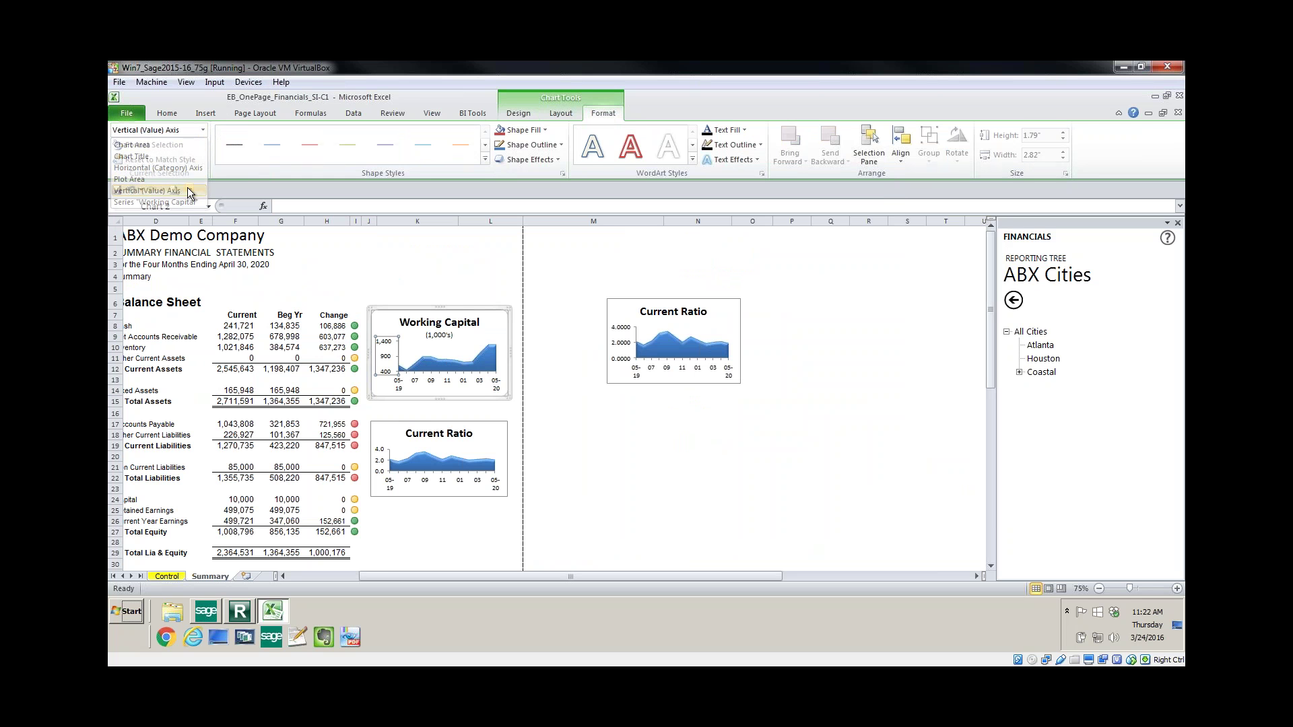
pyautogui.doubleClick(390, 362)
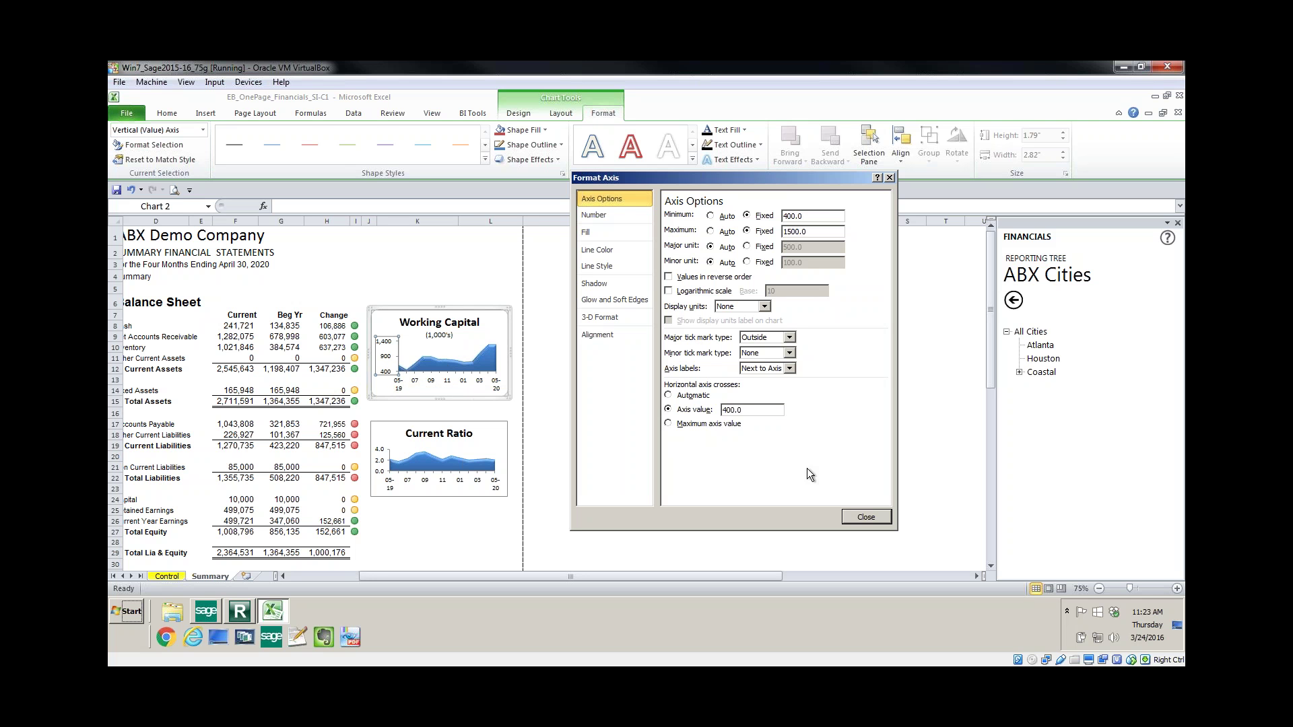
pyautogui.click(865, 517)
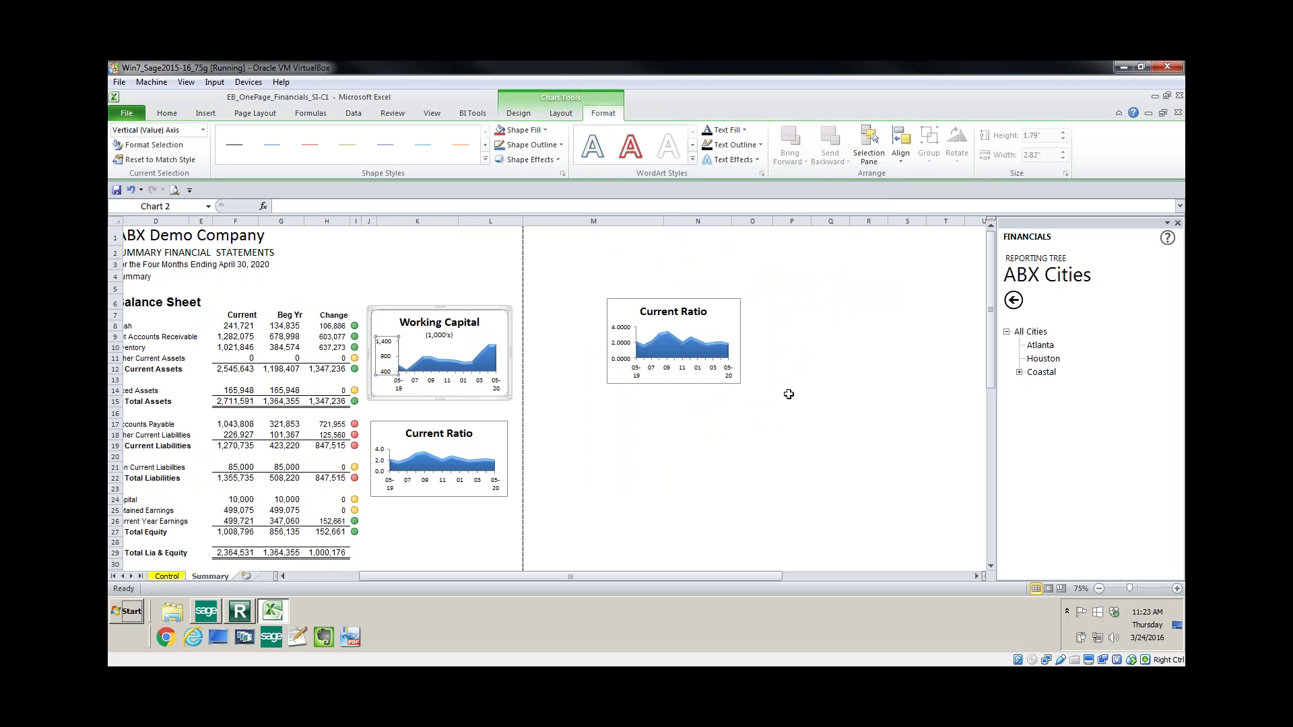
# Move the new Current Ratio chart right over columns O to R, and insert a line sparkline in M9 from the Current Ratio data P68:AB68
pyautogui.moveTo(721, 329); pyautogui.dragTo(856, 333)
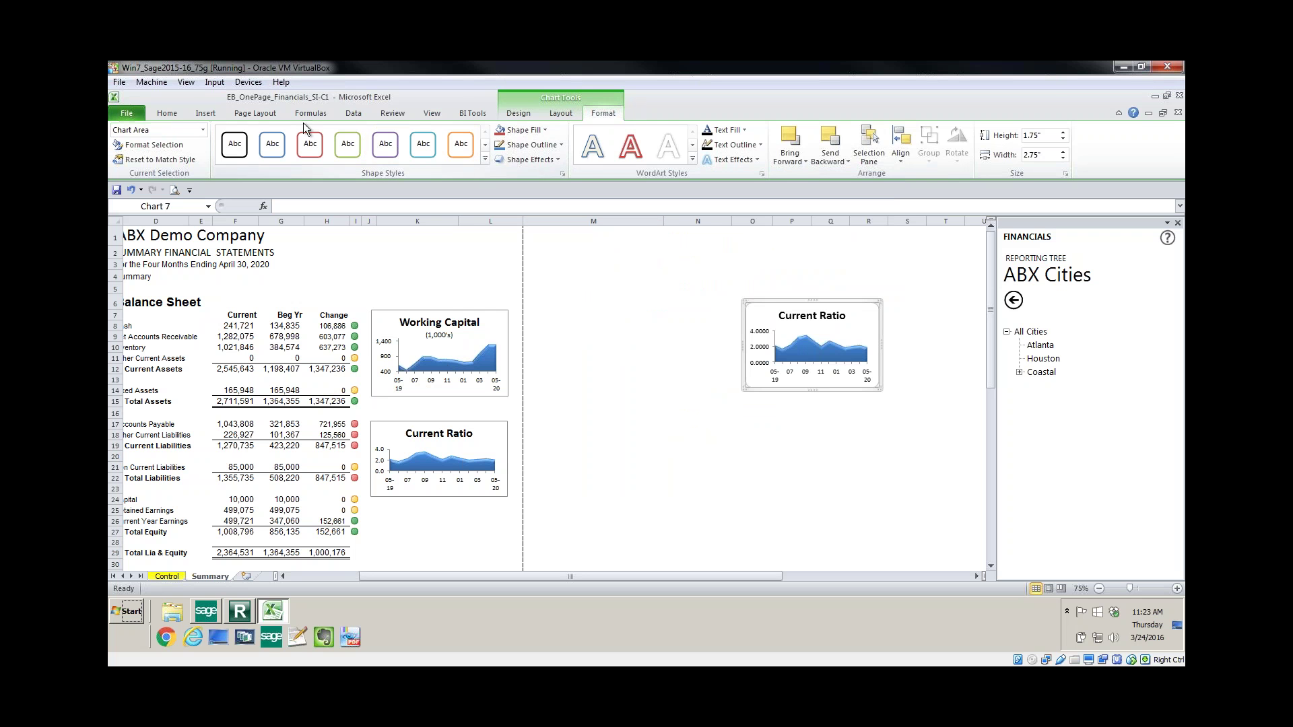
pyautogui.click(209, 113)
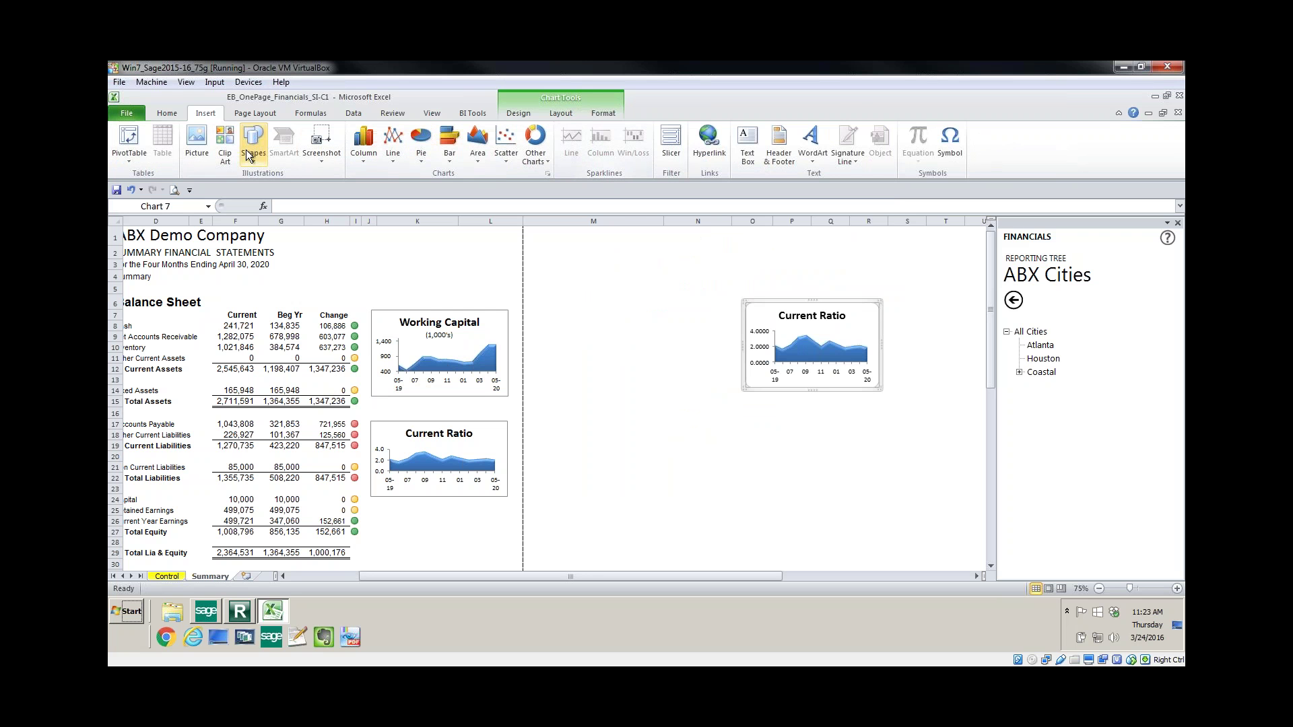
pyautogui.click(587, 338)
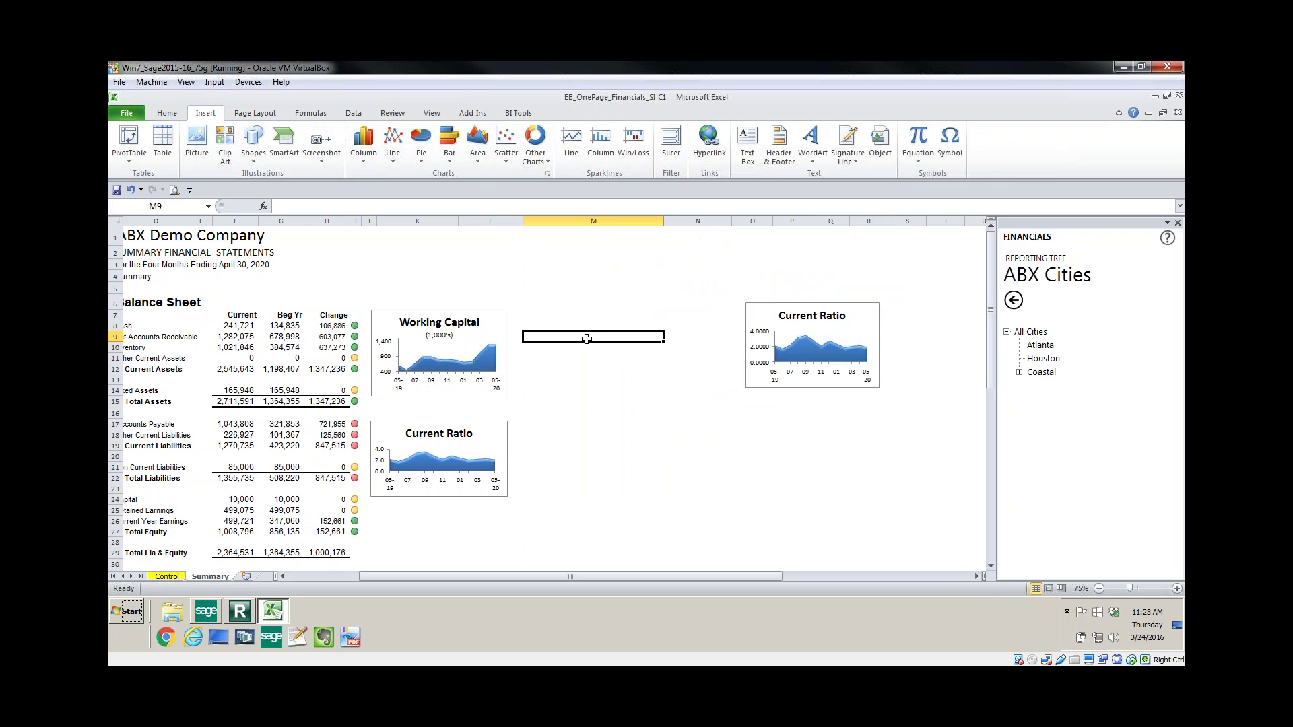
pyautogui.click(571, 143)
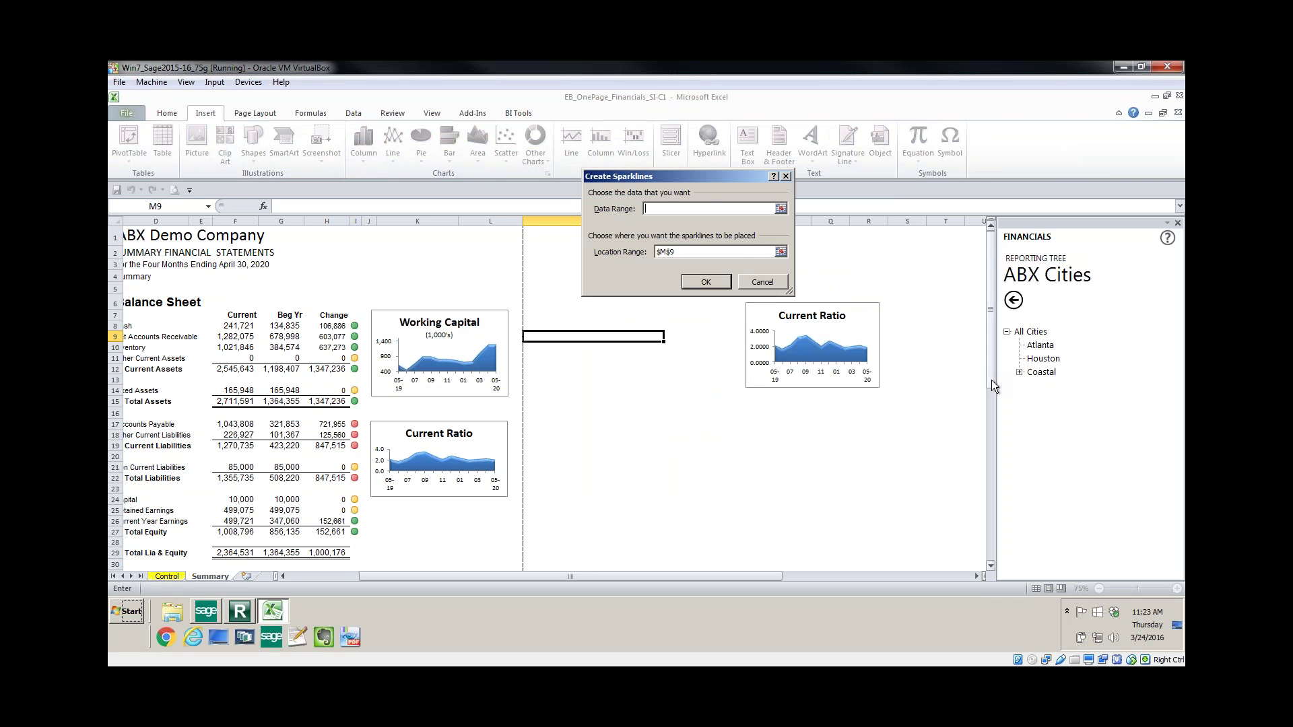
pyautogui.moveTo(991, 380); pyautogui.dragTo(1015, 540)
pyautogui.click(807, 543)
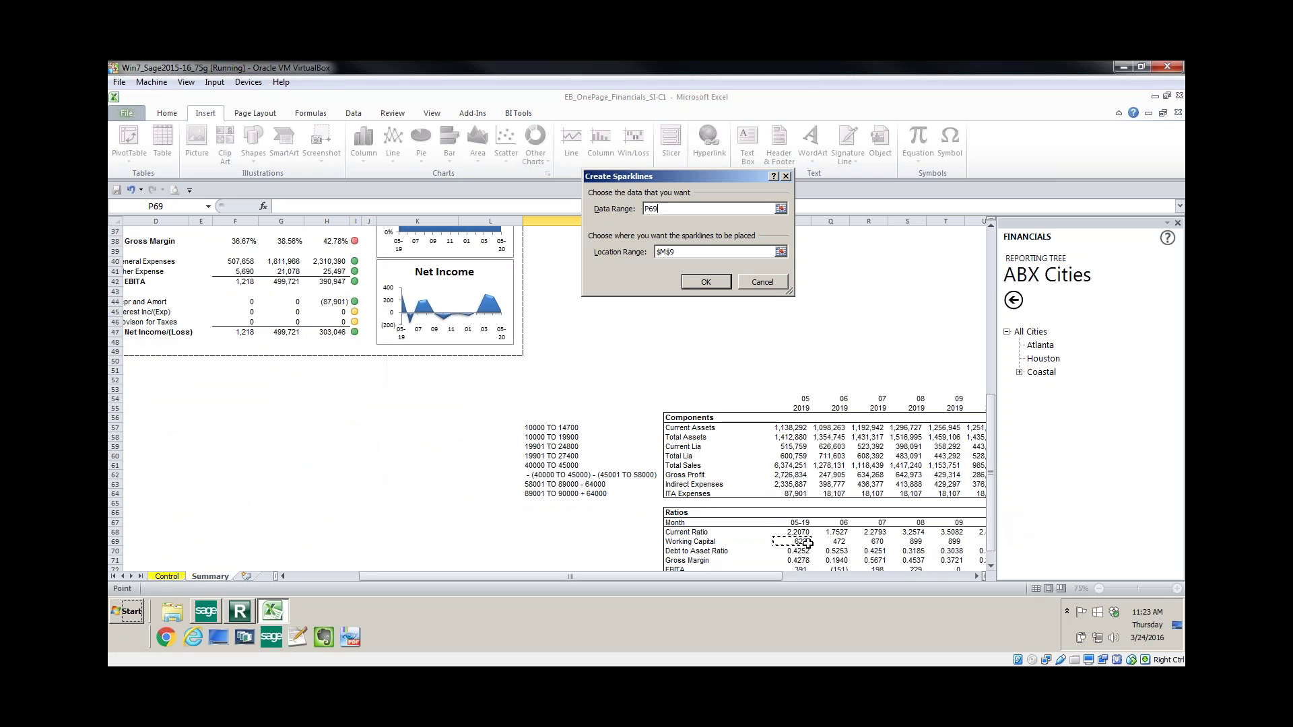
pyautogui.click(799, 533)
pyautogui.moveTo(799, 533); pyautogui.dragTo(917, 532)
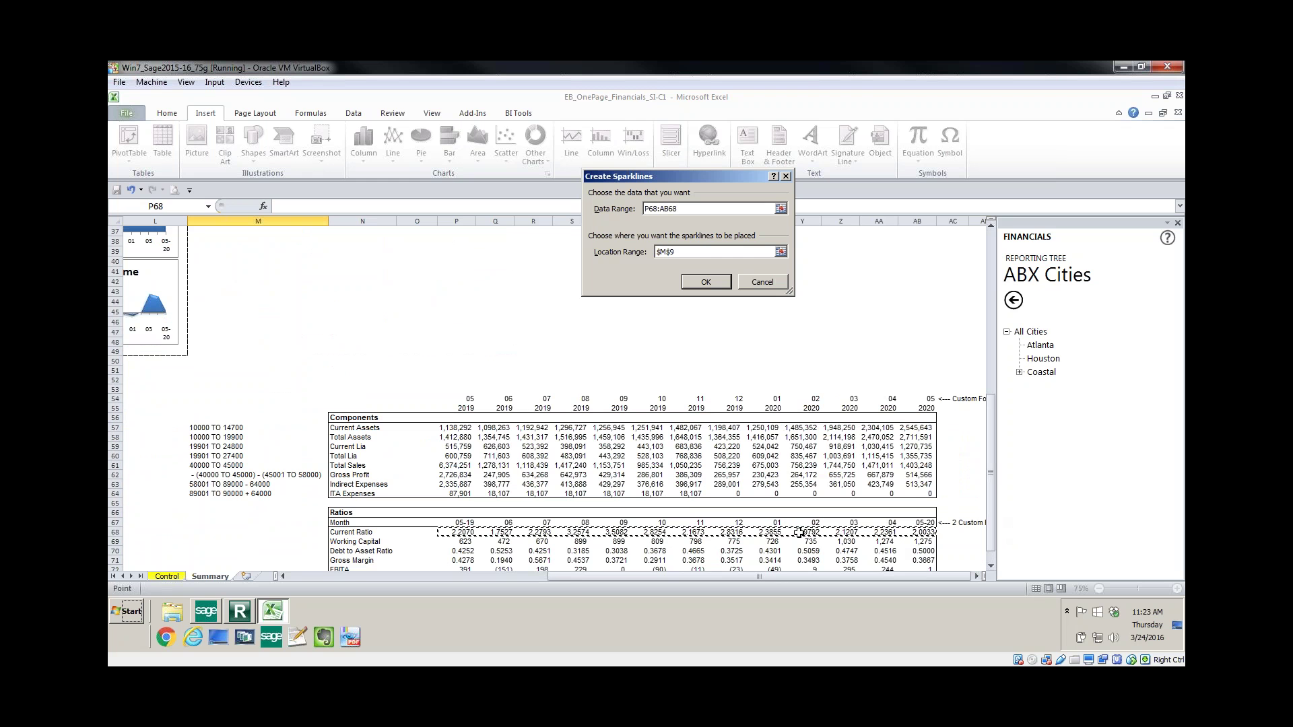
pyautogui.click(709, 253)
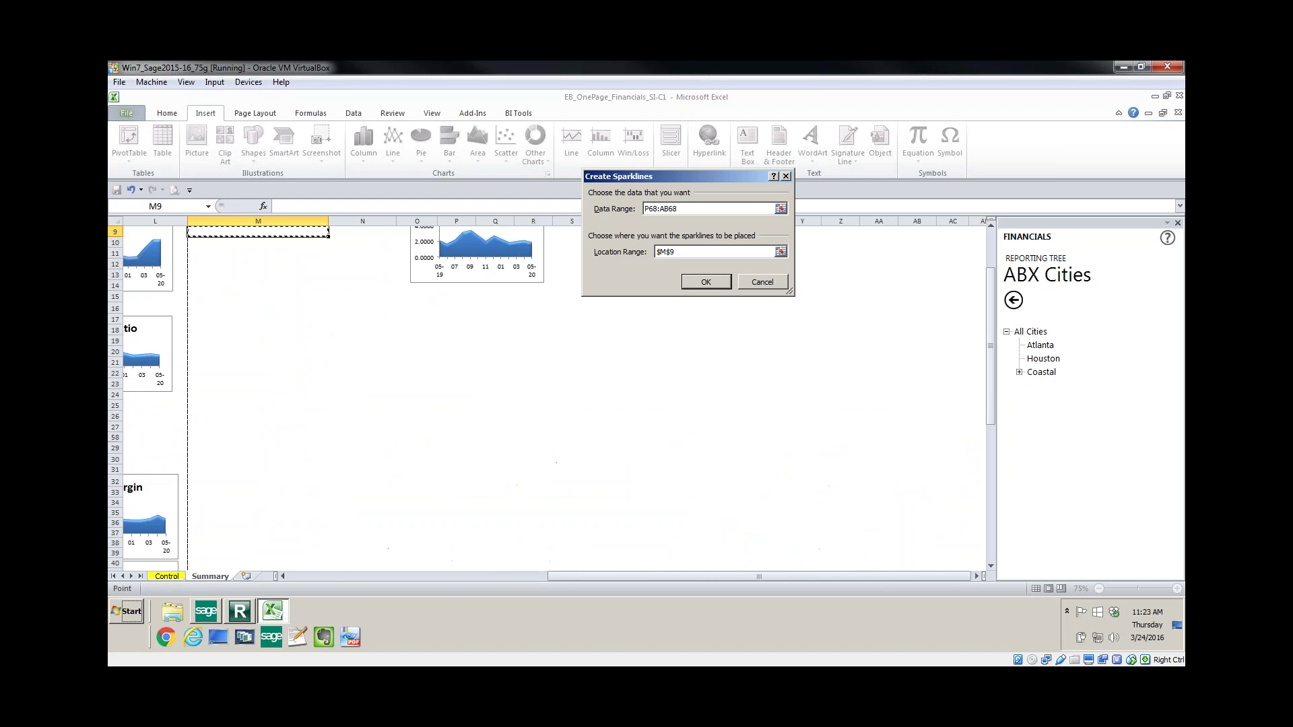
pyautogui.moveTo(671, 252); pyautogui.dragTo(659, 252)
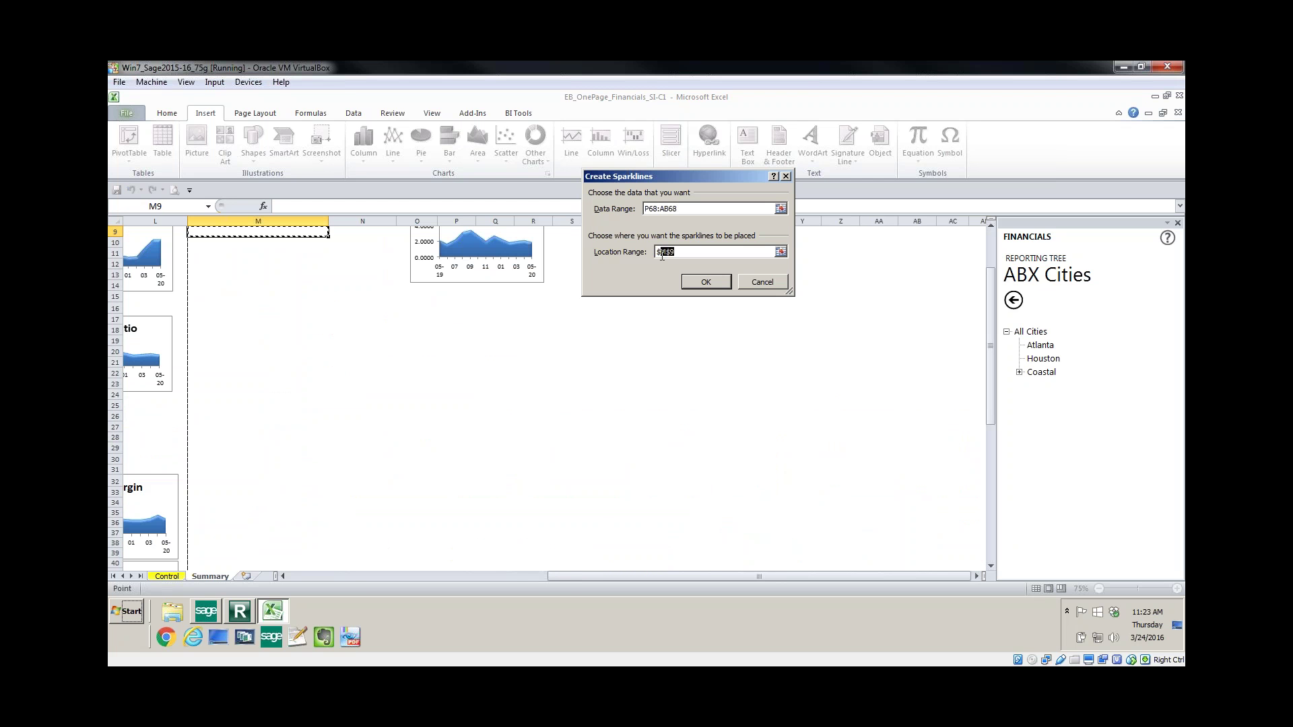
pyautogui.click(704, 282)
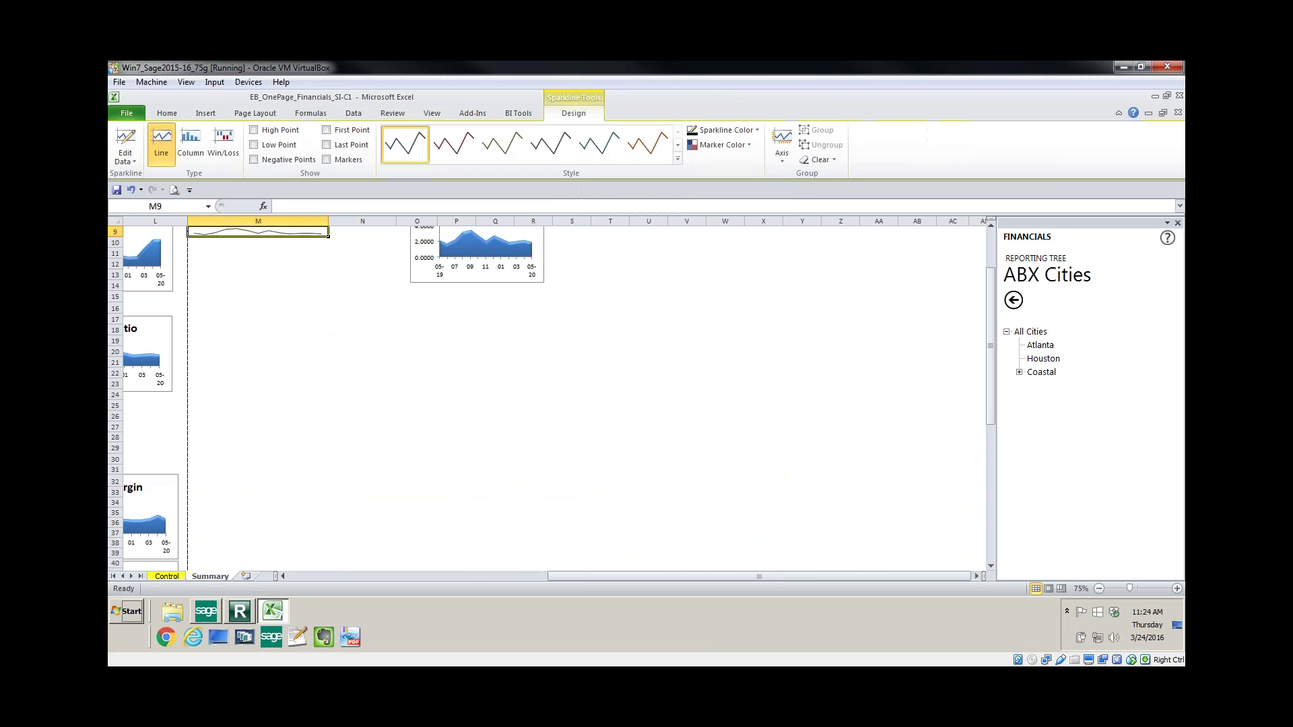
# Examine the line sparkline in M9 alongside the balance sheet and its area charts
pyautogui.moveTo(990, 317); pyautogui.dragTo(991, 260)
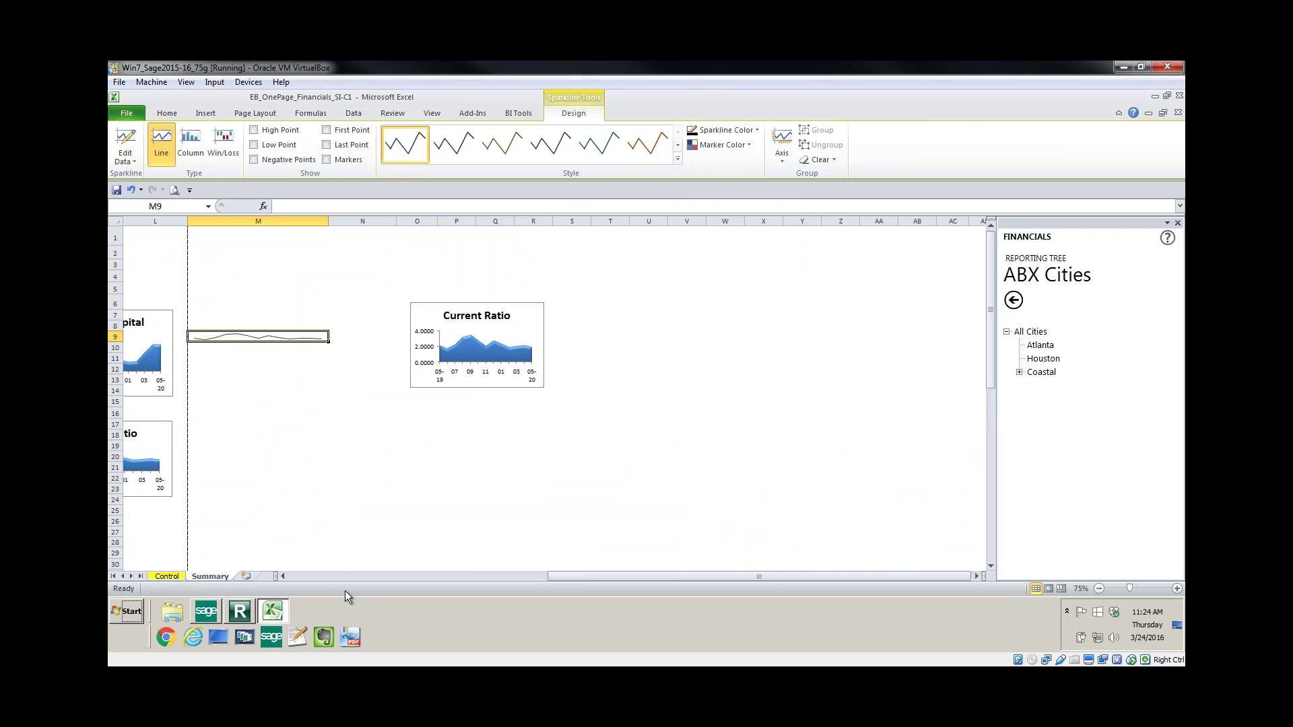
pyautogui.click(284, 575)
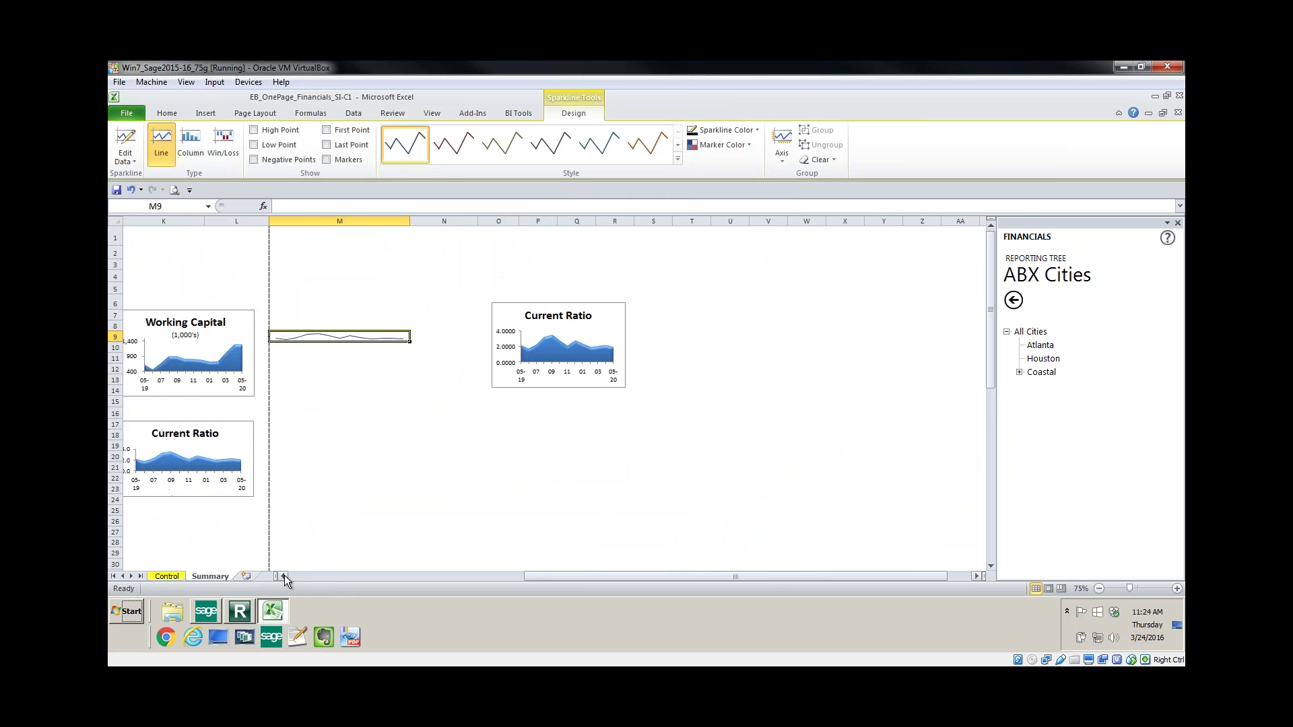
pyautogui.click(284, 576)
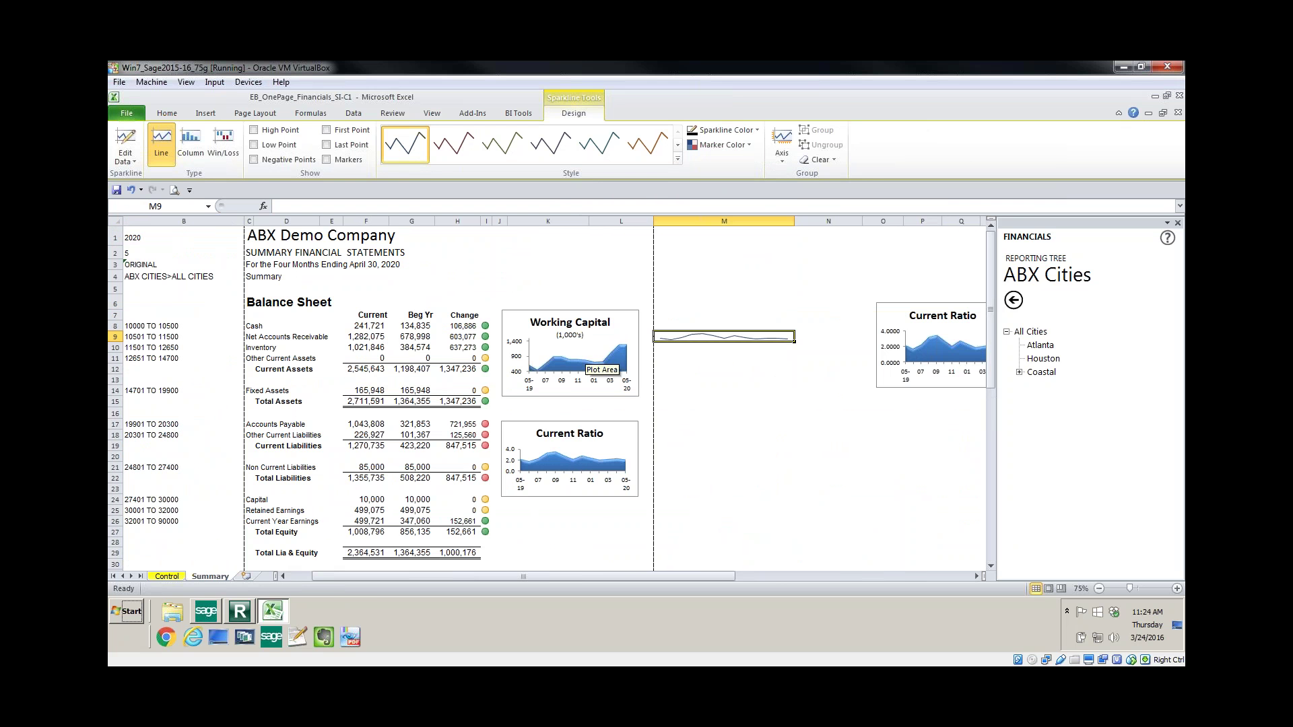
pyautogui.click(676, 317)
pyautogui.click(677, 325)
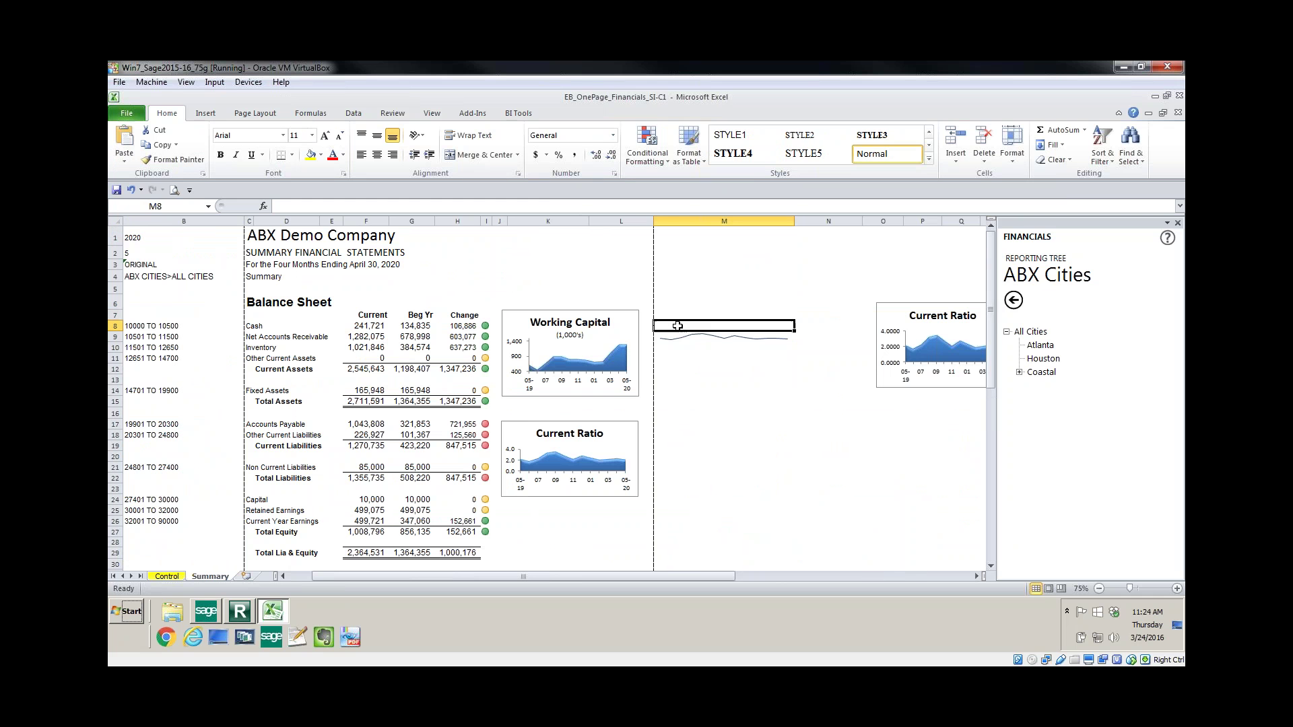
pyautogui.click(693, 359)
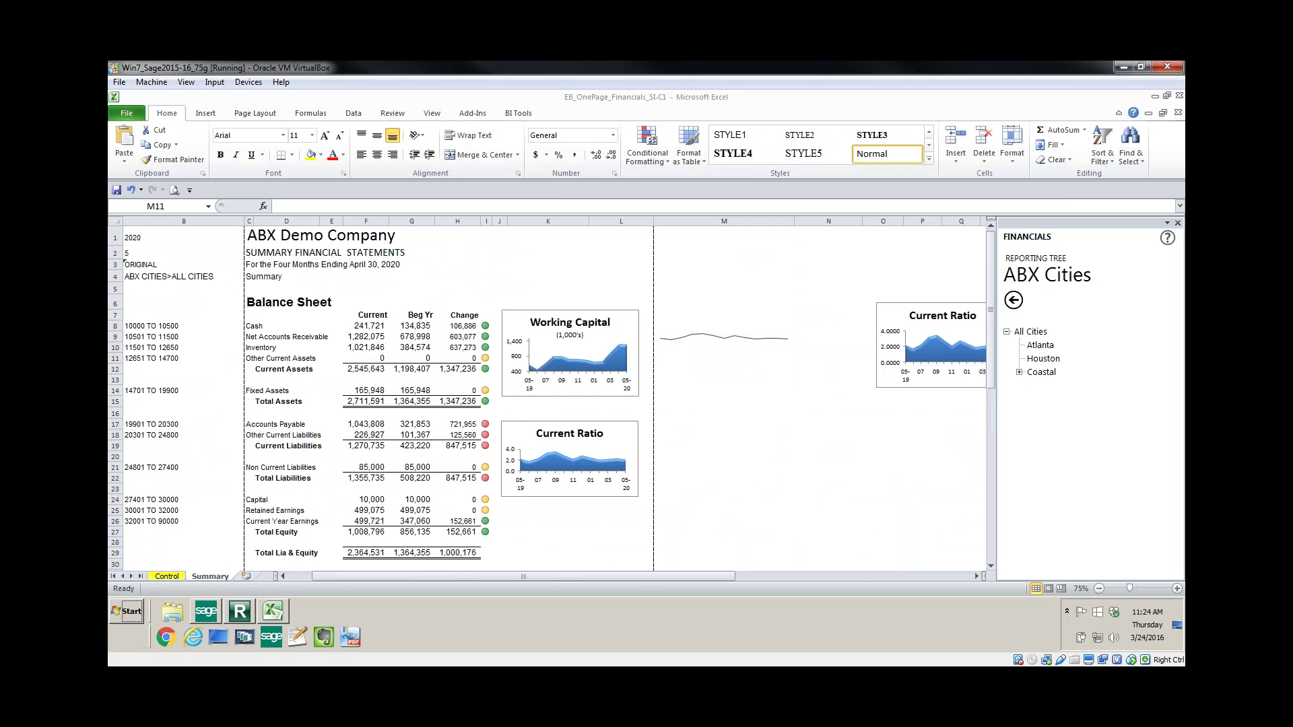
pyautogui.click(691, 326)
pyautogui.click(692, 338)
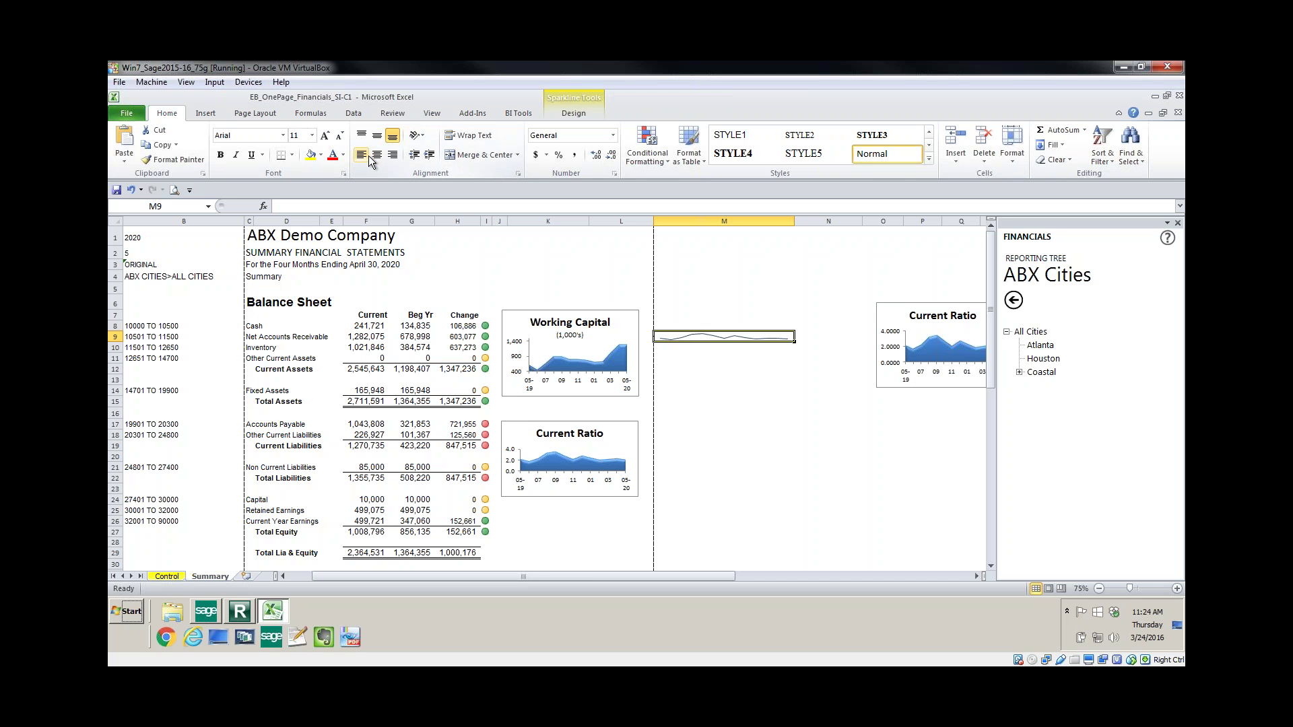
pyautogui.click(201, 115)
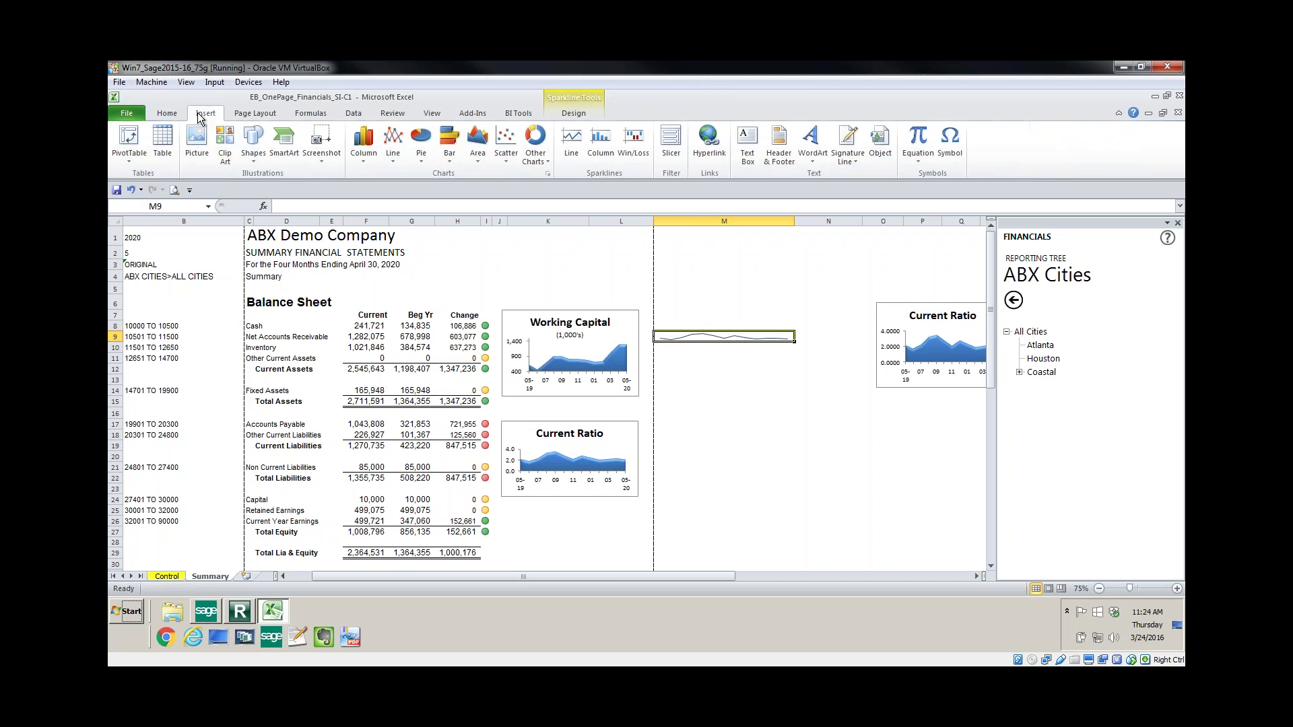
pyautogui.click(600, 150)
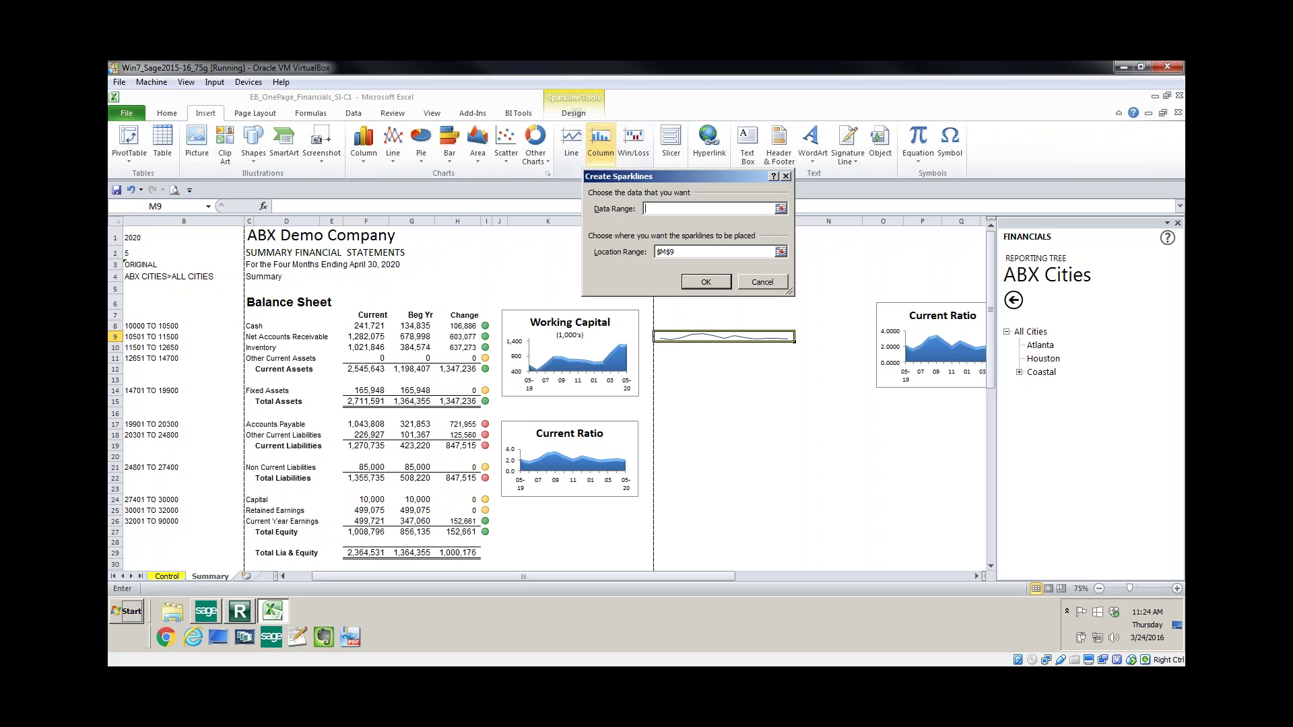
pyautogui.click(752, 282)
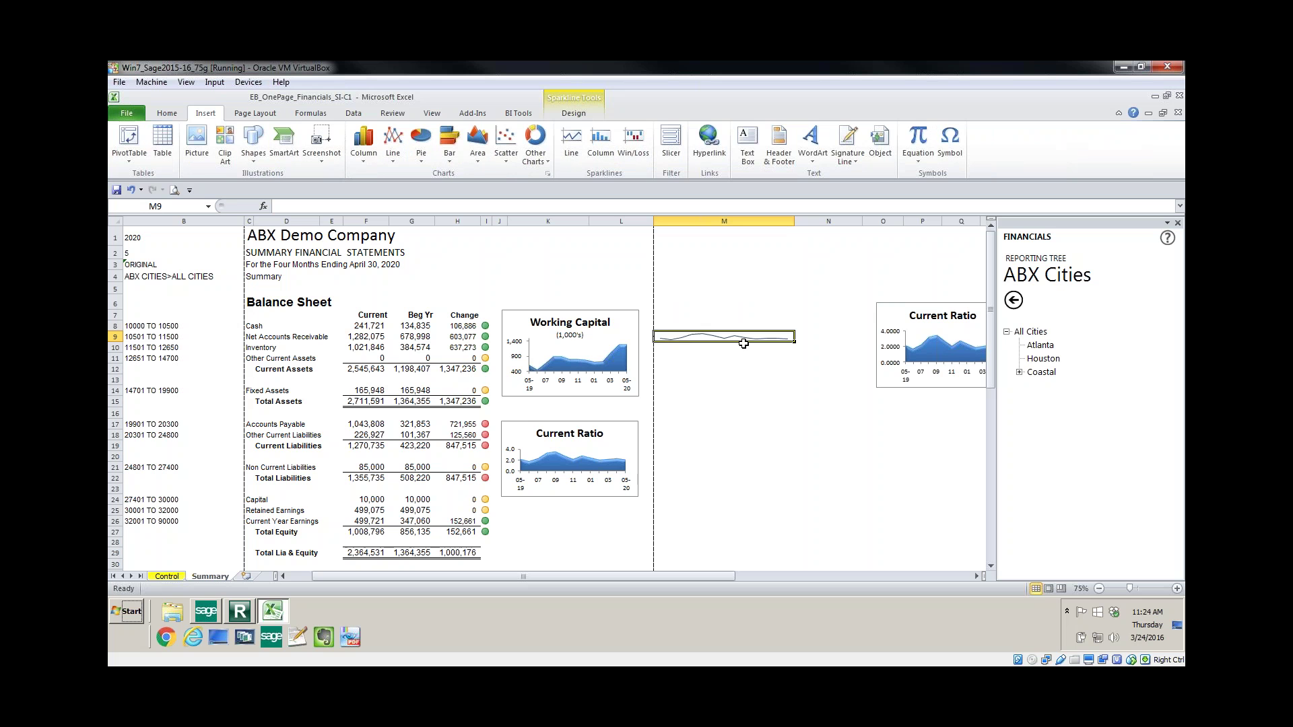
pyautogui.hotkey('ctrl', 'Down')
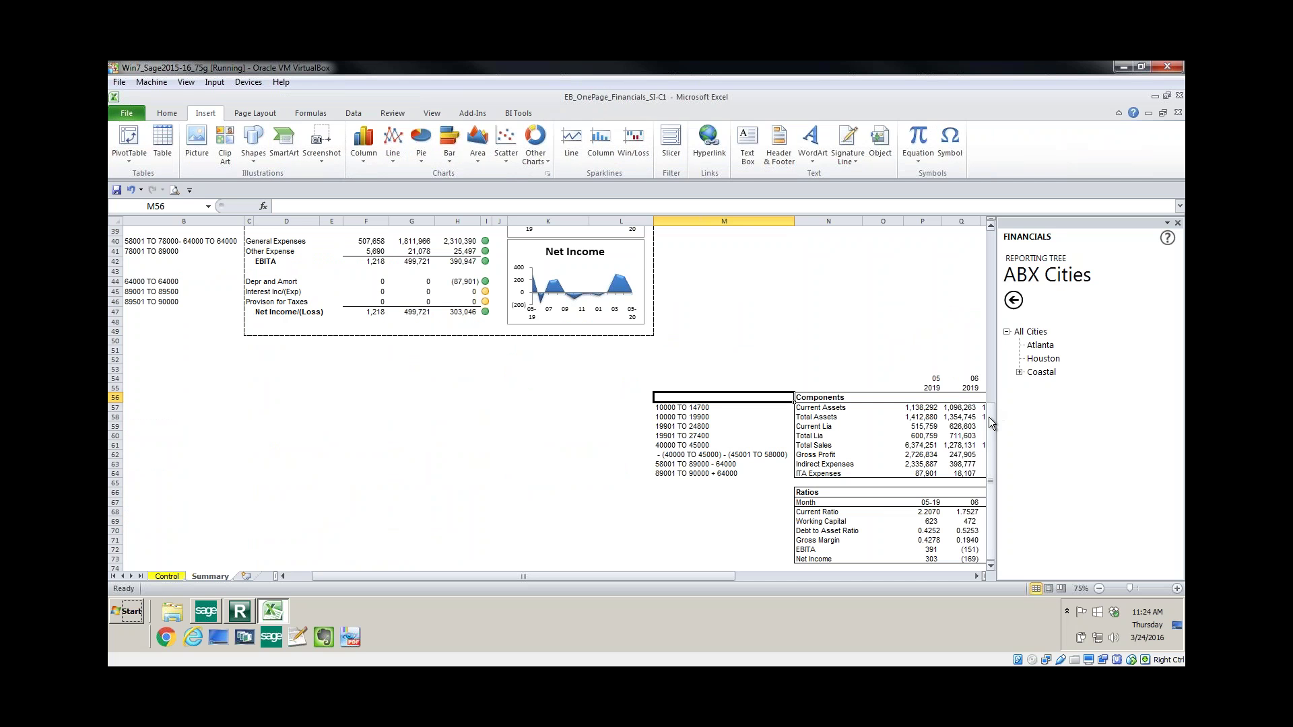
pyautogui.moveTo(990, 415); pyautogui.dragTo(983, 203)
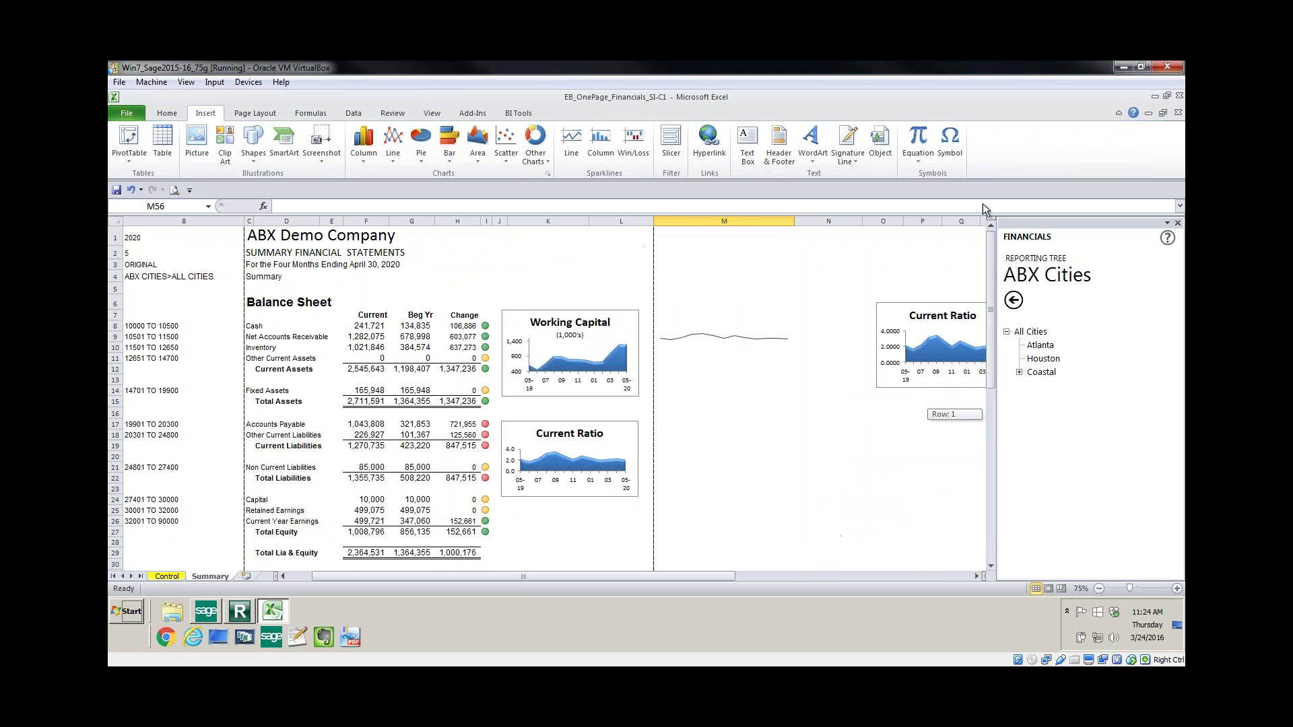
# Change the sparkline in M9 to the Column type
pyautogui.click(733, 337)
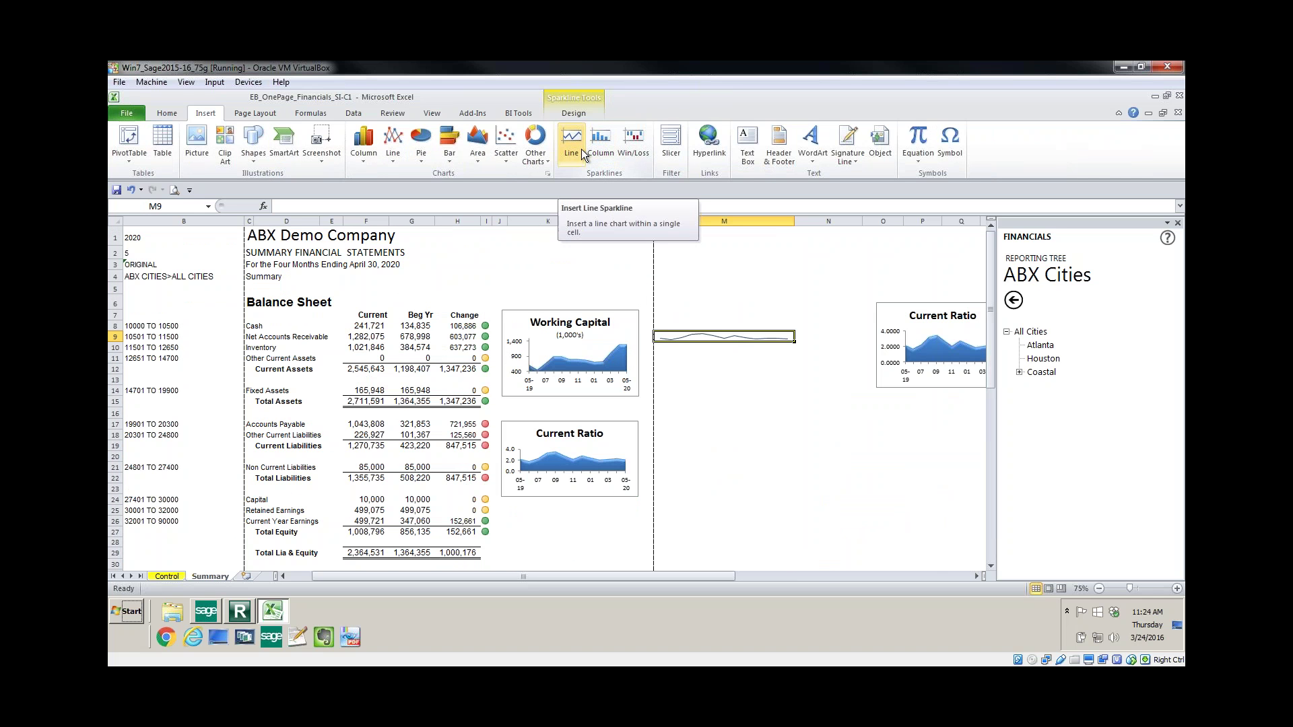
pyautogui.click(584, 116)
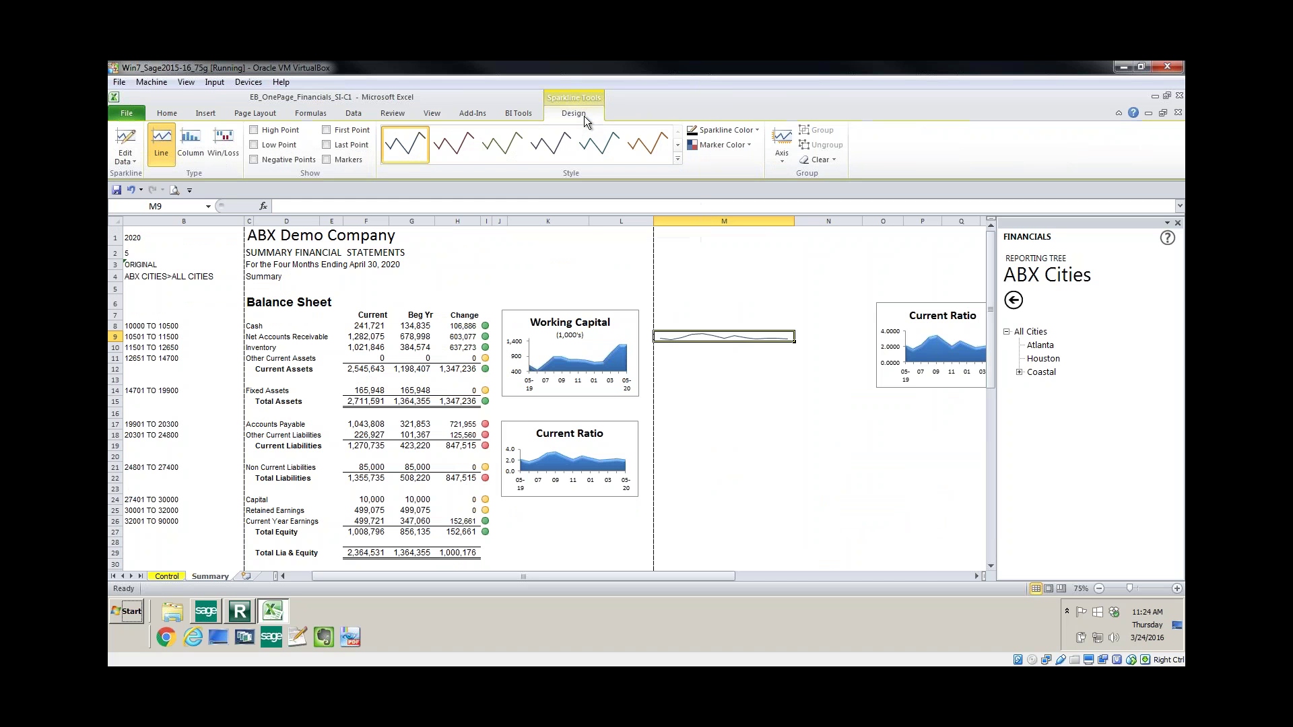
pyautogui.click(187, 148)
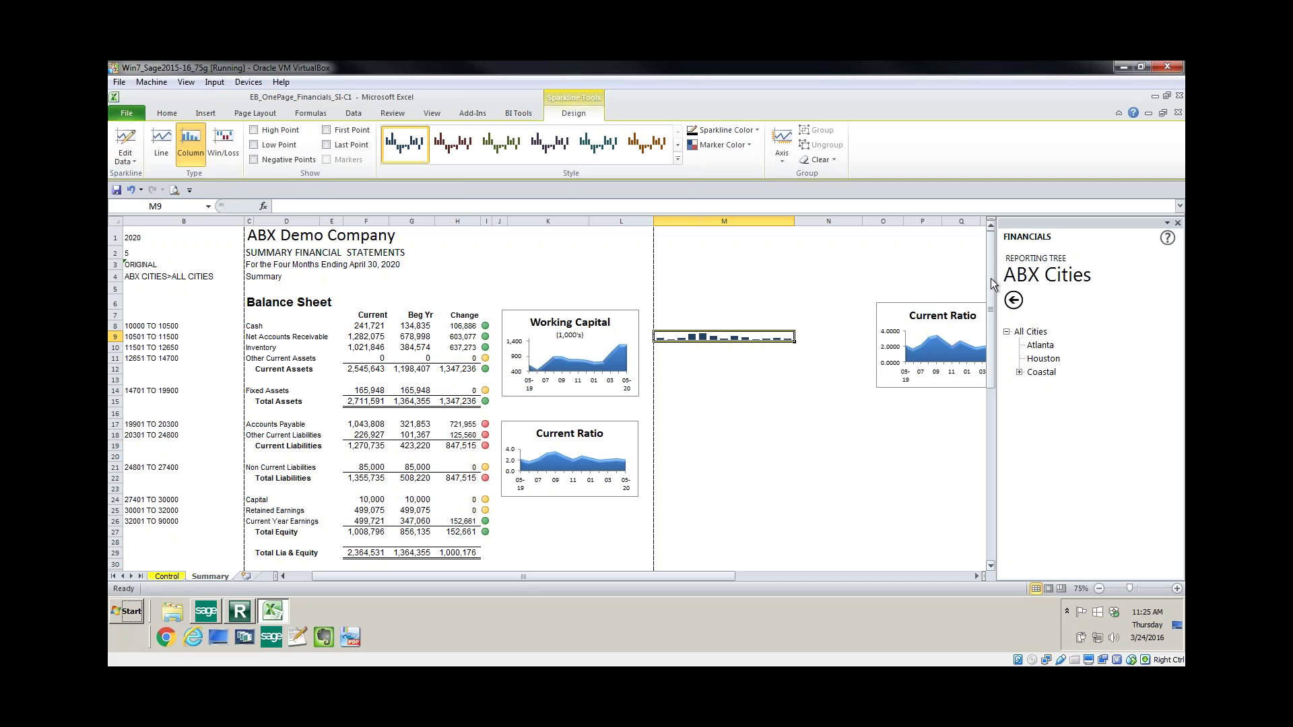
# Show the print preview of the one-page summary report
pyautogui.moveTo(988, 277)
pyautogui.mouseDown()
pyautogui.moveTo(1003, 376)
pyautogui.moveTo(988, 369)
pyautogui.moveTo(987, 271)
pyautogui.mouseUp()
pyautogui.click(126, 115)
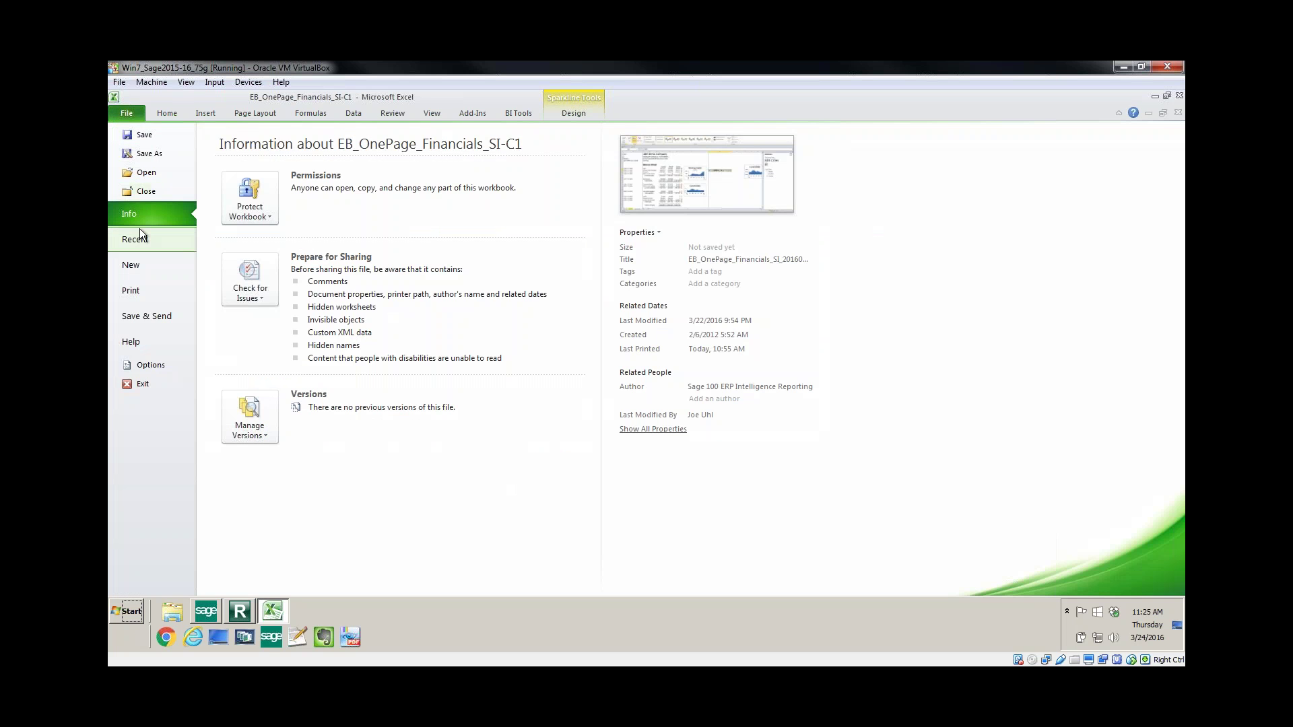
pyautogui.click(136, 290)
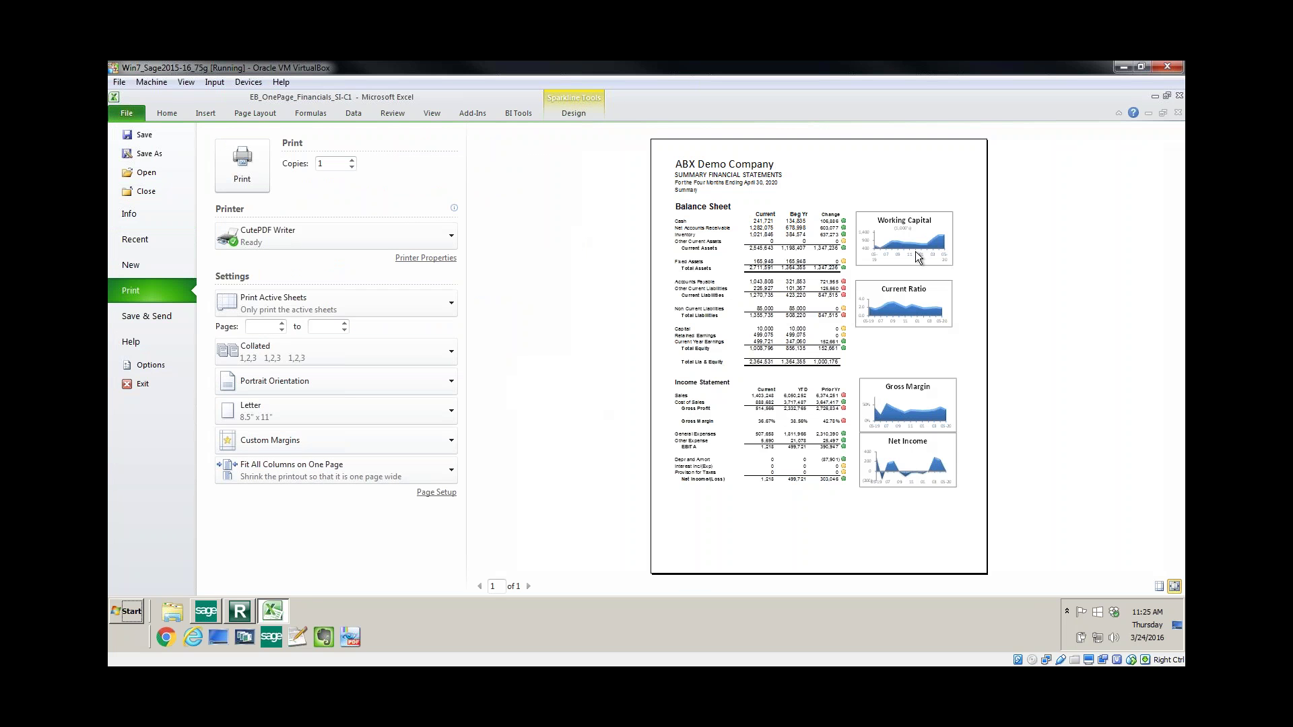